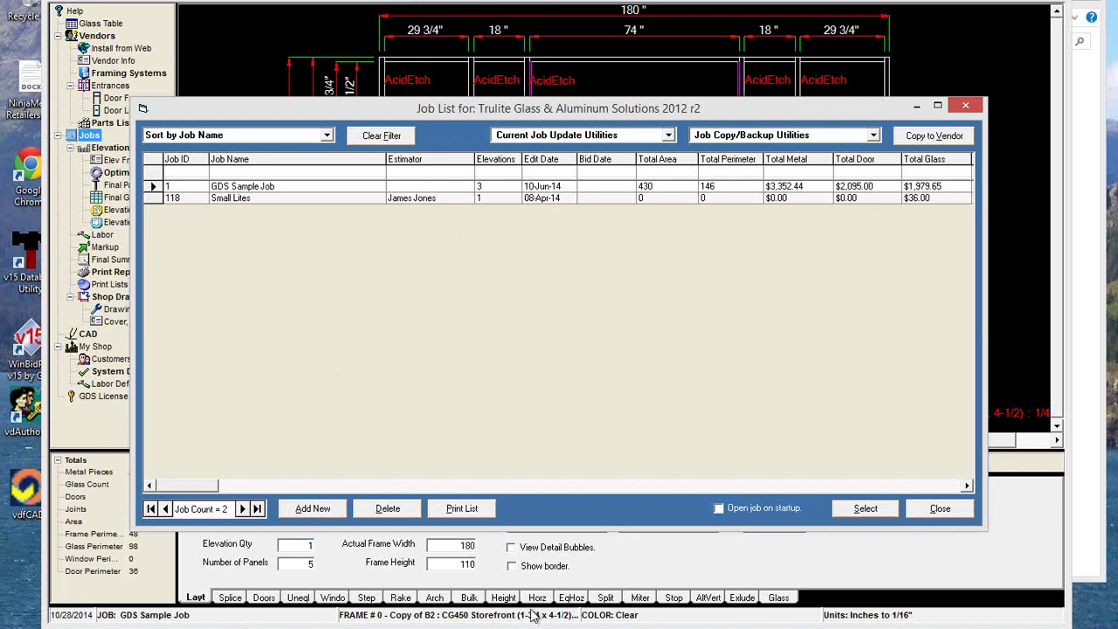
Step: Add a new job named Butt Glazed Test with the Clear finish color
{"action": "left_click", "coordinate": [315, 509]}
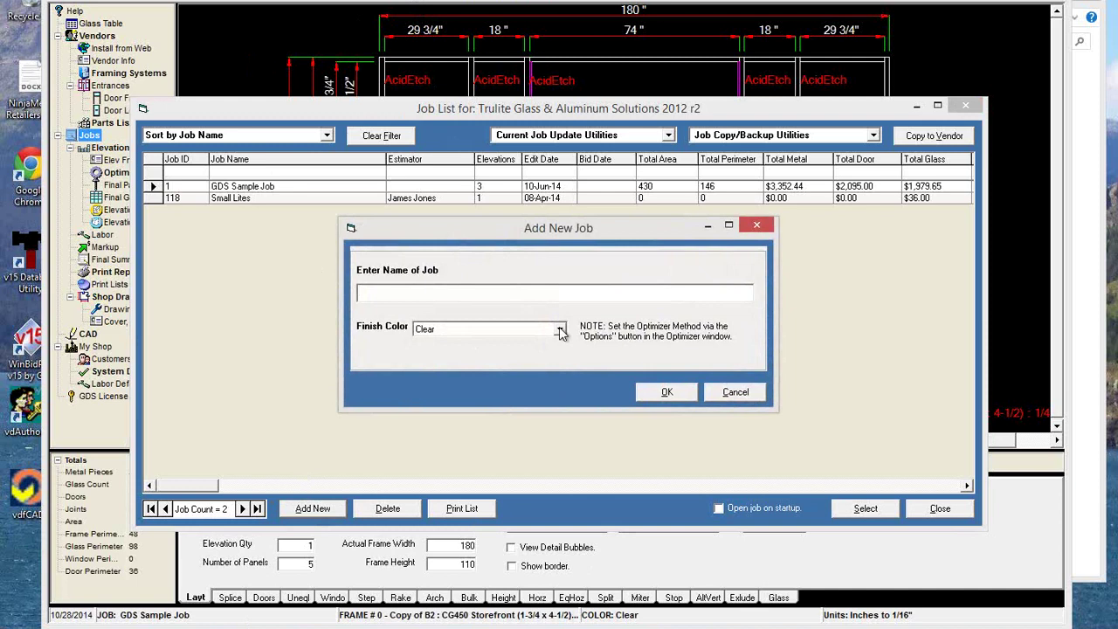
{"action": "type", "text": "Butt Glazed Test"}
{"action": "key", "text": "Return"}
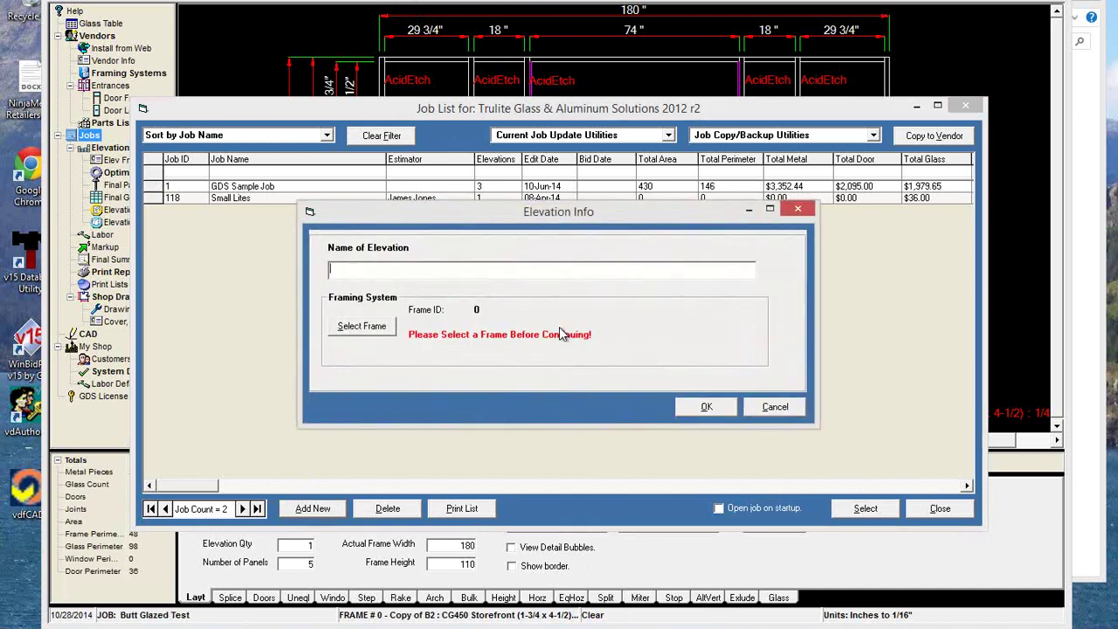
Step: Name the elevation First and assign it the D2 SB750 Curtain Wall 1 inch glass SSG Mullion Anchored framing system, filtering the descriptions by ssg
{"action": "type", "text": "First"}
{"action": "key", "text": "Tab"}
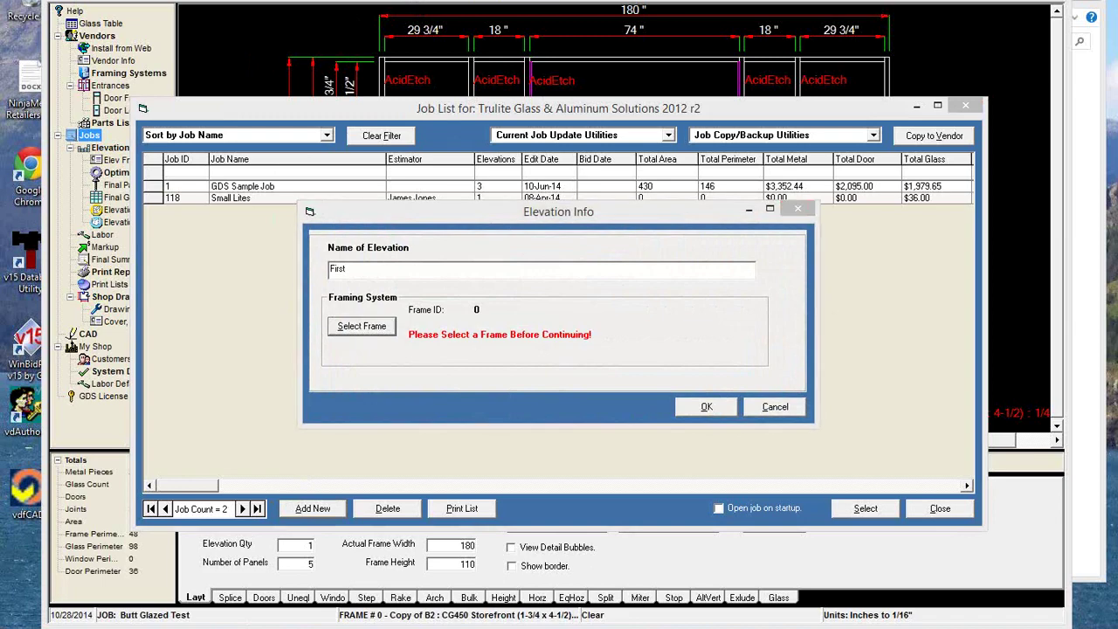
{"action": "key", "text": "Return"}
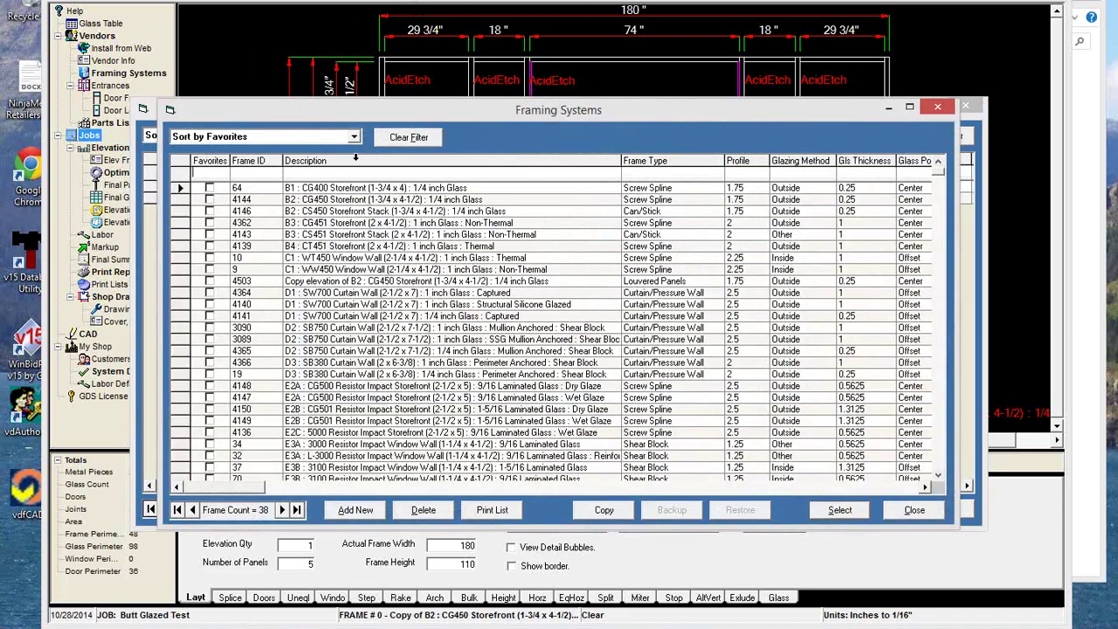
{"action": "left_click", "coordinate": [359, 172]}
{"action": "type", "text": "ssg"}
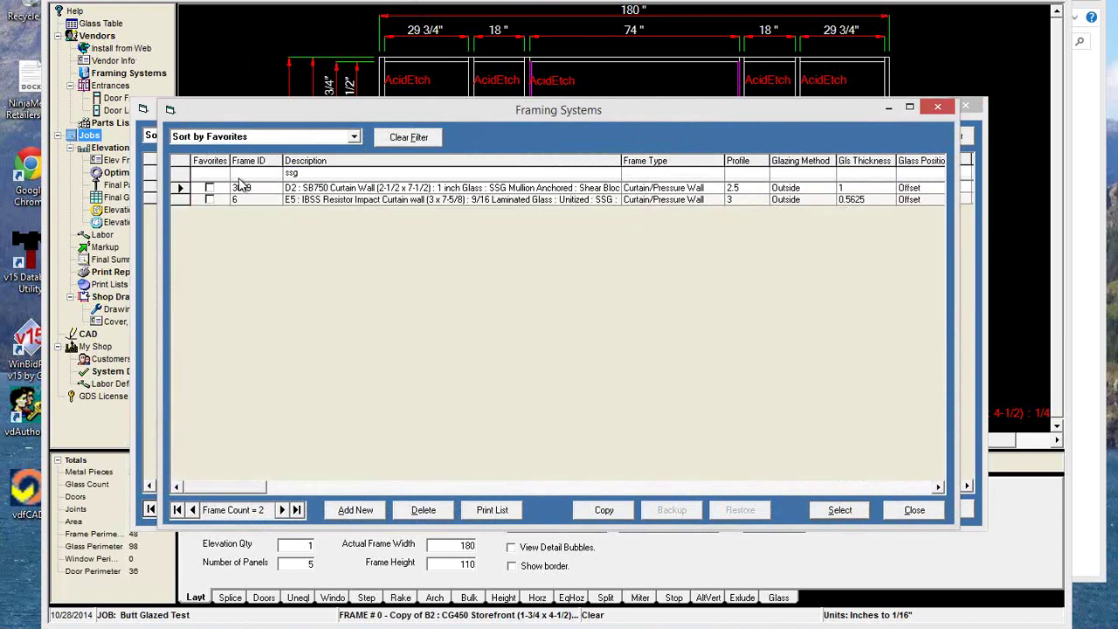
{"action": "left_click", "coordinate": [182, 189]}
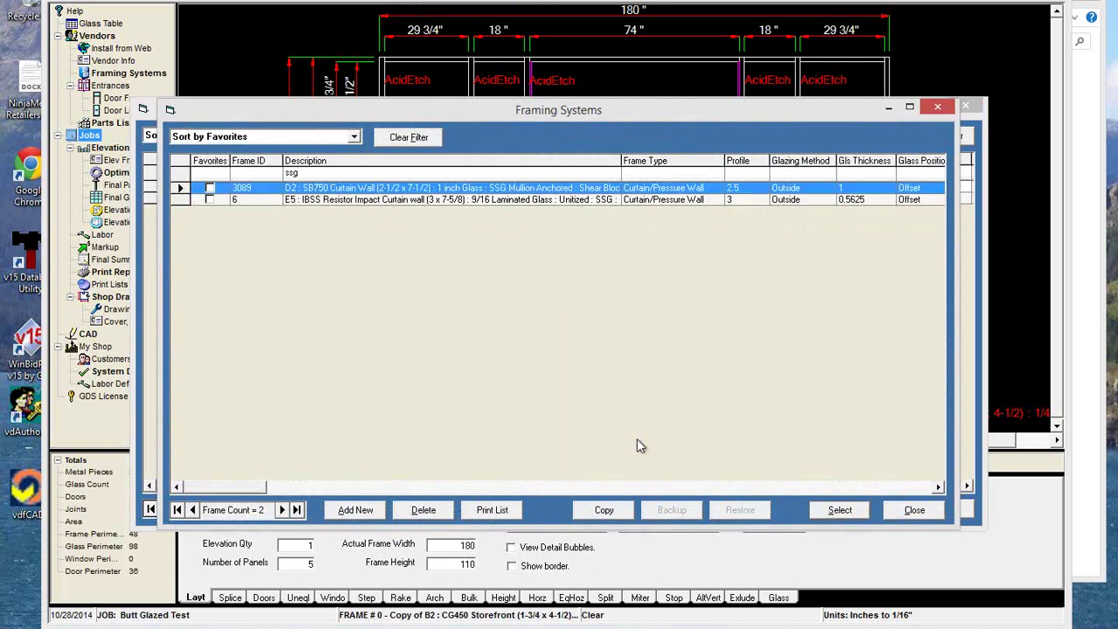
{"action": "left_click", "coordinate": [840, 510]}
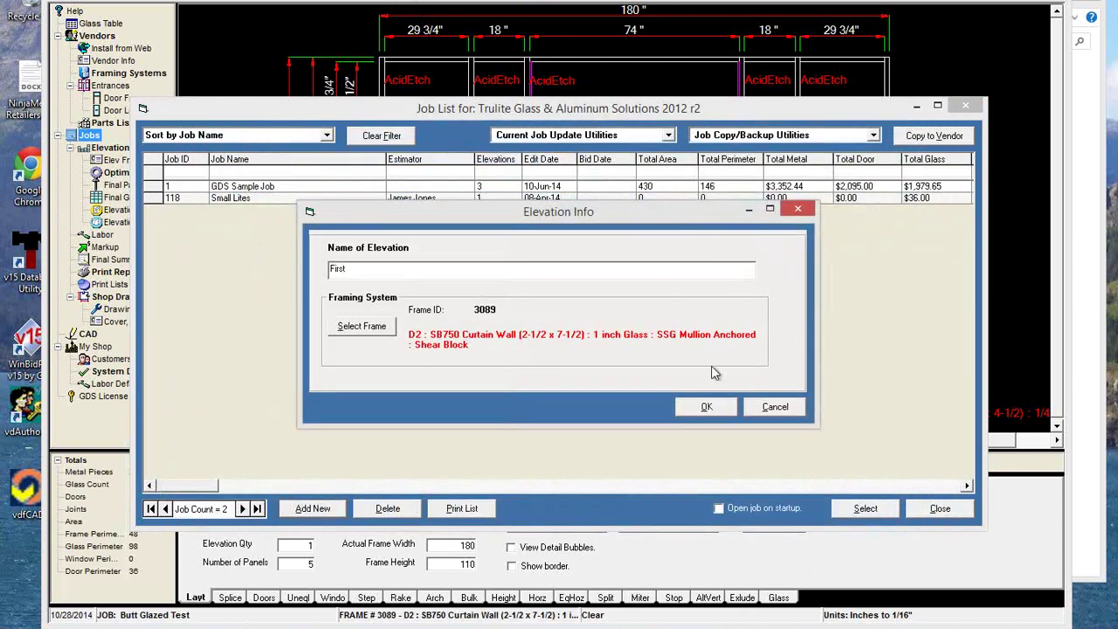
{"action": "left_click", "coordinate": [705, 405]}
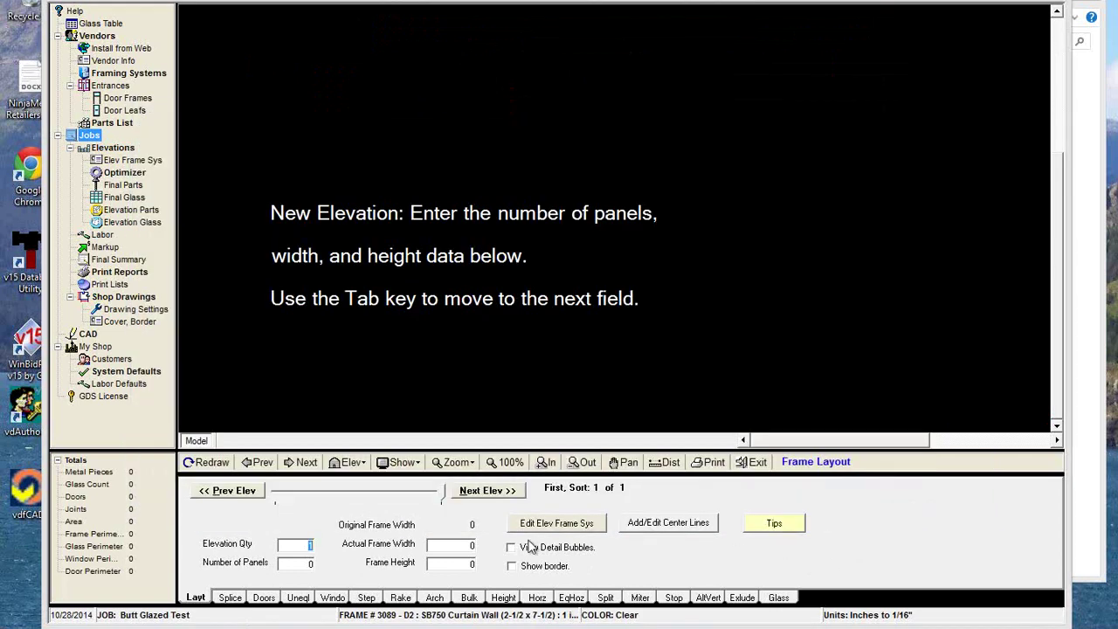
Step: Lay out the new elevation with 6 panels, a frame width of 250 and a frame height of 120
{"action": "type", "text": "6"}
{"action": "key", "text": "Tab"}
{"action": "type", "text": "6"}
{"action": "key", "text": "Tab"}
{"action": "type", "text": "250"}
{"action": "type", "text": "120"}
{"action": "key", "text": "Return"}
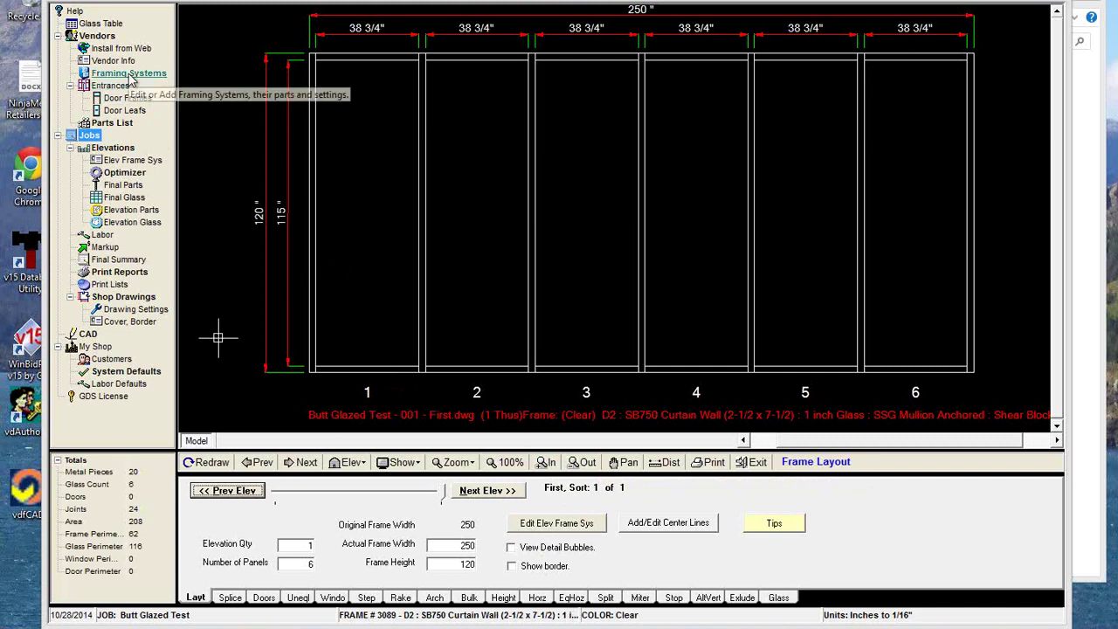
Step: Edit the vertical metal profile dimension in this elevation's frame system and redraw the elevation
{"action": "left_click", "coordinate": [580, 524]}
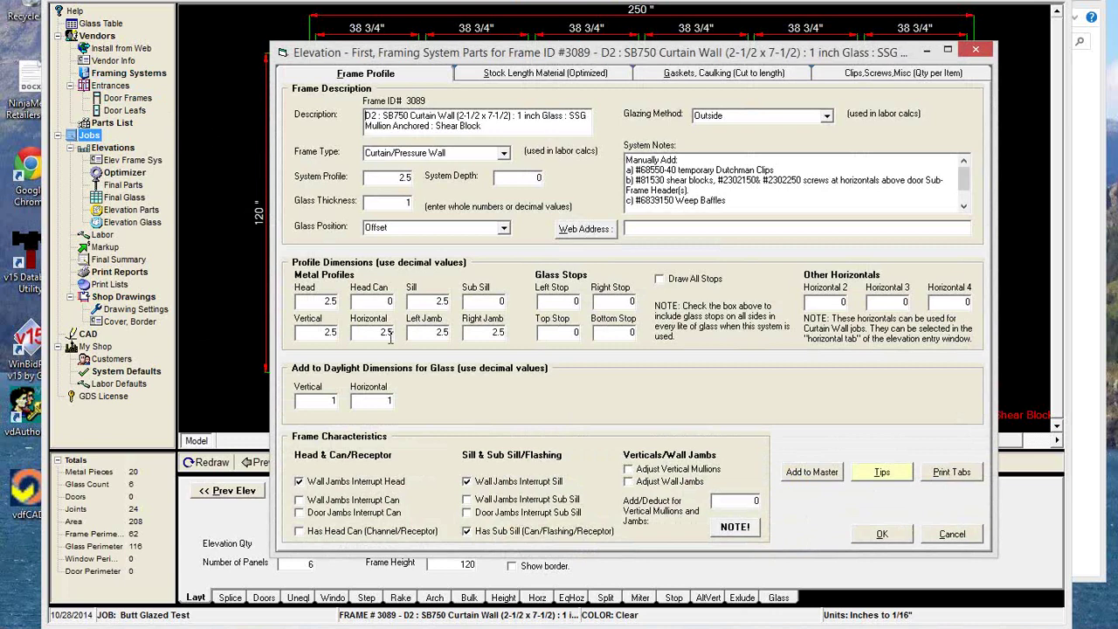
{"action": "double_click", "coordinate": [333, 334]}
{"action": "left_click", "coordinate": [878, 534]}
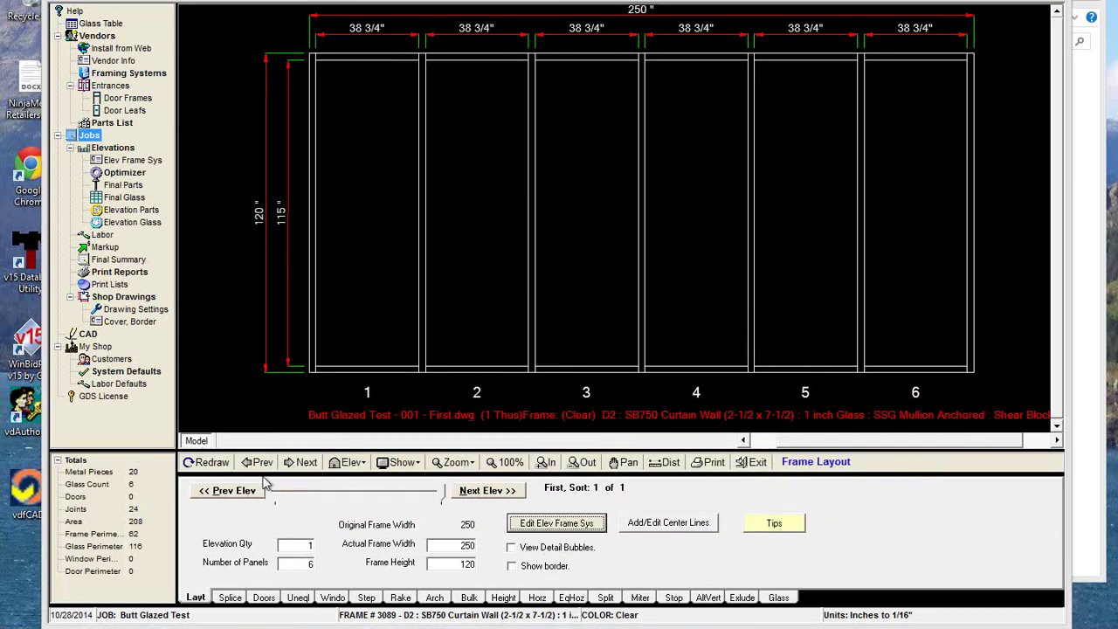
{"action": "left_click", "coordinate": [209, 464]}
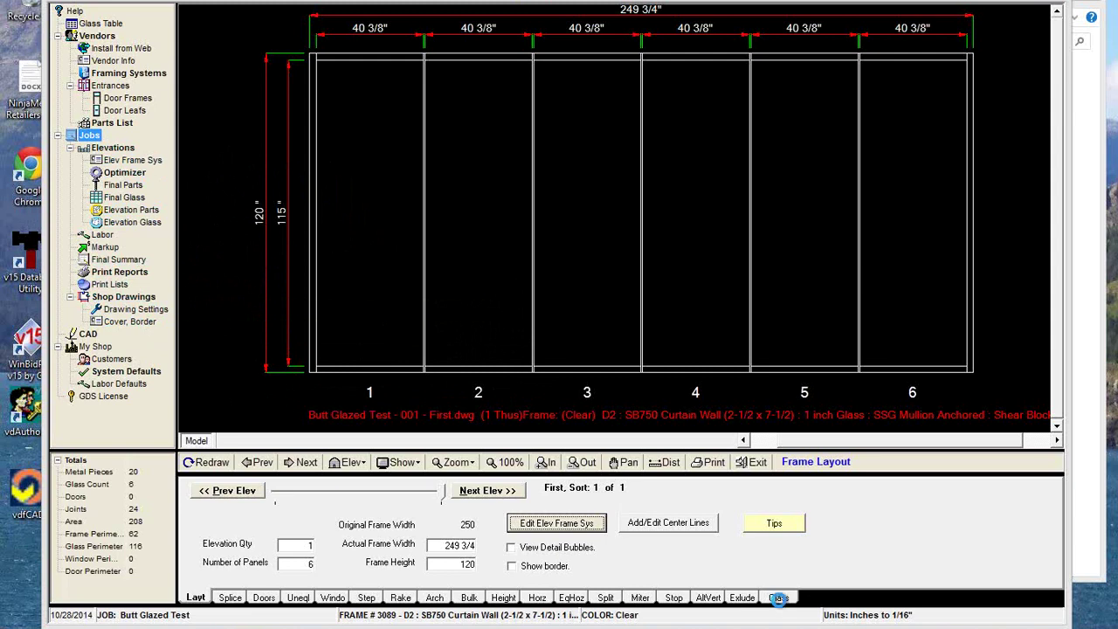
Step: Filter the glass list to thickness 1 and assign Atlantica / Clear - 1/4 / 1/4 Tempered to the whole row of panels
{"action": "left_click", "coordinate": [780, 599]}
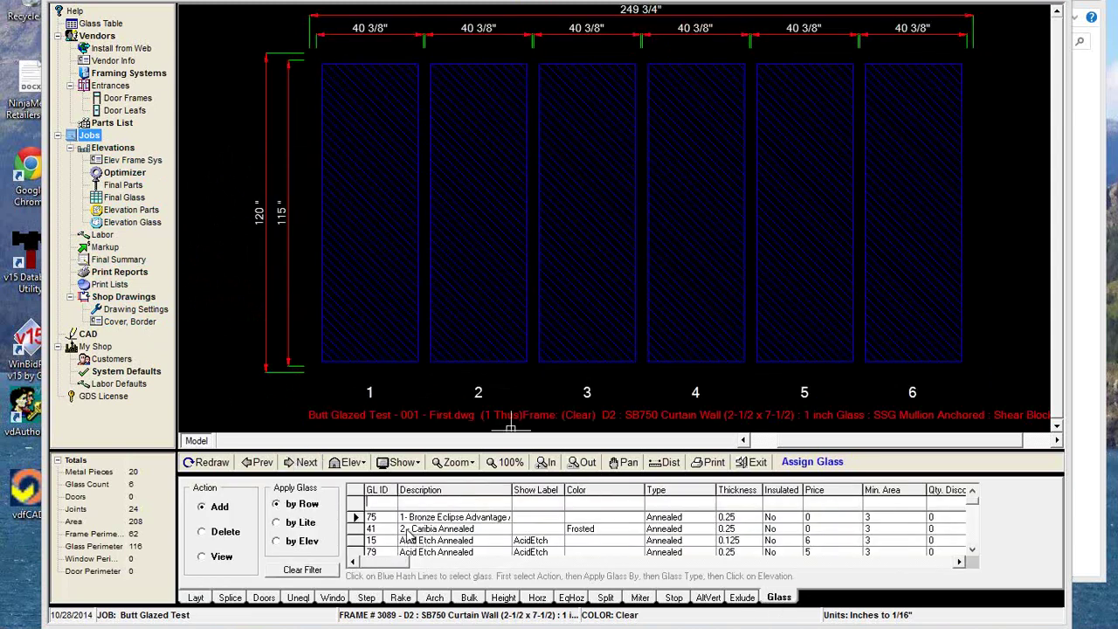
{"action": "left_click", "coordinate": [356, 529]}
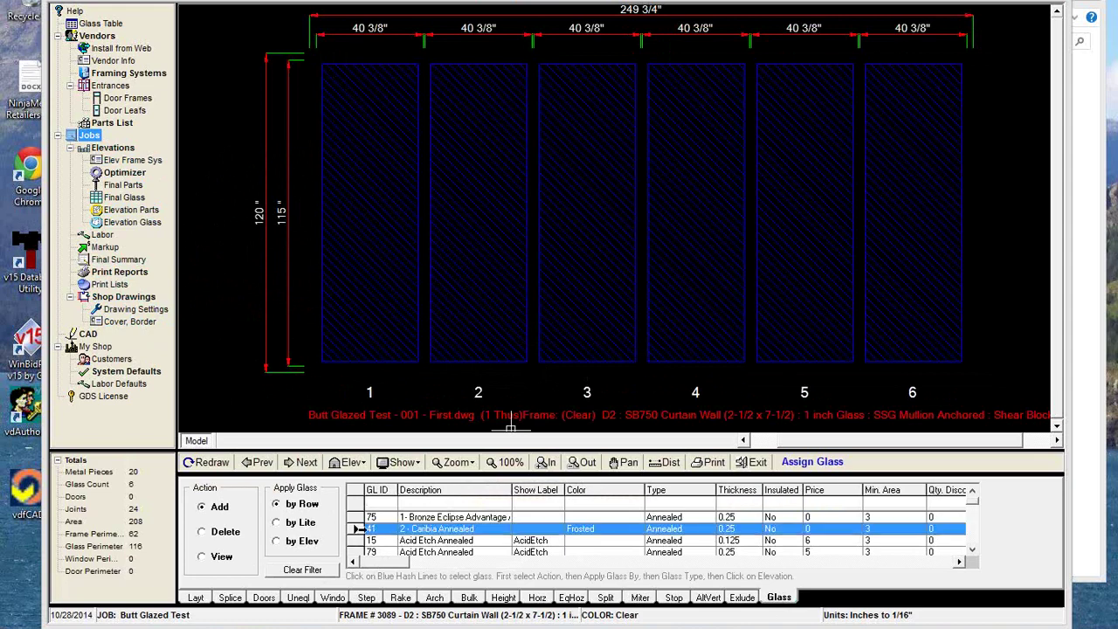
{"action": "left_click", "coordinate": [736, 502]}
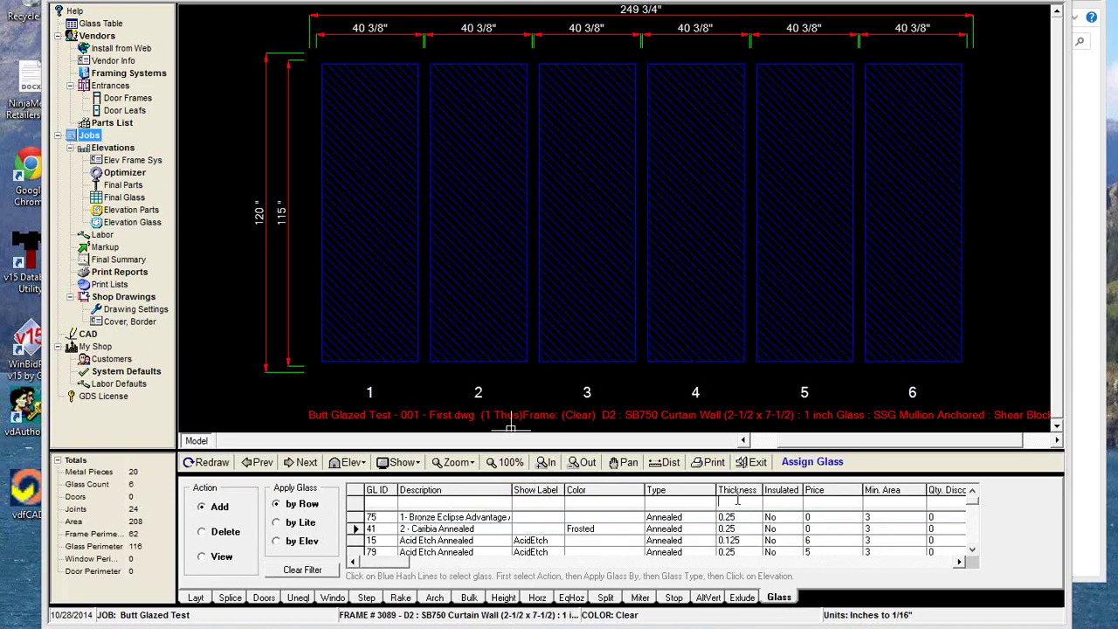
{"action": "type", "text": "1"}
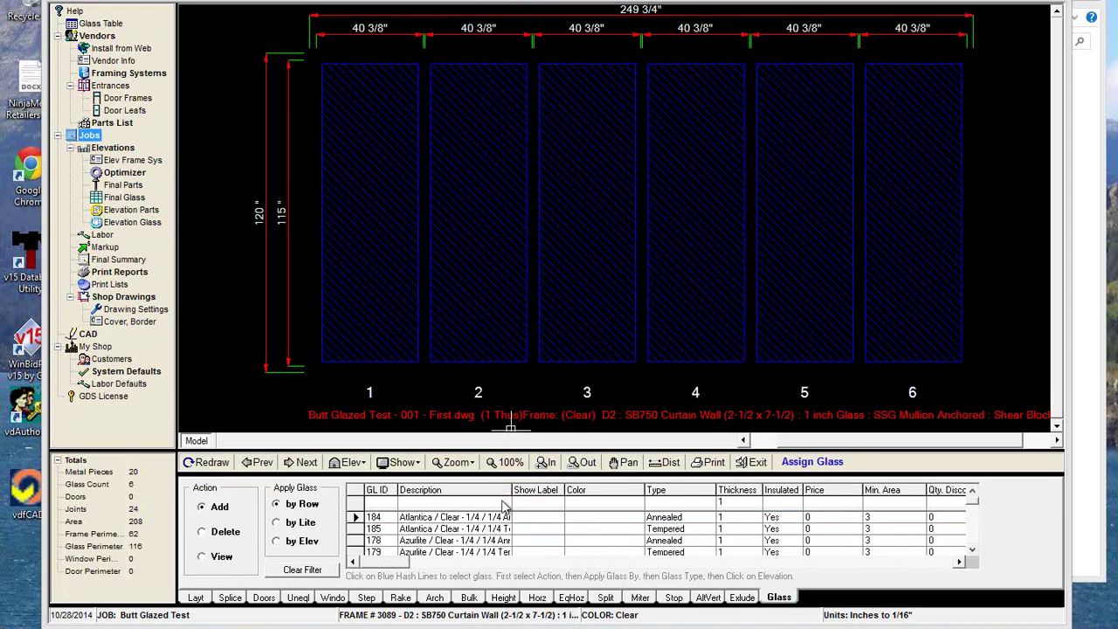
{"action": "left_click", "coordinate": [354, 529]}
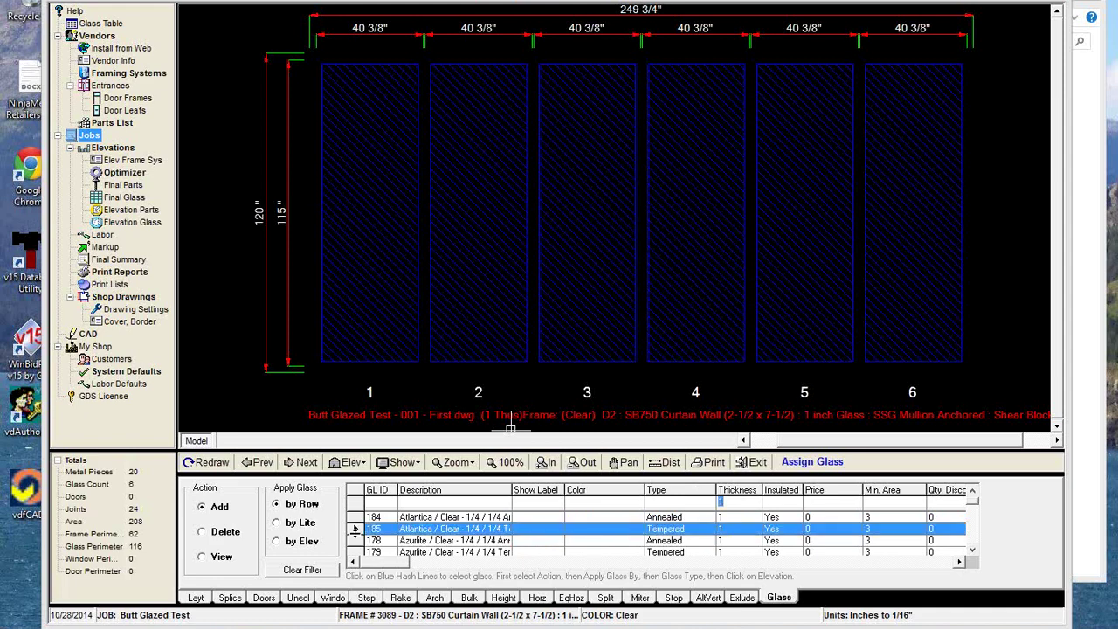
{"action": "left_click", "coordinate": [377, 224]}
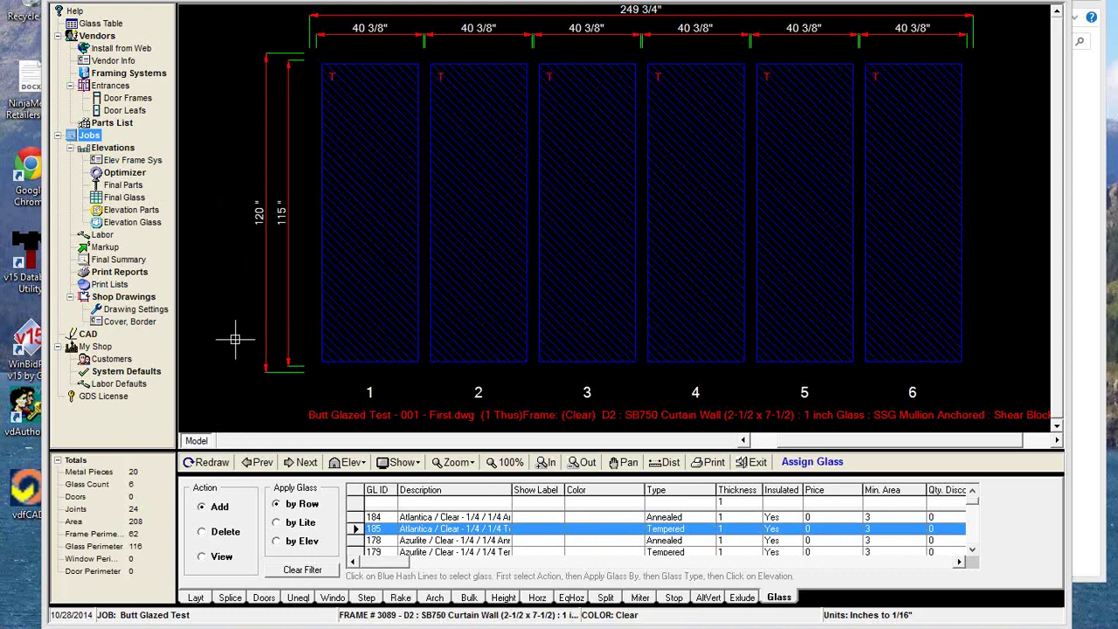
Step: Turn on the display of glass sizes in the main elevation drawing settings
{"action": "left_click", "coordinate": [135, 310]}
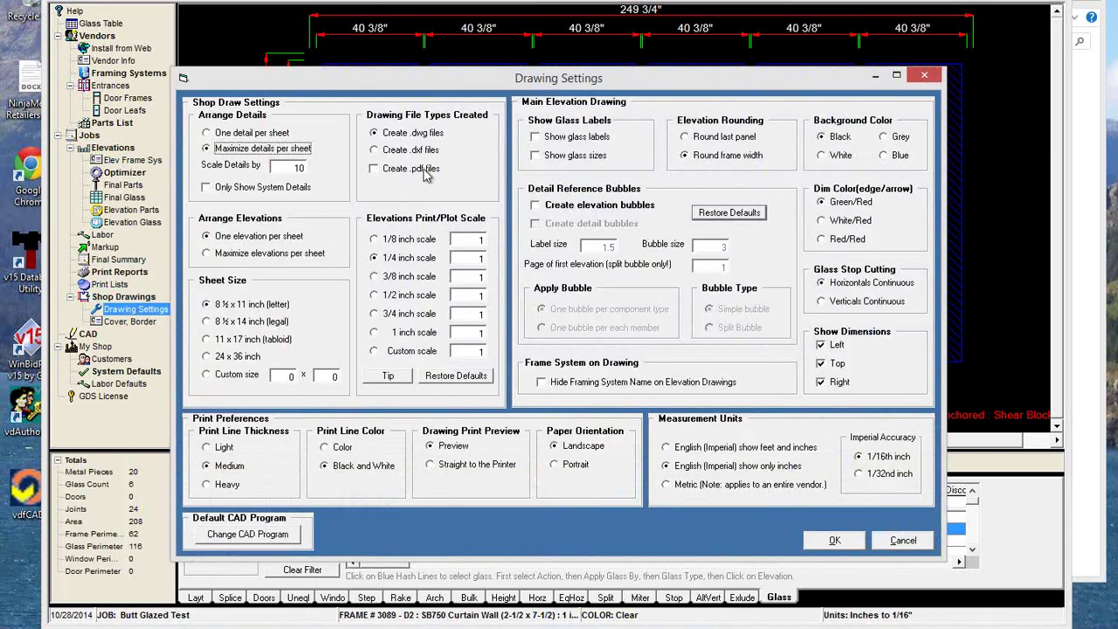
{"action": "left_click", "coordinate": [536, 156]}
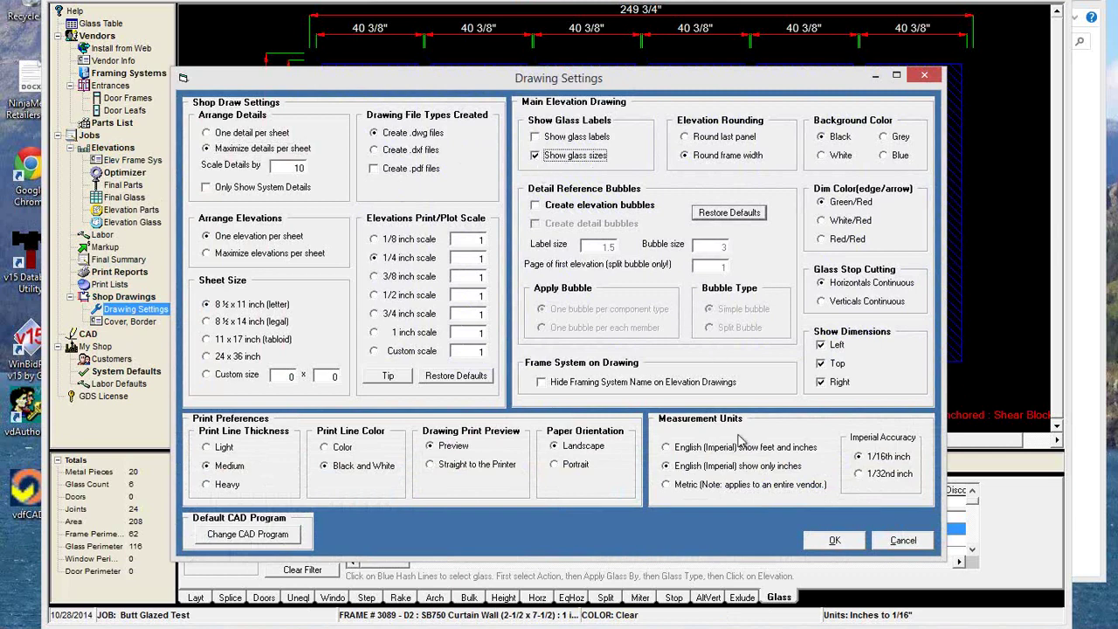
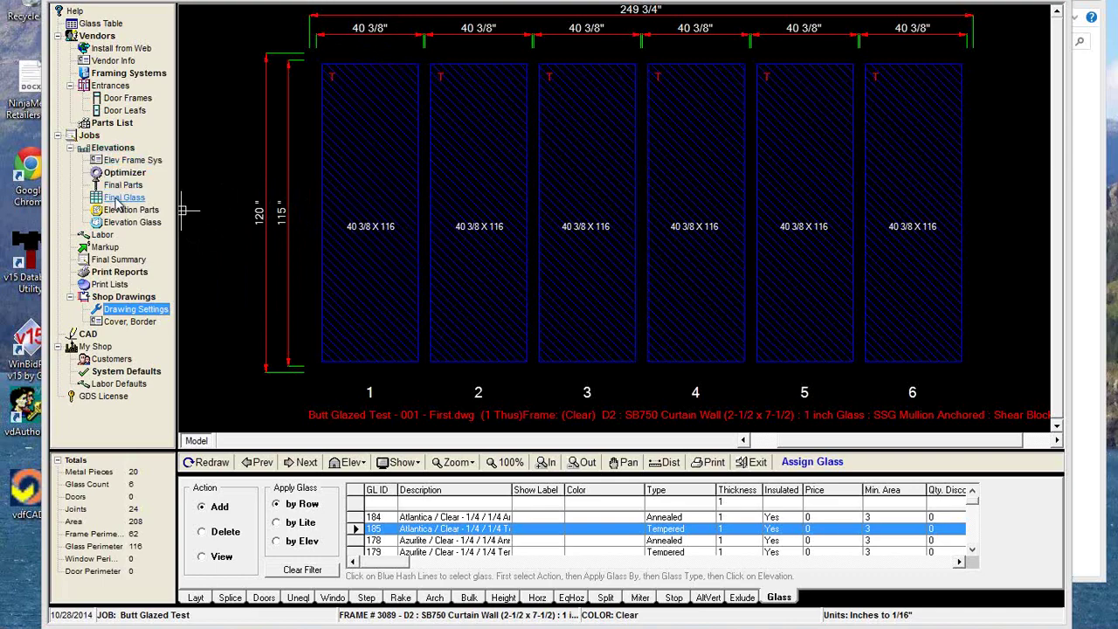
Step: Review the width and height of the tempered panel glass in the final glass order list, and close the list
{"action": "left_click", "coordinate": [120, 199]}
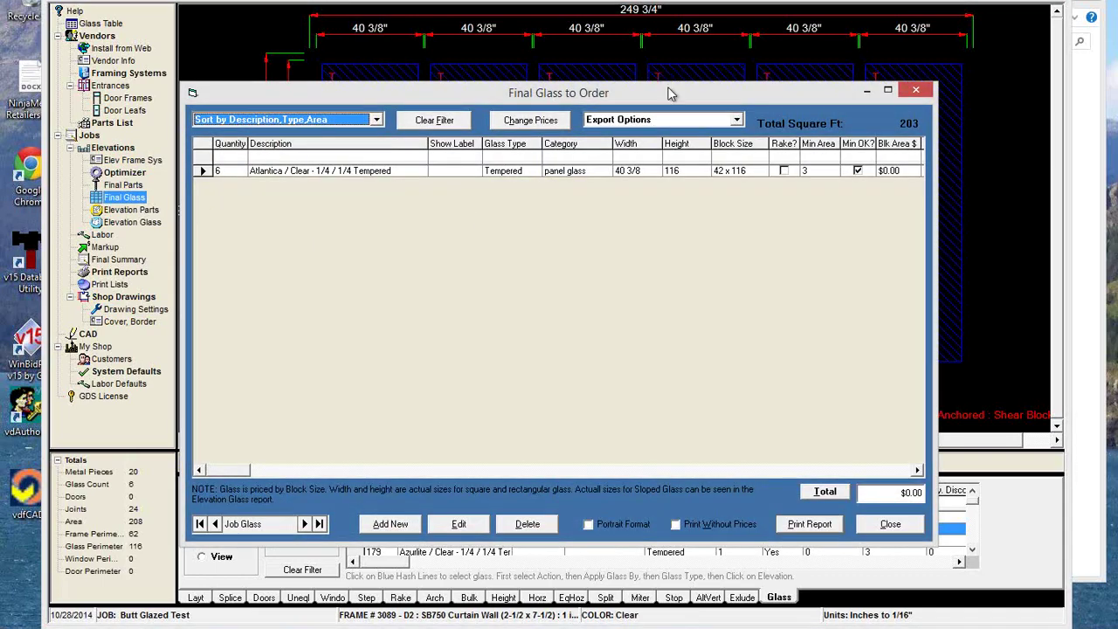
{"action": "left_click_drag", "start_coordinate": [670, 91], "coordinate": [718, 131]}
{"action": "left_click", "coordinate": [731, 214]}
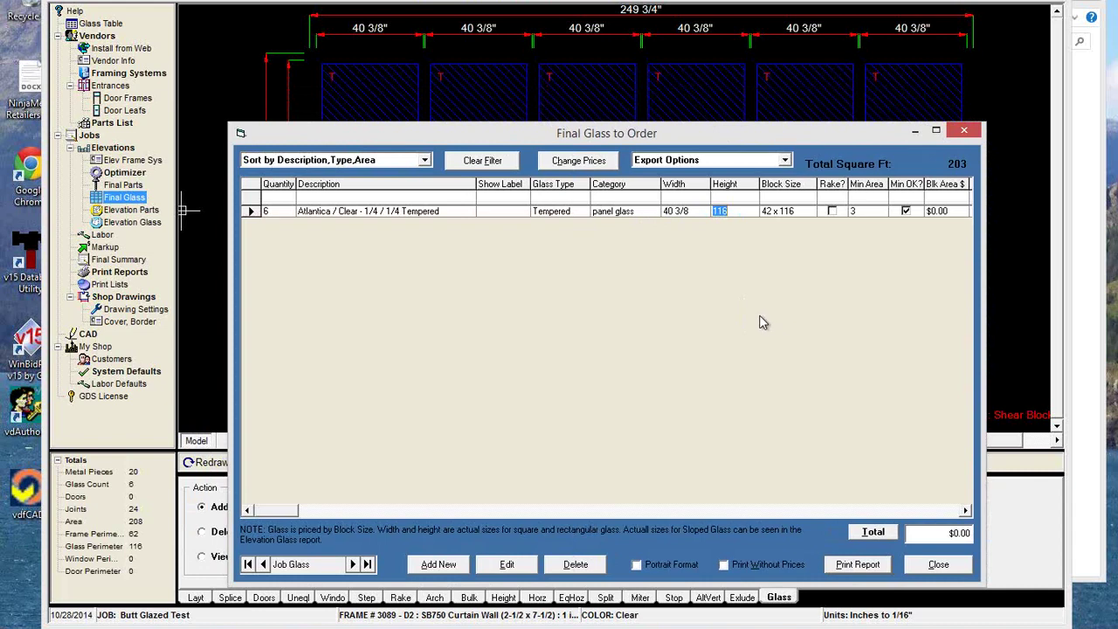
{"action": "left_click", "coordinate": [938, 565]}
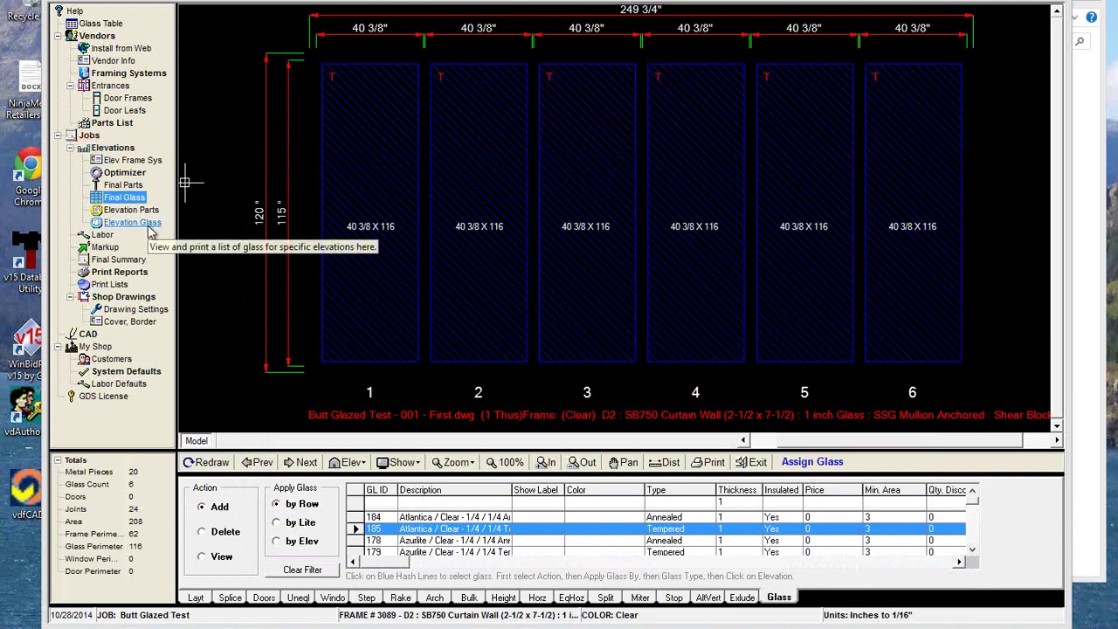
Step: Open the job glass information of the Butt Glazed Test job for editing from the job list
{"action": "left_click", "coordinate": [89, 135]}
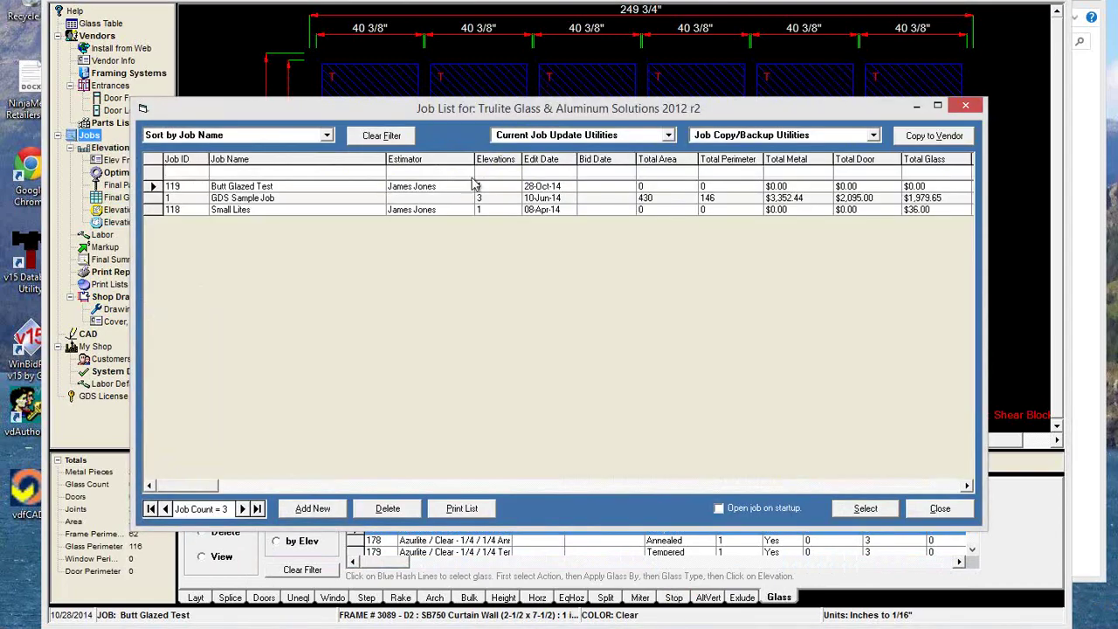
{"action": "left_click", "coordinate": [548, 138]}
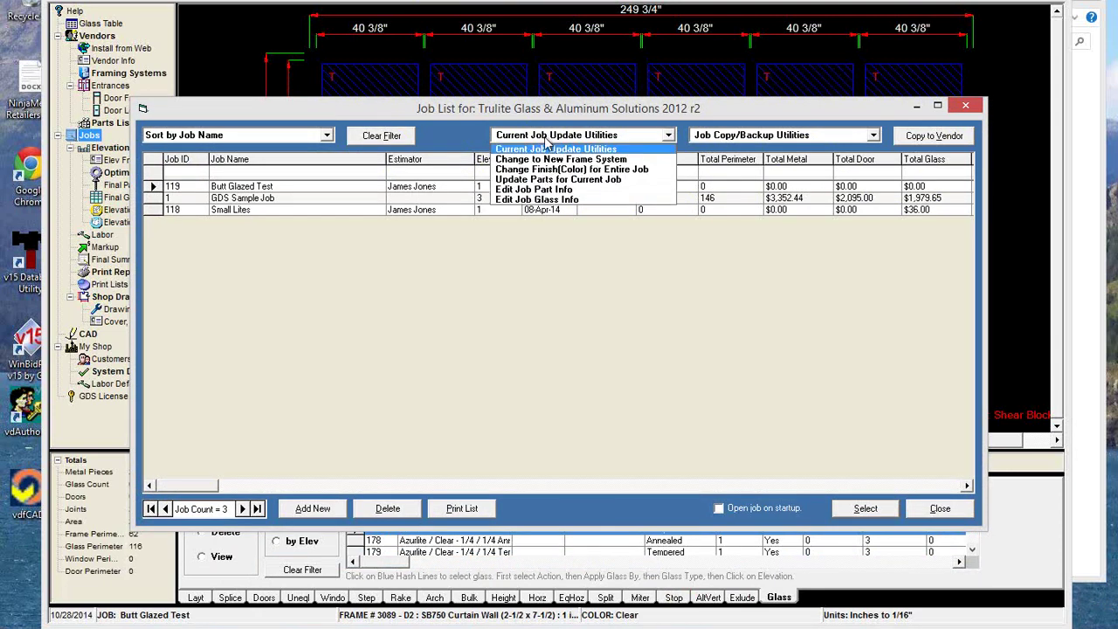
{"action": "left_click", "coordinate": [556, 200]}
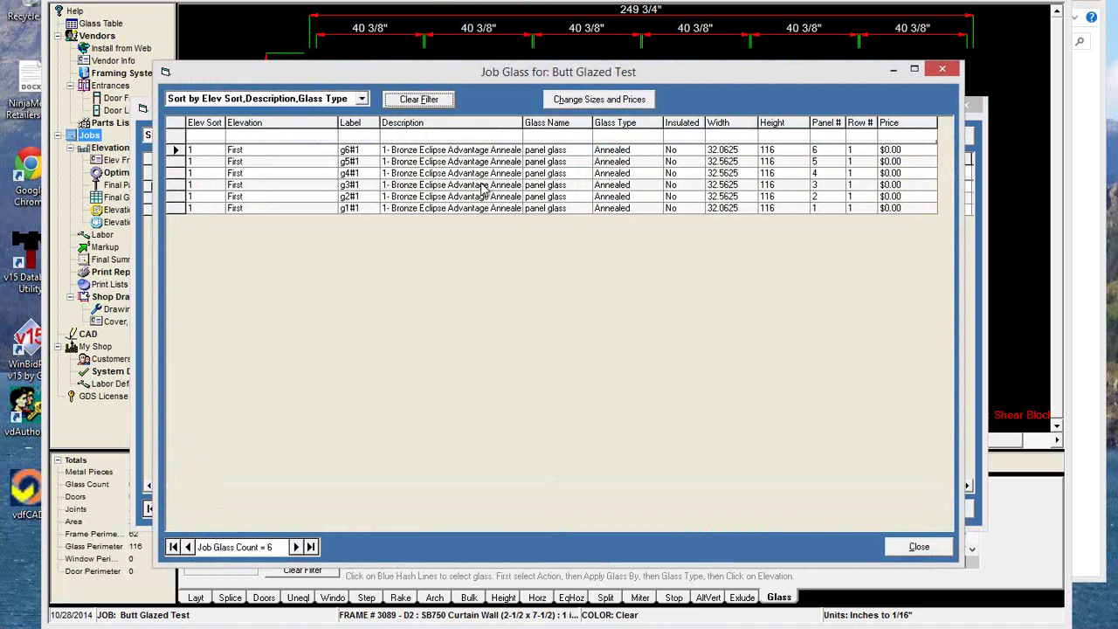
{"action": "left_click", "coordinate": [263, 135]}
{"action": "type", "text": "a"}
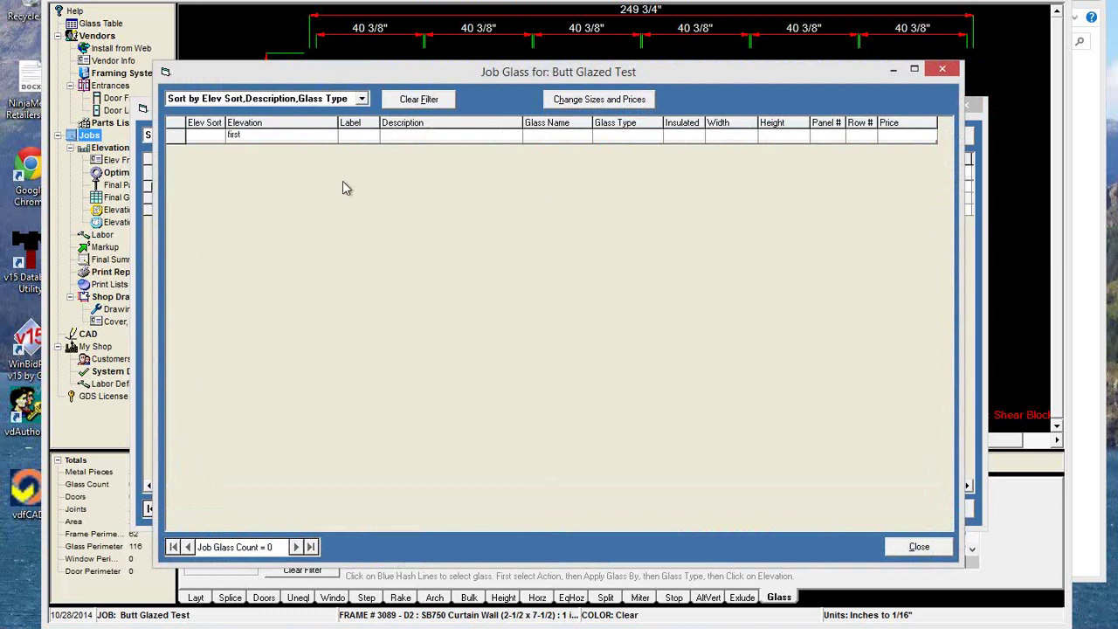
{"action": "key", "text": "BackSpace"}
{"action": "key", "text": "BackSpace"}
{"action": "key", "text": "BackSpace"}
{"action": "key", "text": "BackSpace"}
{"action": "key", "text": "BackSpace"}
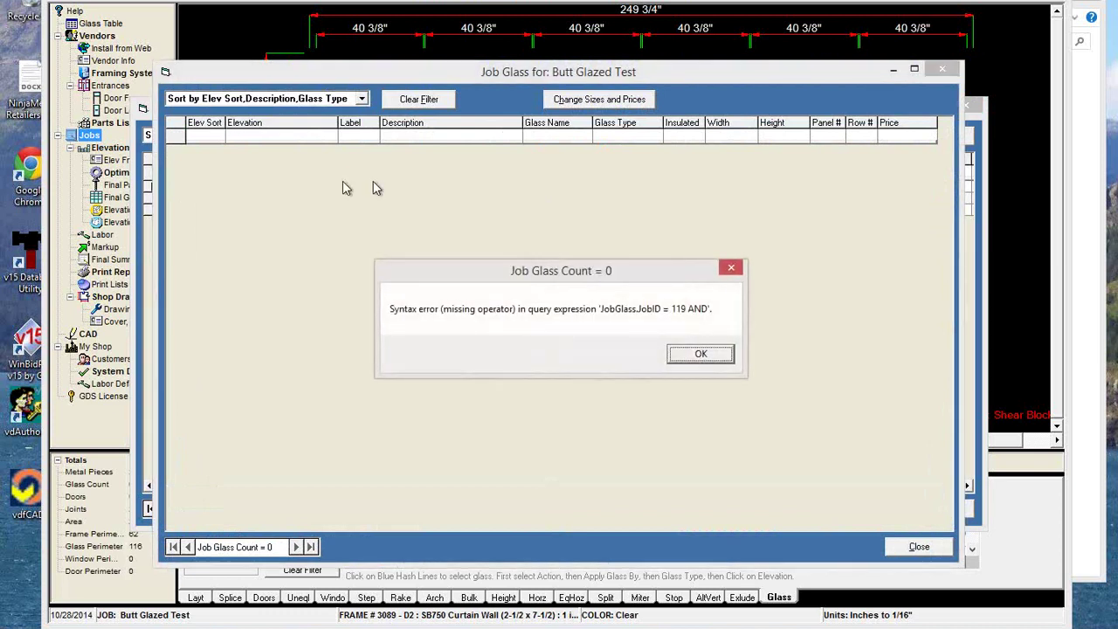
{"action": "left_click", "coordinate": [702, 355]}
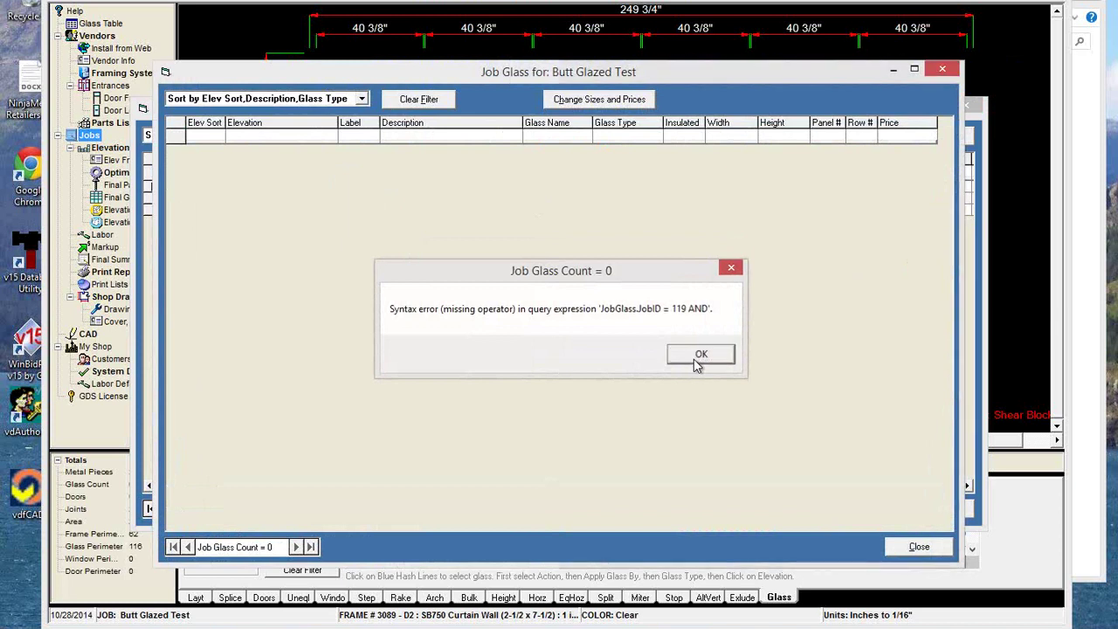
{"action": "left_click", "coordinate": [570, 360]}
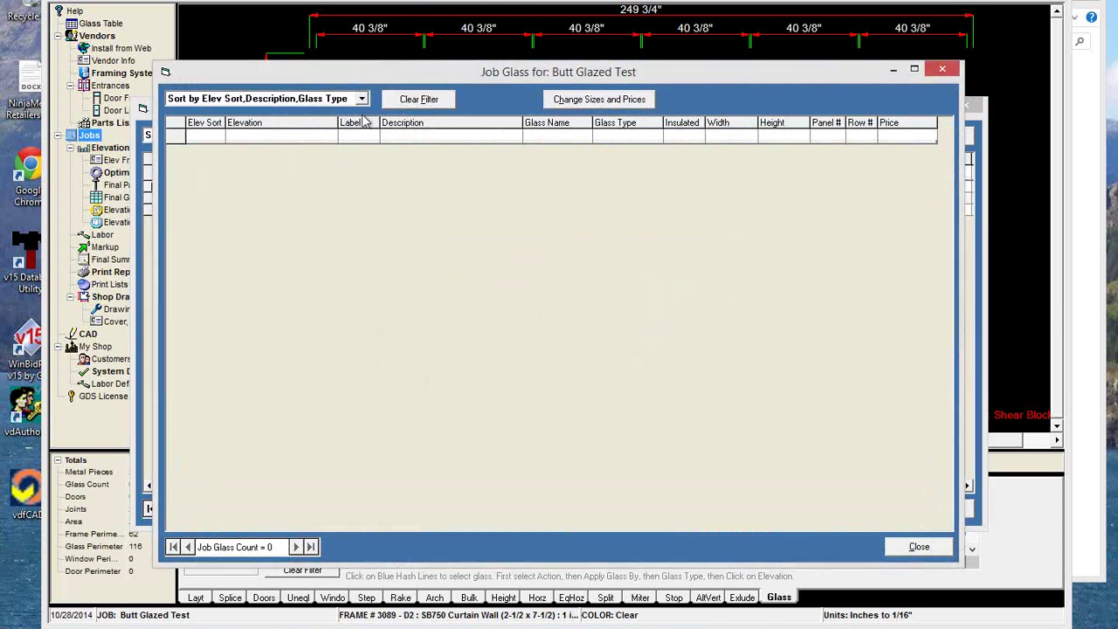
{"action": "left_click", "coordinate": [919, 547]}
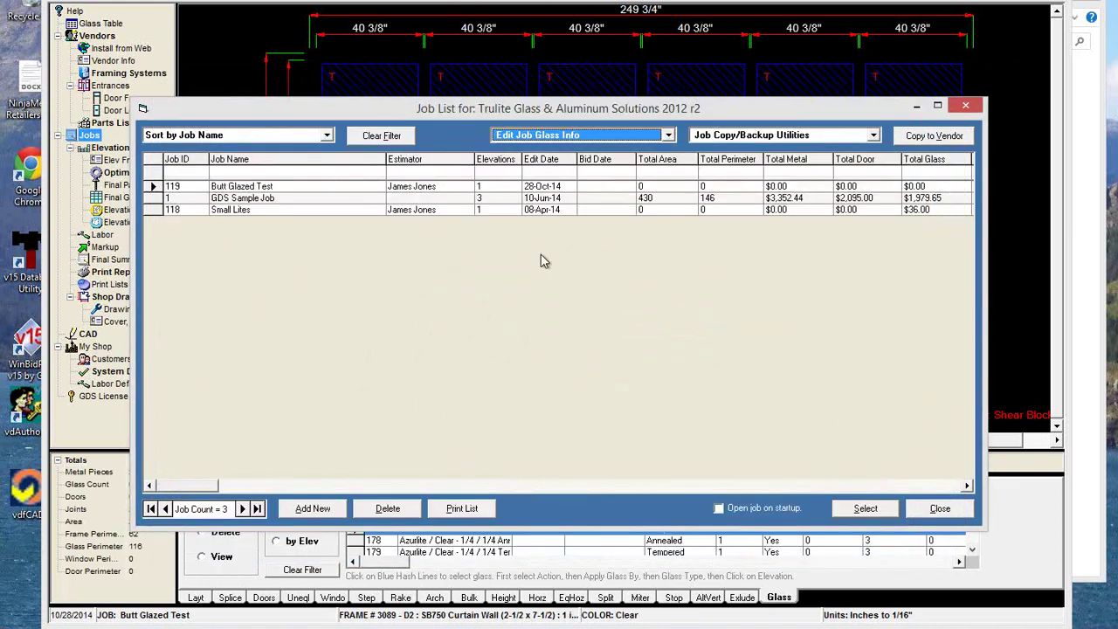
Step: Reopen the job glass information and filter it by elevation fi and label g6
{"action": "left_click", "coordinate": [563, 135]}
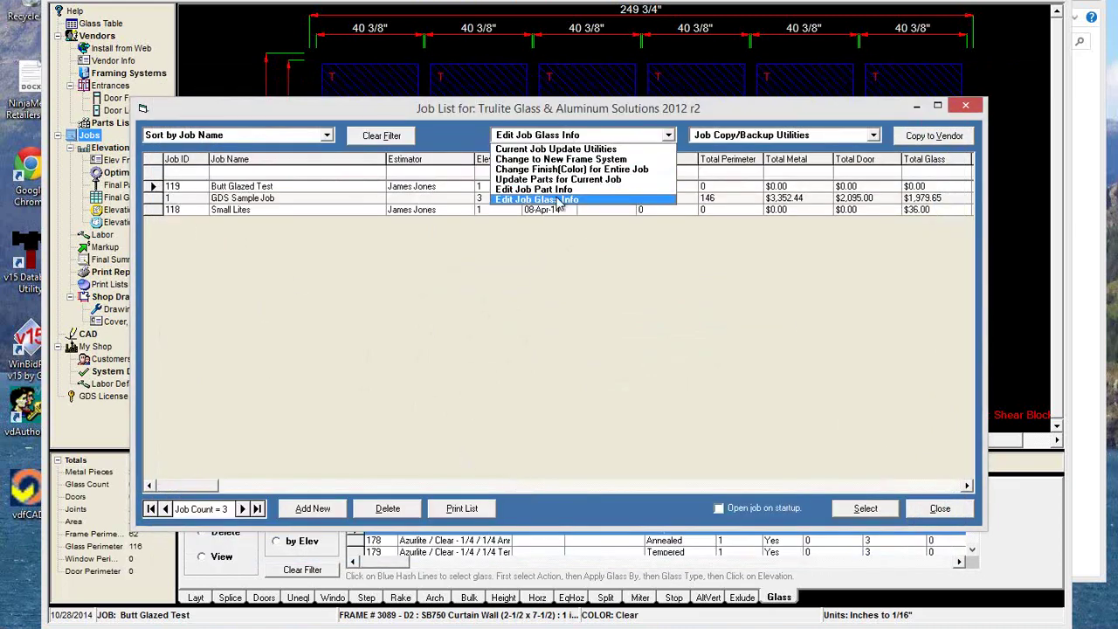
{"action": "left_click", "coordinate": [559, 199]}
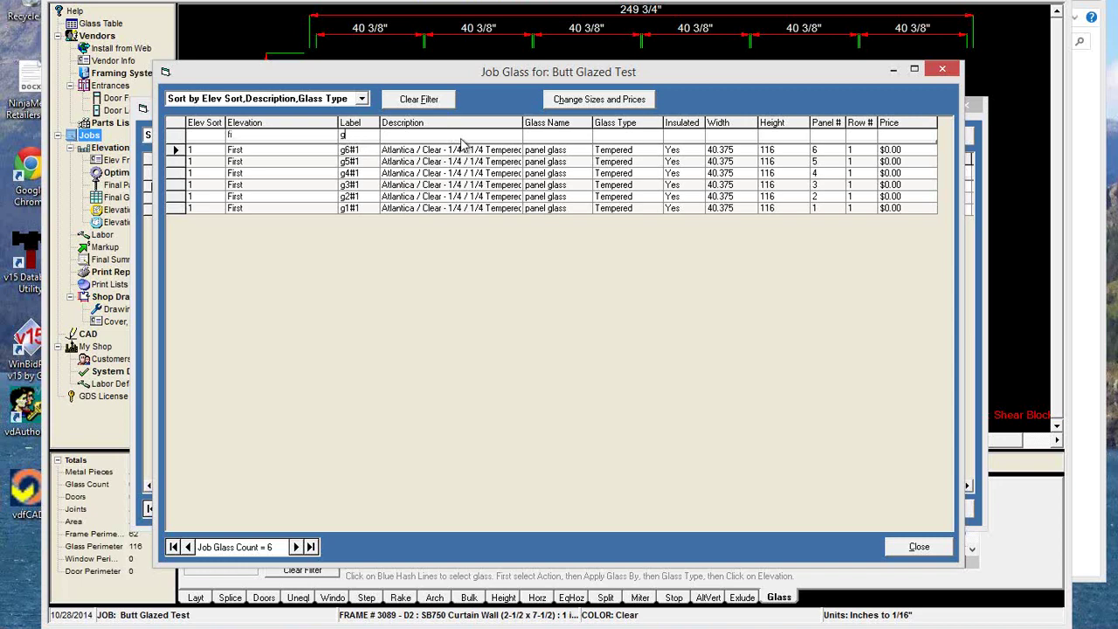
{"action": "type", "text": "6"}
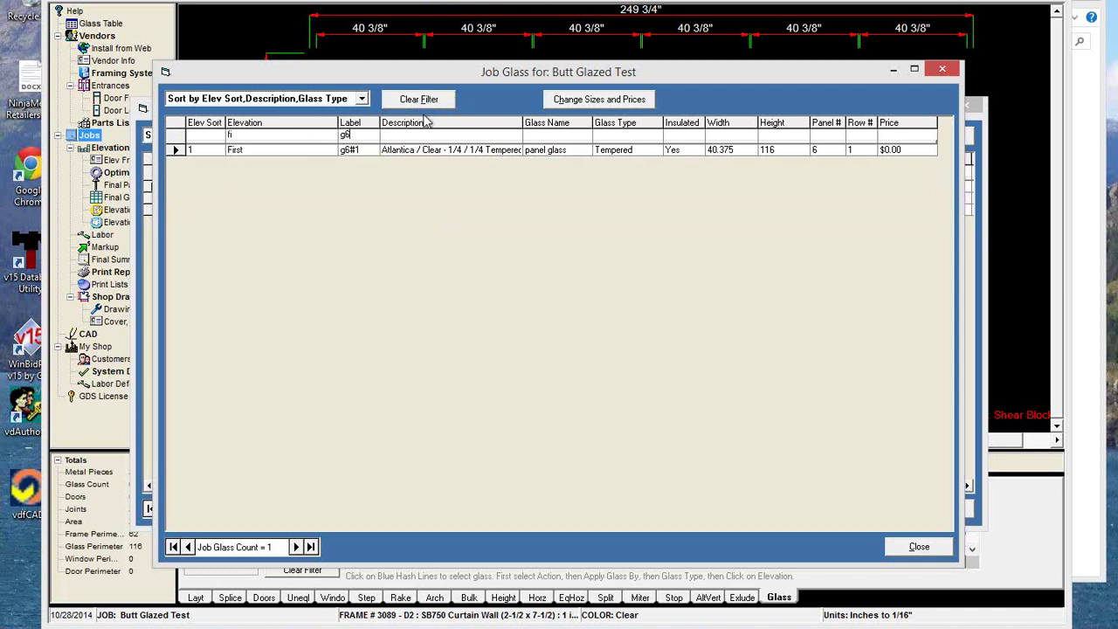
Step: Clear the job glass filter and reposition the job glass window so the elevation's panel dimensions stay in view
{"action": "left_click", "coordinate": [398, 103]}
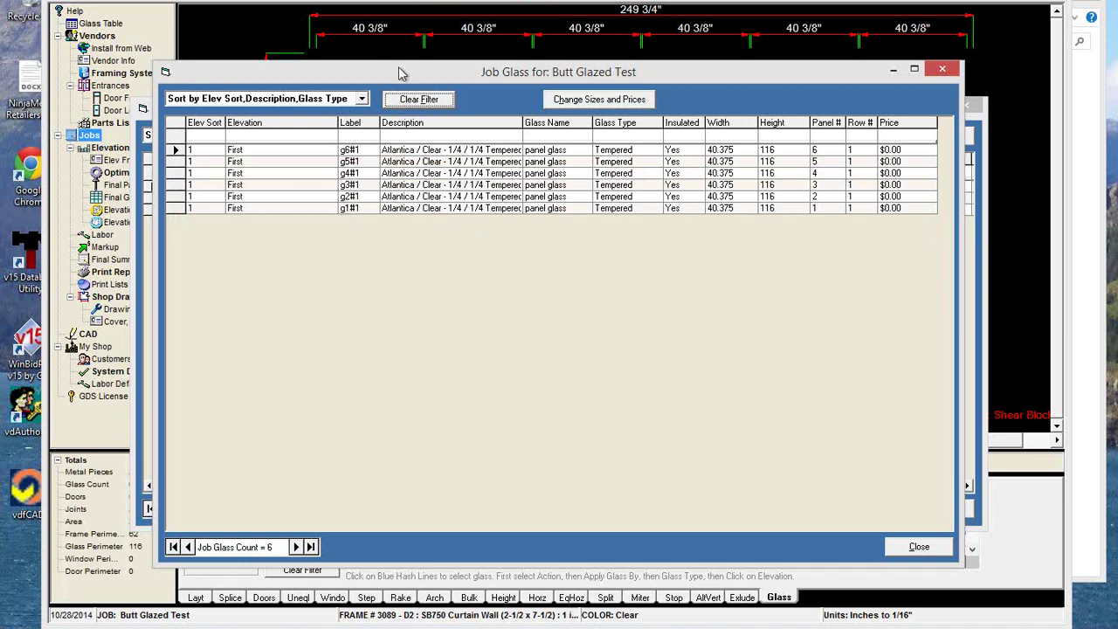
{"action": "left_click_drag", "start_coordinate": [399, 71], "coordinate": [422, 145]}
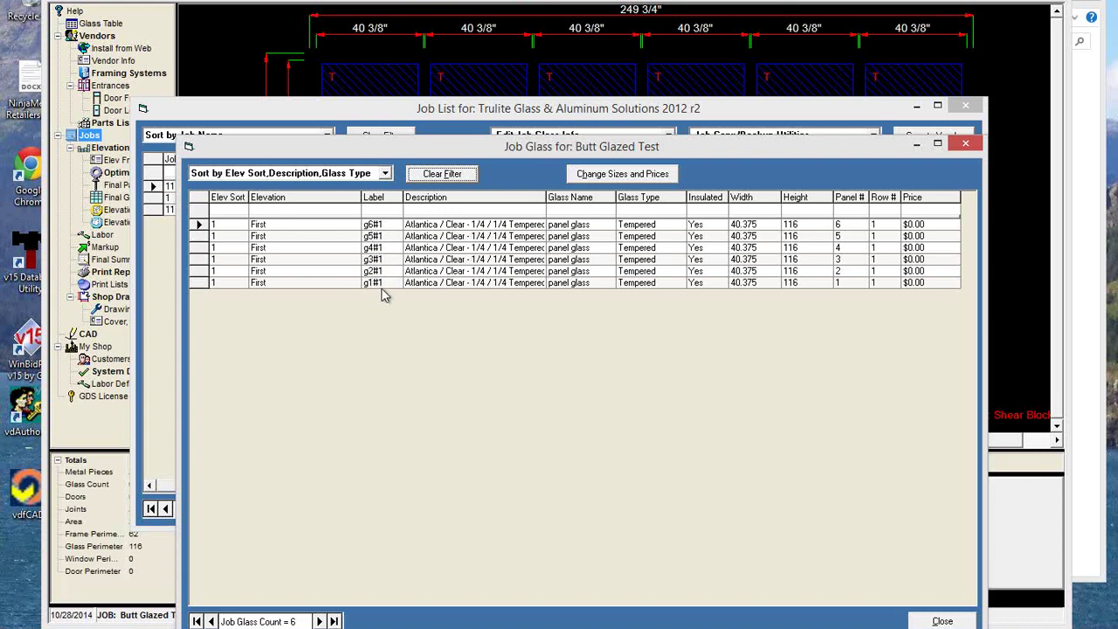
{"action": "left_click_drag", "start_coordinate": [797, 154], "coordinate": [789, 106]}
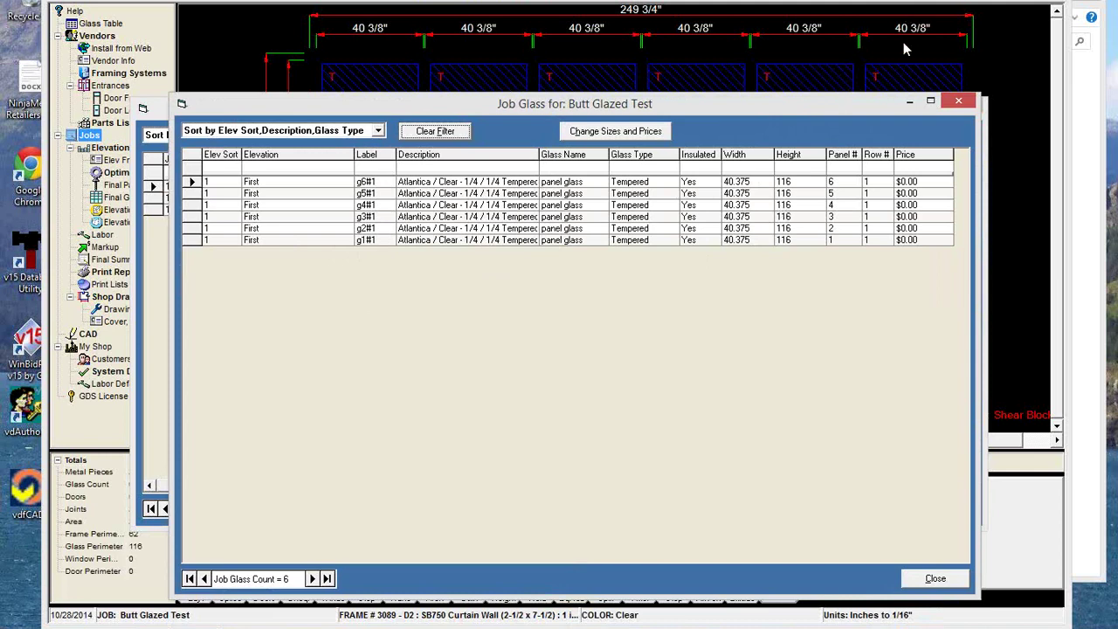
Step: Set the width of the panel 1 glass, g1#1, to 40.875 in the job glass information
{"action": "left_click", "coordinate": [739, 241]}
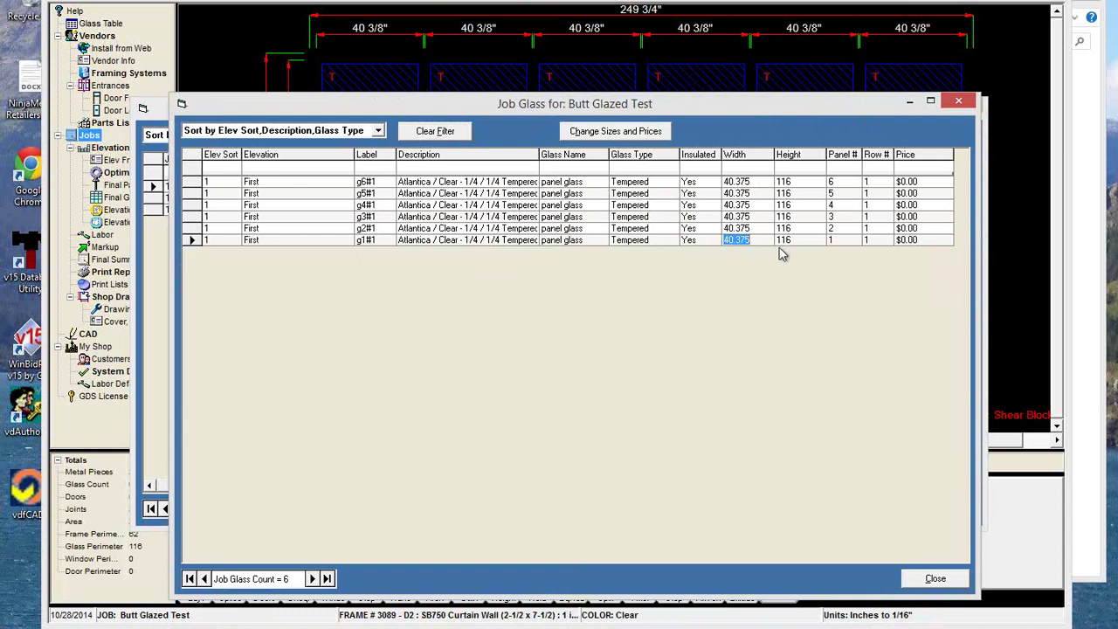
{"action": "left_click", "coordinate": [744, 241]}
{"action": "key", "text": "BackSpace"}
{"action": "key", "text": "BackSpace"}
{"action": "key", "text": "BackSpace"}
{"action": "key", "text": "BackSpace"}
{"action": "key", "text": "BackSpace"}
{"action": "key", "text": "BackSpace"}
{"action": "type", "text": "40.875"}
Step: Set the width of the panel 6 glass, g6#1, to 40.875, close the lists, and redraw the elevation
{"action": "left_click", "coordinate": [740, 181]}
{"action": "type", "text": "40.875"}
{"action": "left_click", "coordinate": [761, 205]}
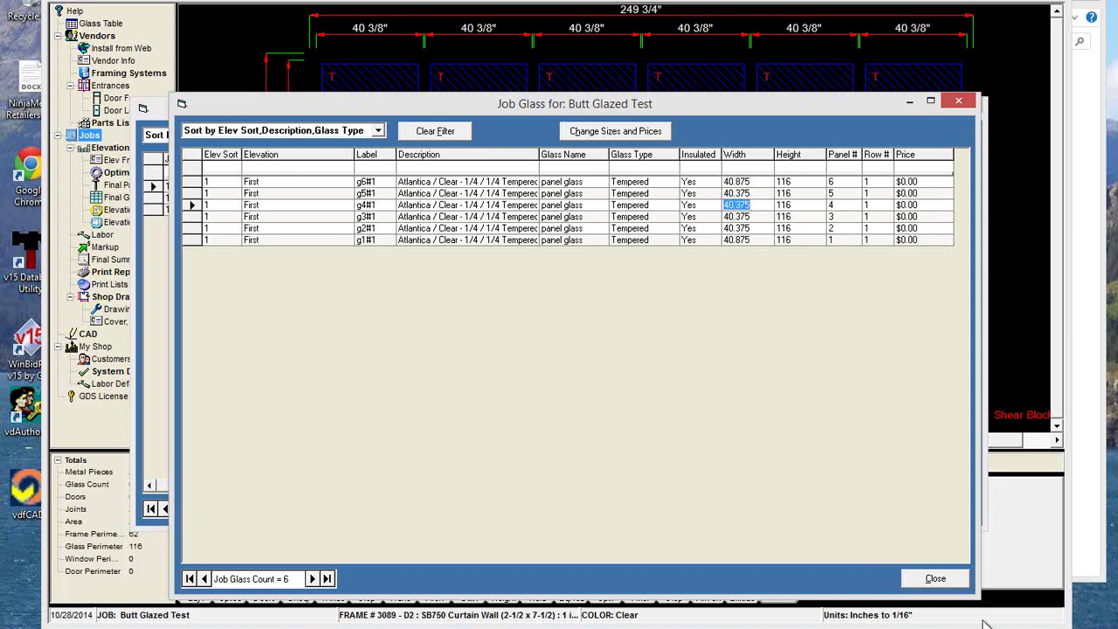
{"action": "left_click", "coordinate": [935, 579]}
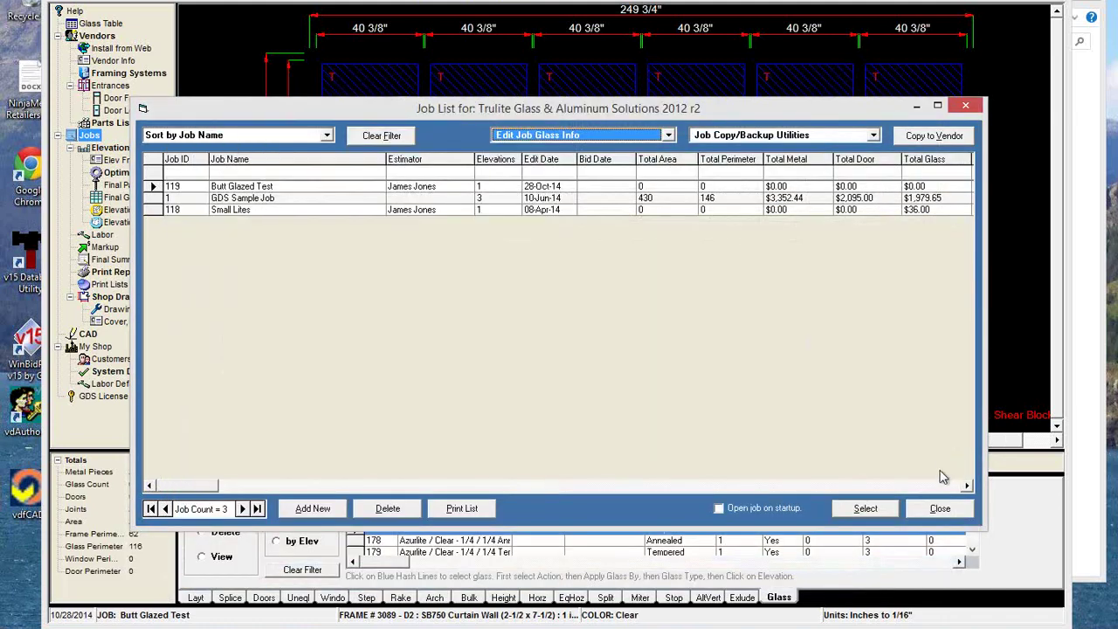
{"action": "left_click", "coordinate": [939, 509]}
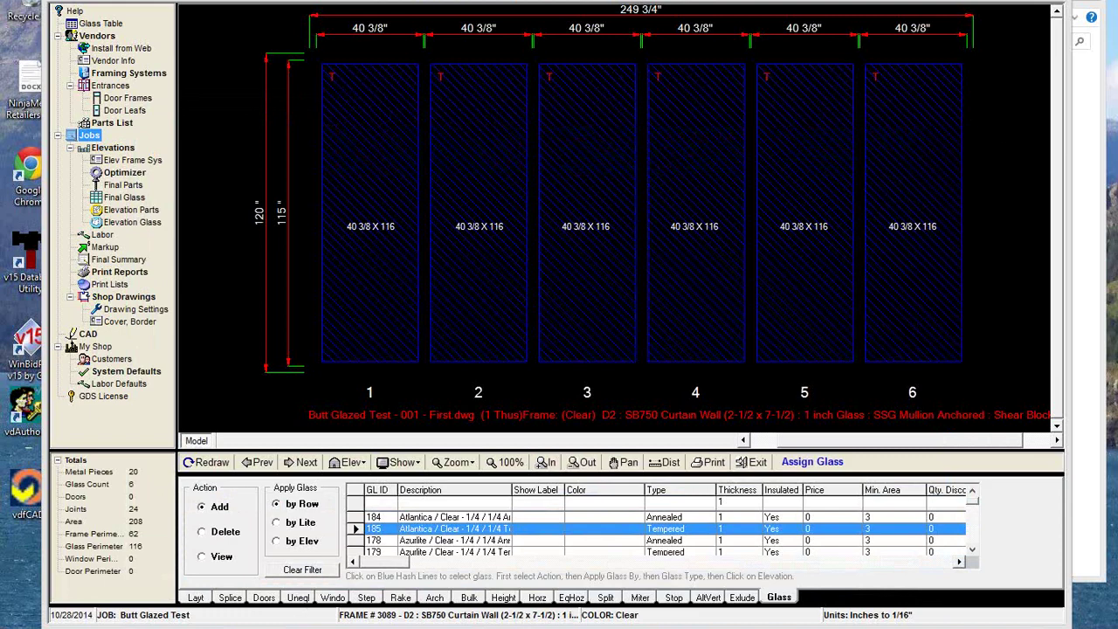
{"action": "left_click", "coordinate": [207, 462]}
Step: Review the profile dimensions and daylight additions in the frame system of elevation First, and close it
{"action": "left_click", "coordinate": [197, 599]}
{"action": "left_click", "coordinate": [530, 521]}
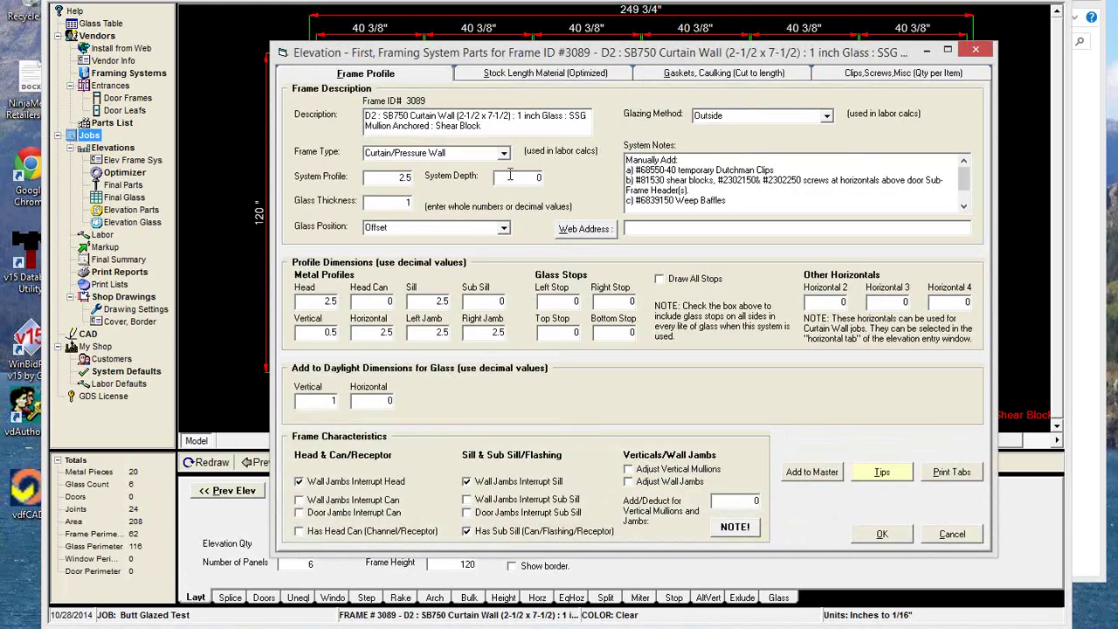
{"action": "mouse_move", "coordinate": [543, 53]}
{"action": "left_mouse_down"}
{"action": "mouse_move", "coordinate": [521, 66]}
{"action": "mouse_move", "coordinate": [451, 175]}
{"action": "left_mouse_up"}
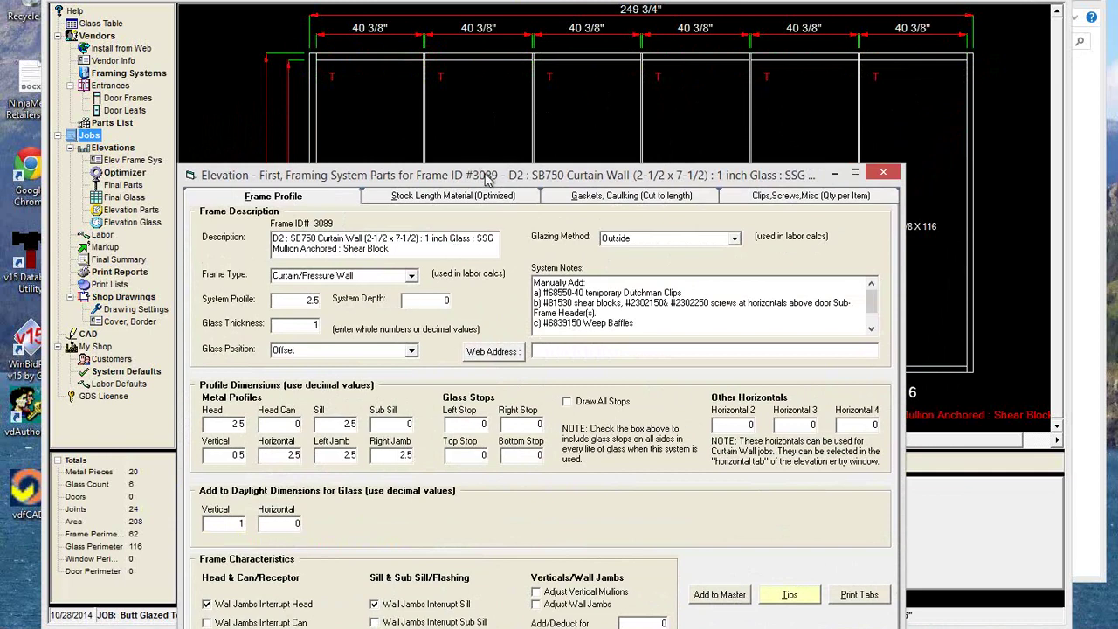
{"action": "left_click_drag", "start_coordinate": [489, 182], "coordinate": [492, 123]}
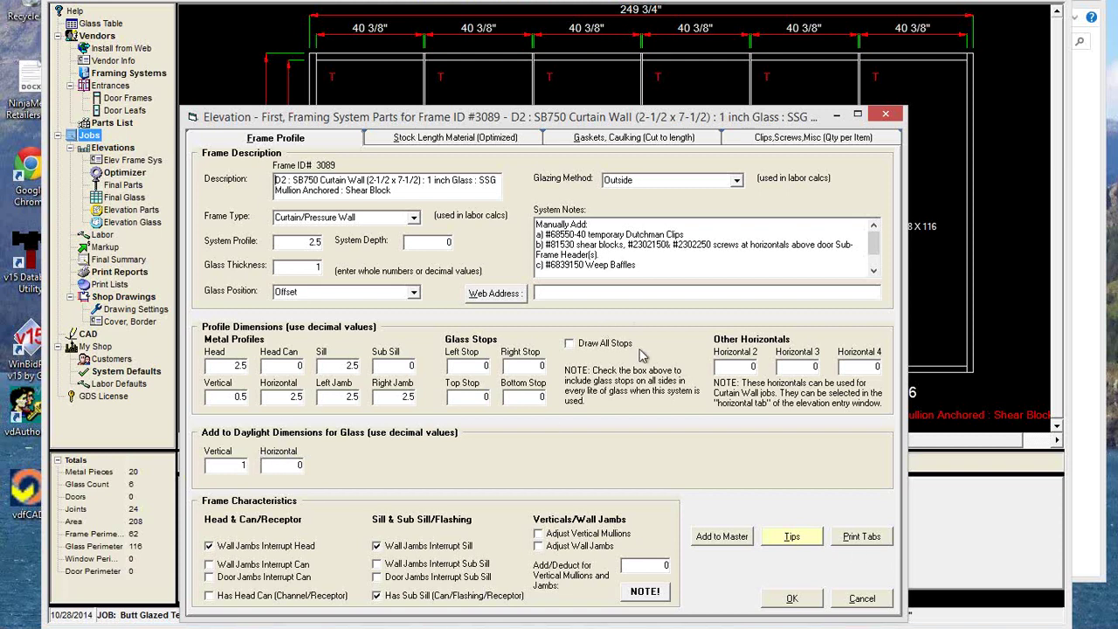
{"action": "left_click", "coordinate": [791, 599]}
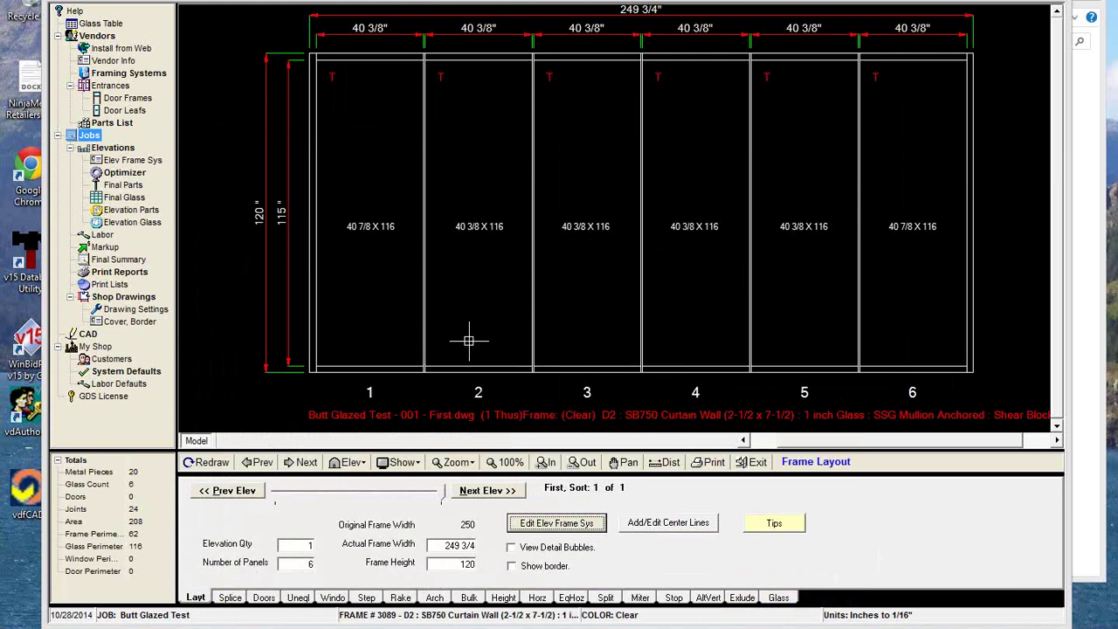
Step: Set the vertical metal profile of the elevation's frame system to 2.5 and redraw the elevation
{"action": "left_click", "coordinate": [562, 528]}
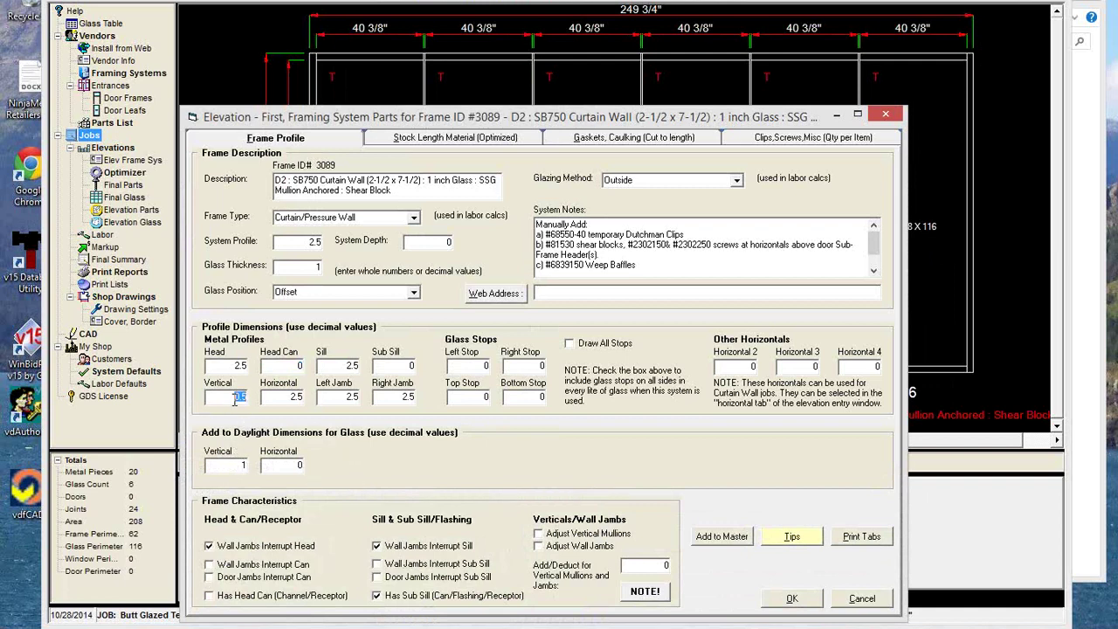
{"action": "key", "text": "Tab"}
{"action": "left_click", "coordinate": [792, 600]}
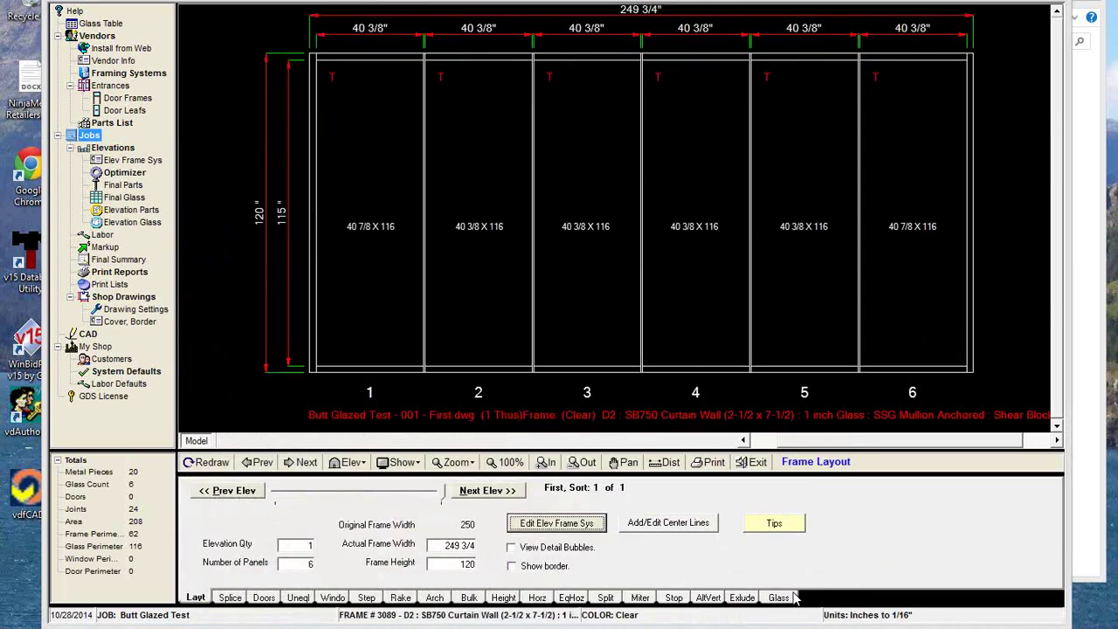
{"action": "left_click", "coordinate": [207, 464]}
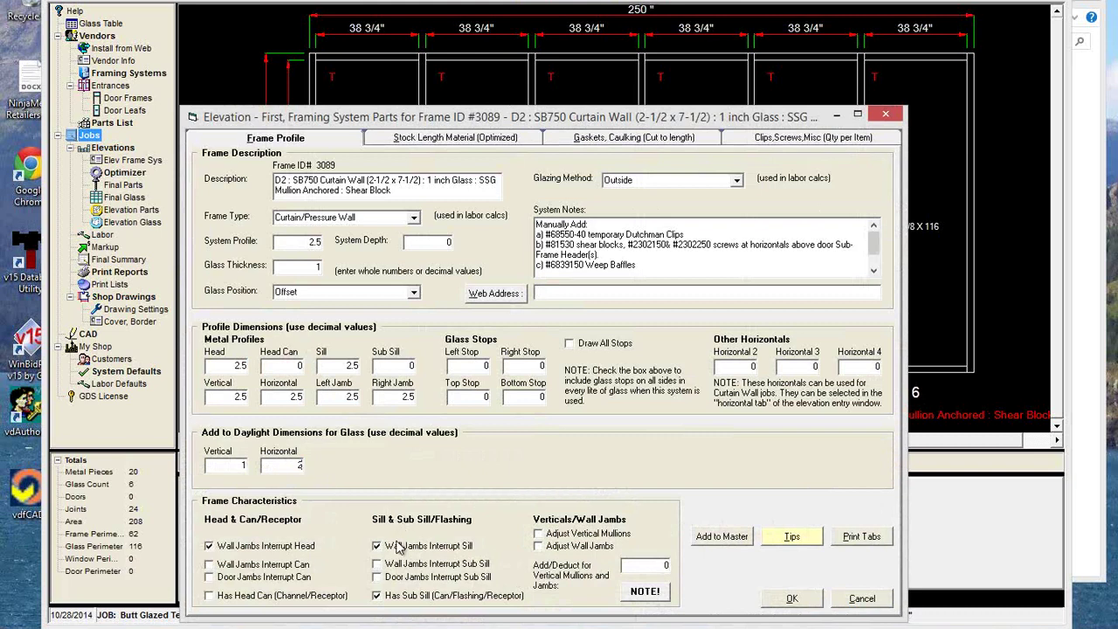
Step: Set the horizontal addition to daylight dimensions for glass to 2, accept the frame system, and redraw the elevation
{"action": "key", "text": "Tab"}
{"action": "left_click", "coordinate": [790, 601]}
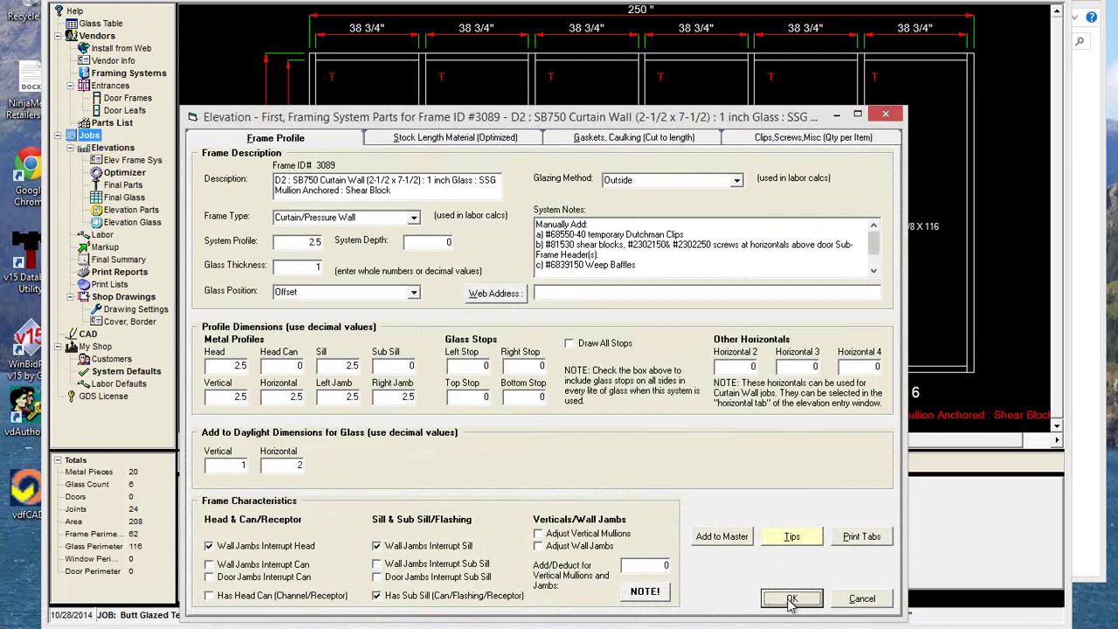
{"action": "left_click", "coordinate": [791, 599]}
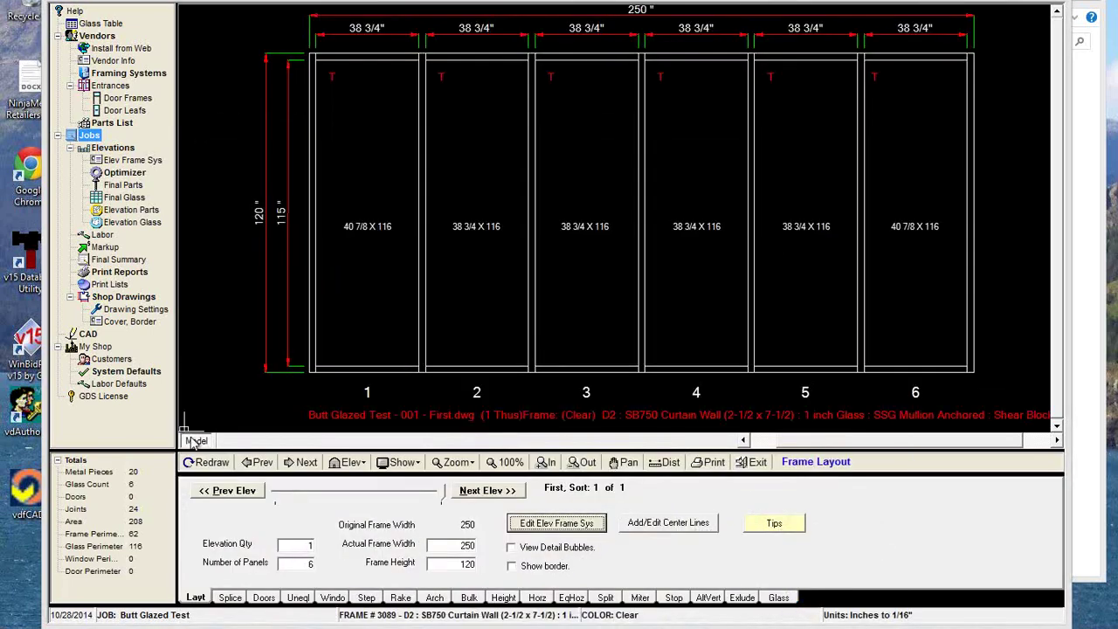
{"action": "left_click", "coordinate": [210, 465]}
{"action": "left_click", "coordinate": [206, 462]}
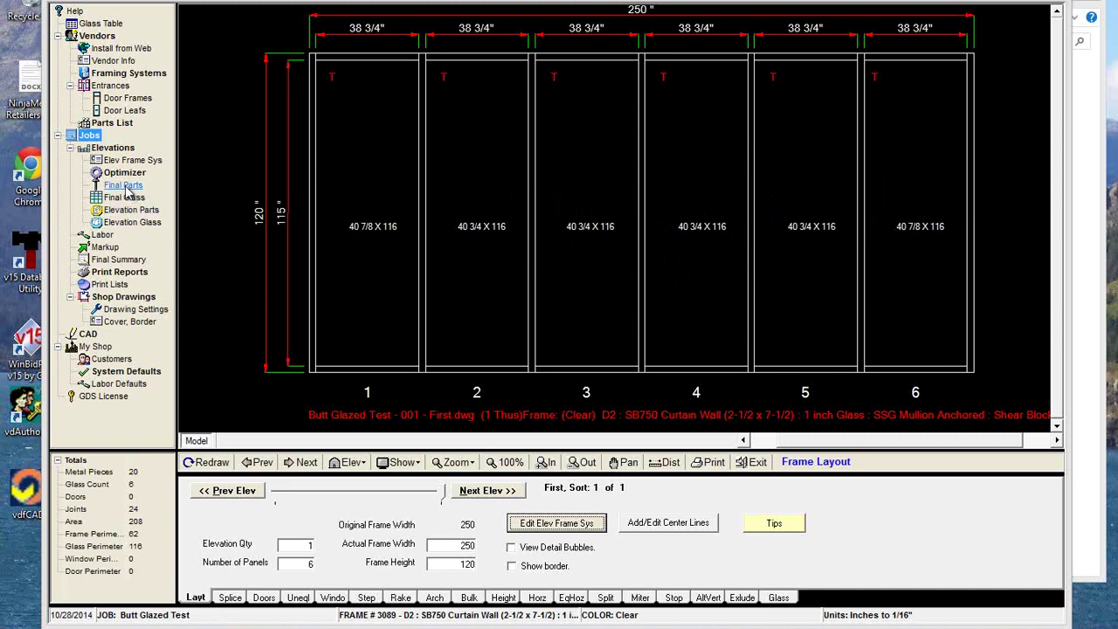
Step: In the job glass information, set the width of g1#1 to 41.875, try the same for g6#1, and redraw the elevation
{"action": "left_click", "coordinate": [89, 136]}
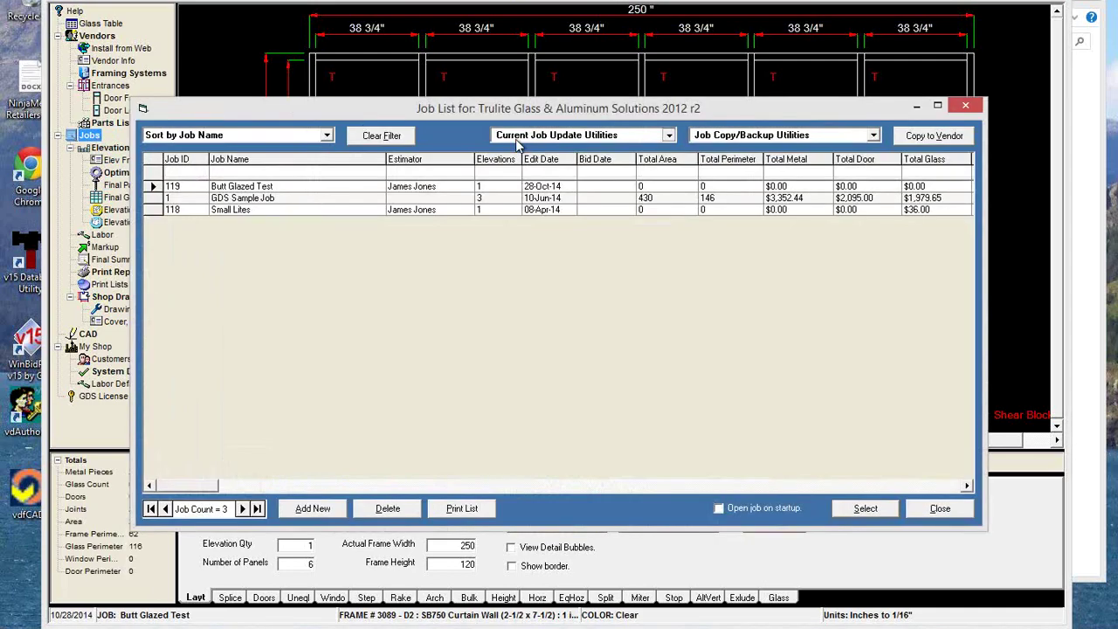
{"action": "left_click", "coordinate": [517, 140]}
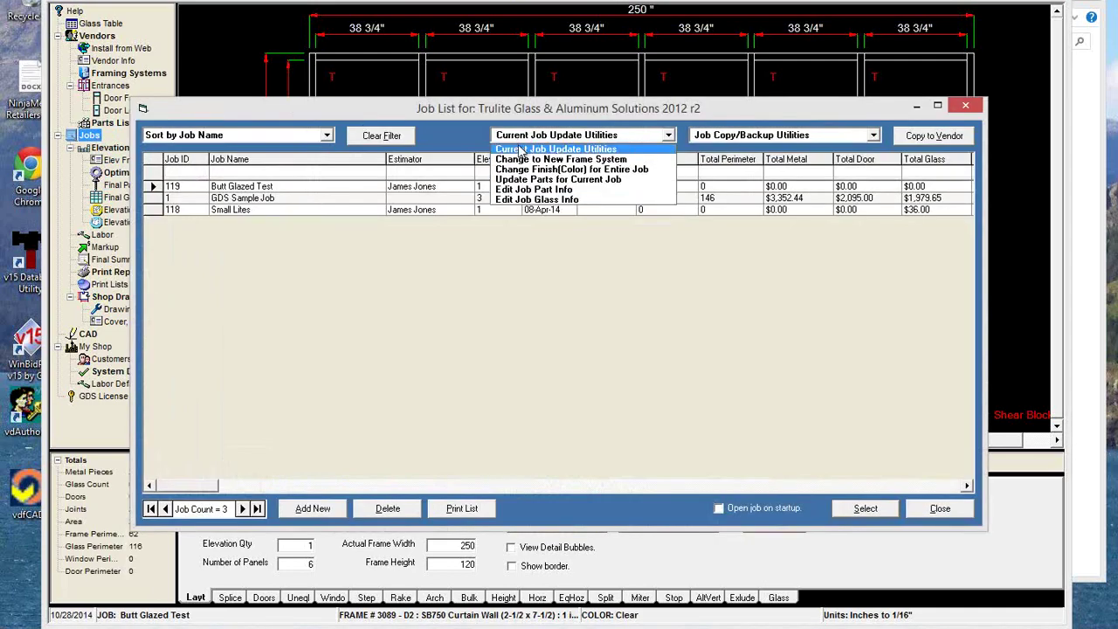
{"action": "left_click", "coordinate": [568, 199]}
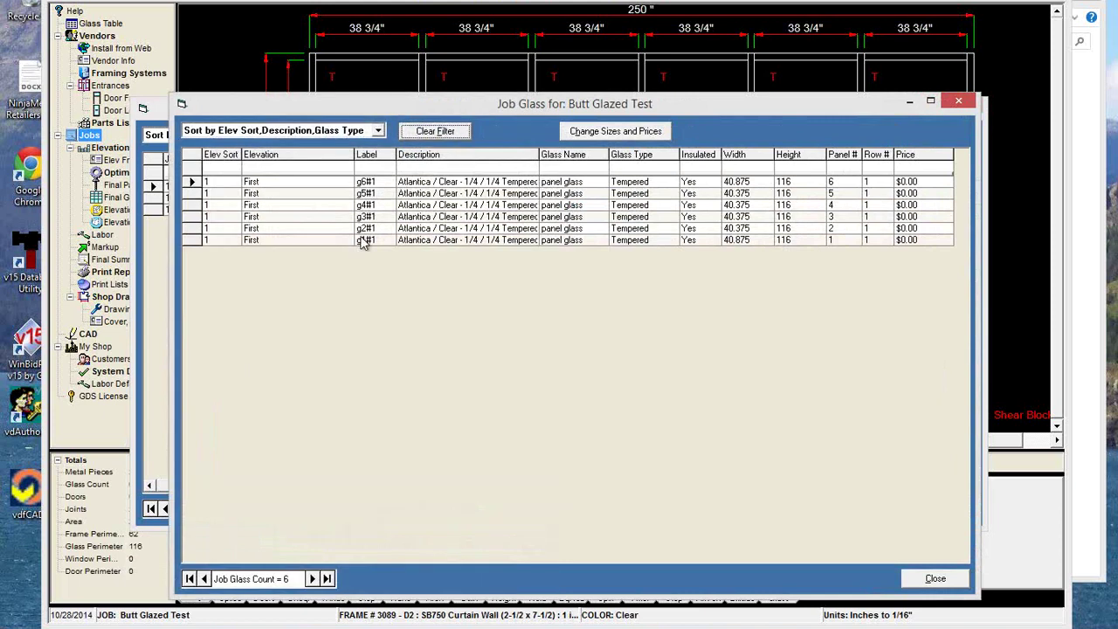
{"action": "left_click", "coordinate": [735, 240]}
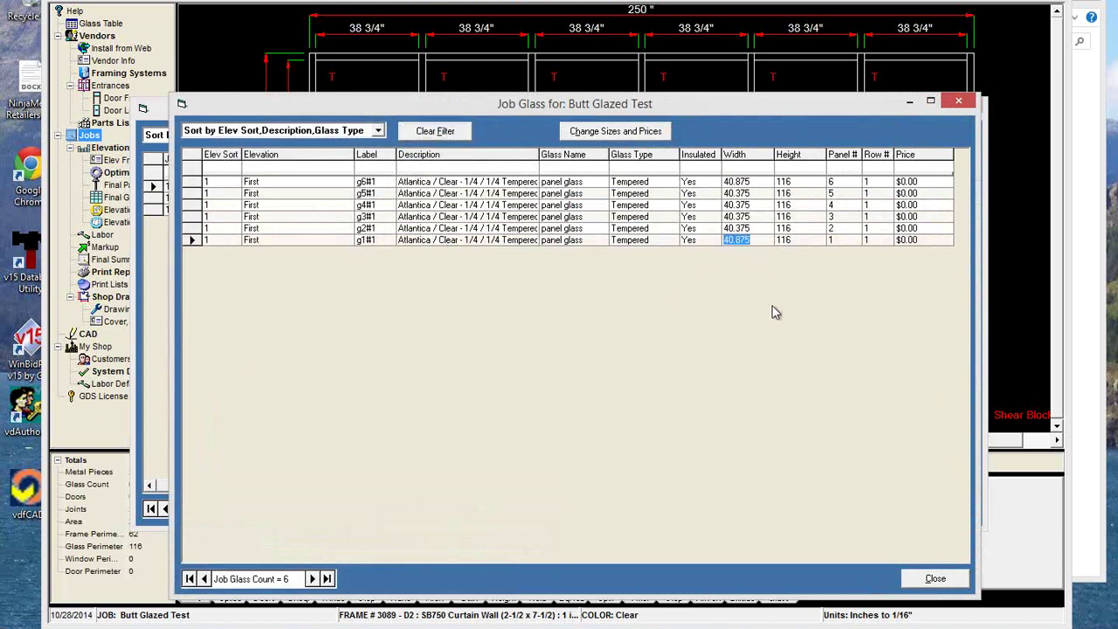
{"action": "type", "text": "4"}
{"action": "left_click", "coordinate": [737, 182]}
{"action": "type", "text": "4"}
{"action": "left_click", "coordinate": [935, 579]}
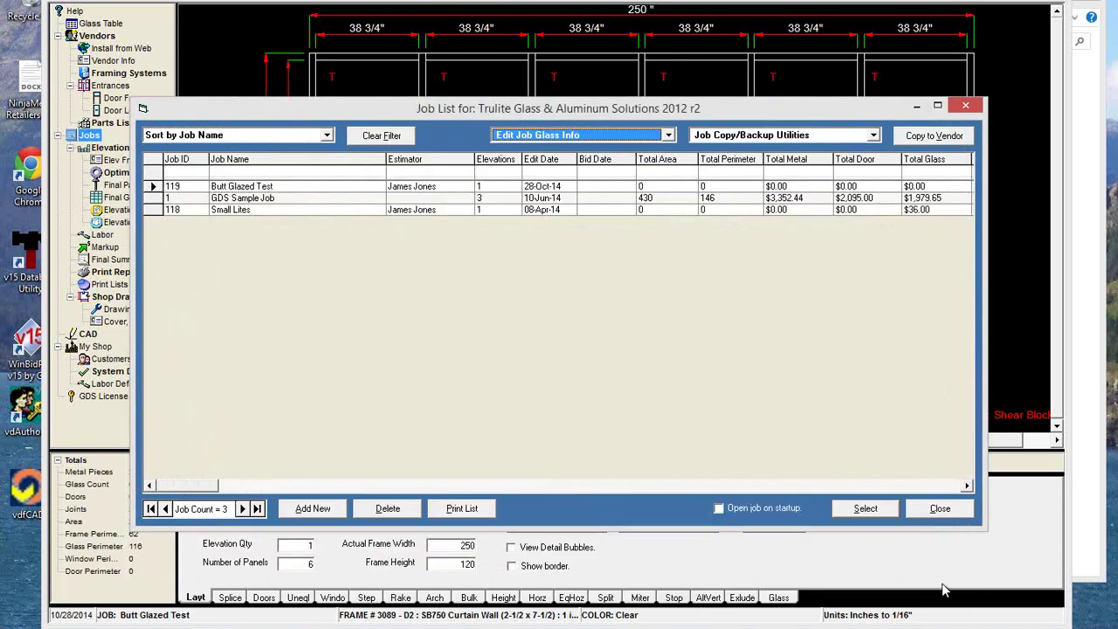
{"action": "left_click", "coordinate": [940, 509]}
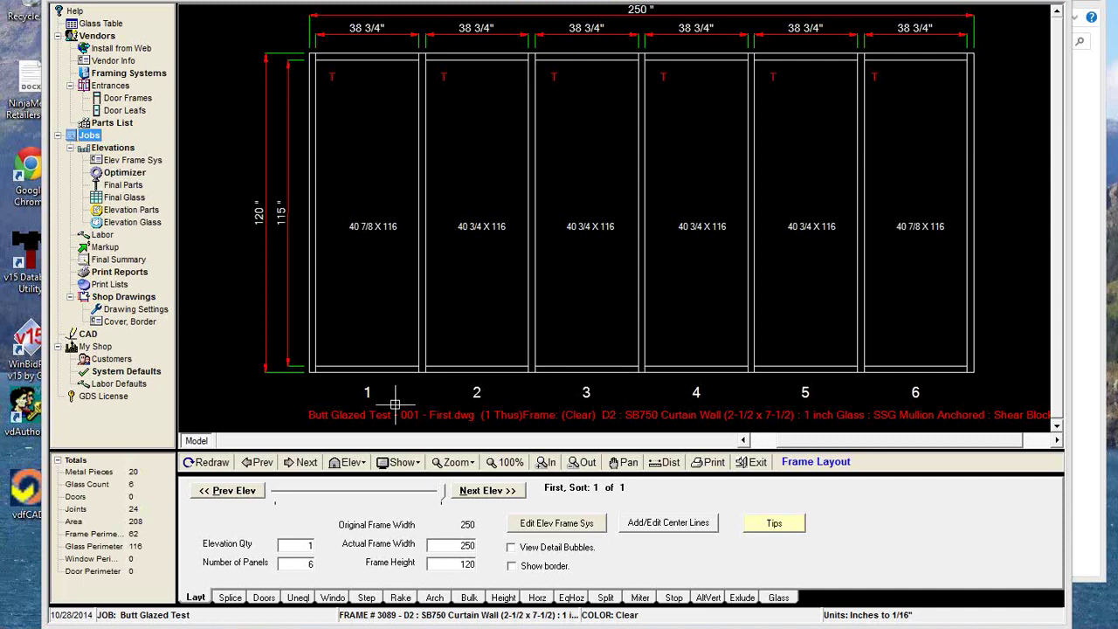
{"action": "left_click", "coordinate": [210, 463]}
Step: Reopen the job glass information, set the width of g6#1 to 41.875, close the lists, and redraw the elevation
{"action": "left_click", "coordinate": [92, 136]}
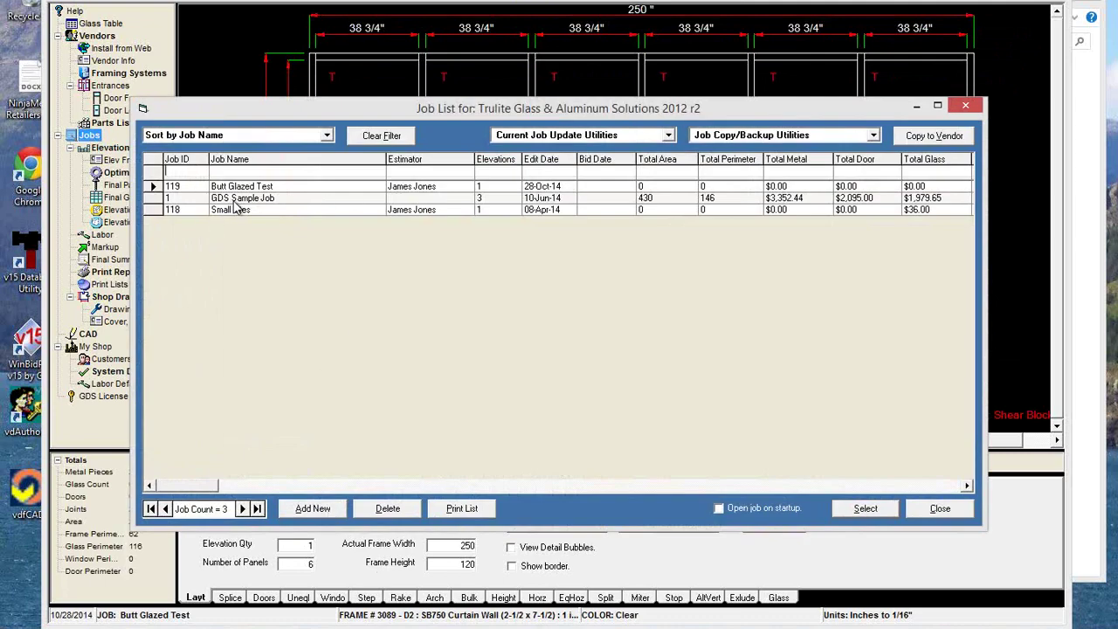
{"action": "left_click", "coordinate": [563, 135]}
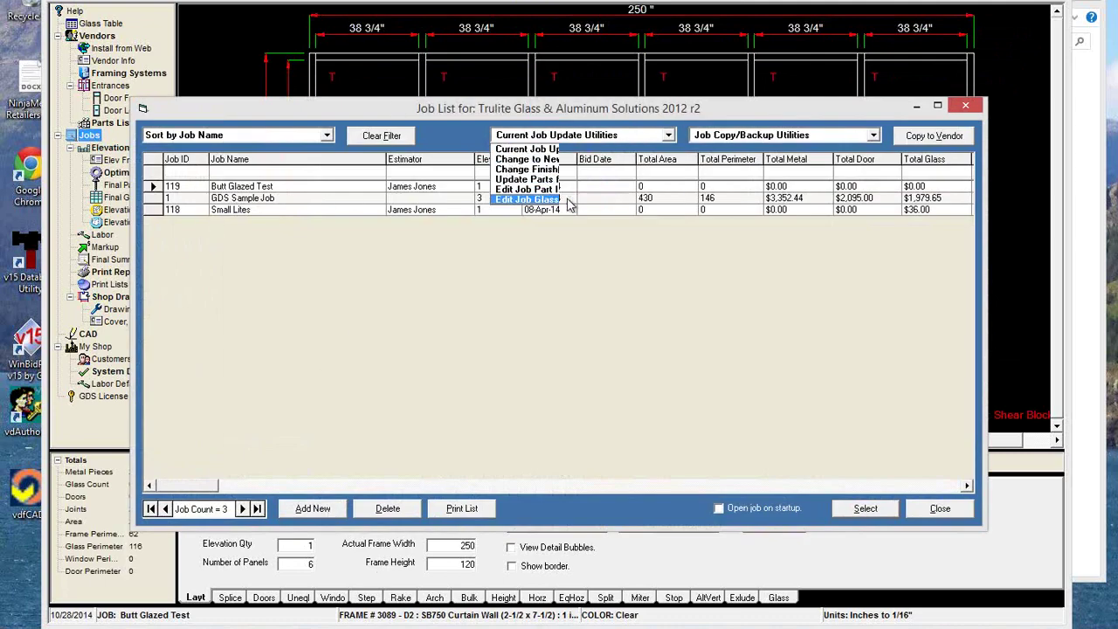
{"action": "left_click", "coordinate": [569, 201]}
{"action": "left_click", "coordinate": [736, 185]}
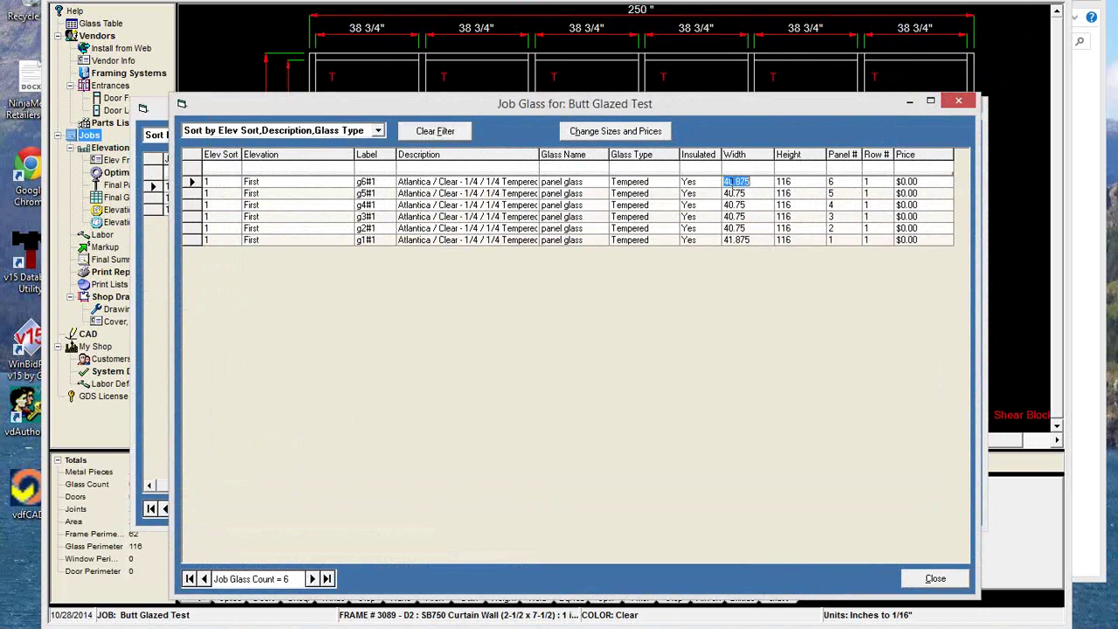
{"action": "type", "text": "4"}
{"action": "key", "text": "Up"}
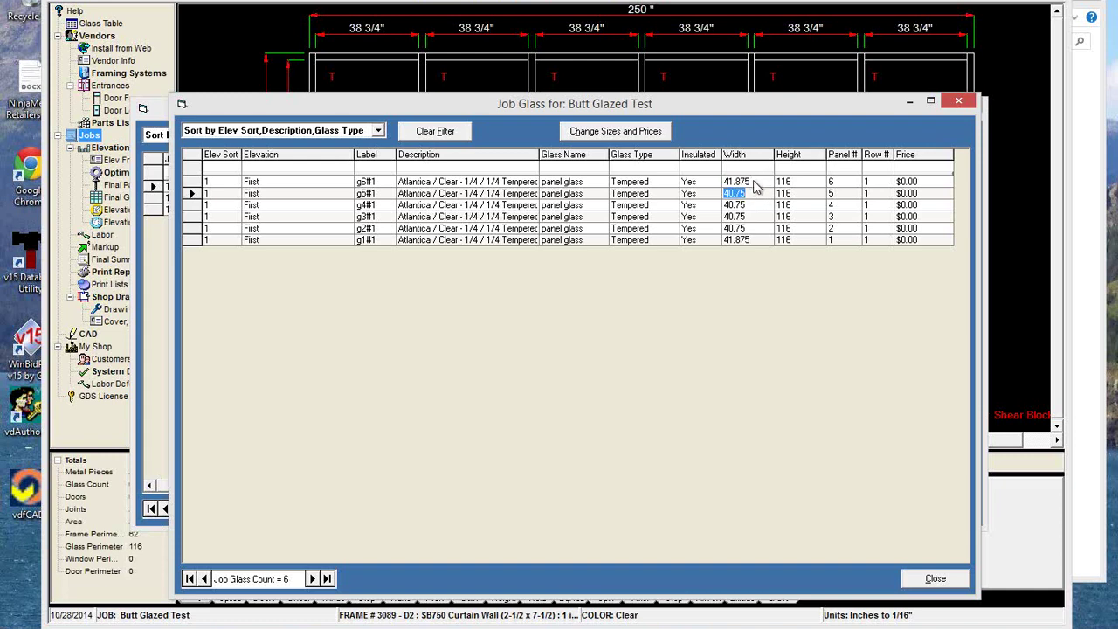
{"action": "left_click", "coordinate": [696, 183]}
{"action": "left_click", "coordinate": [919, 585]}
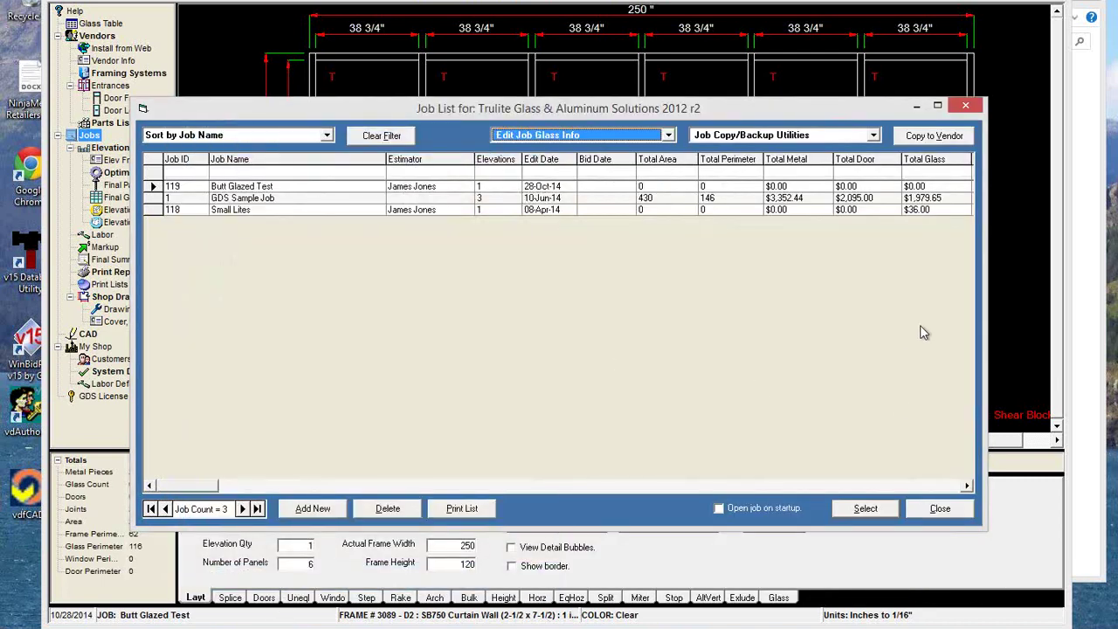
{"action": "left_click", "coordinate": [938, 510]}
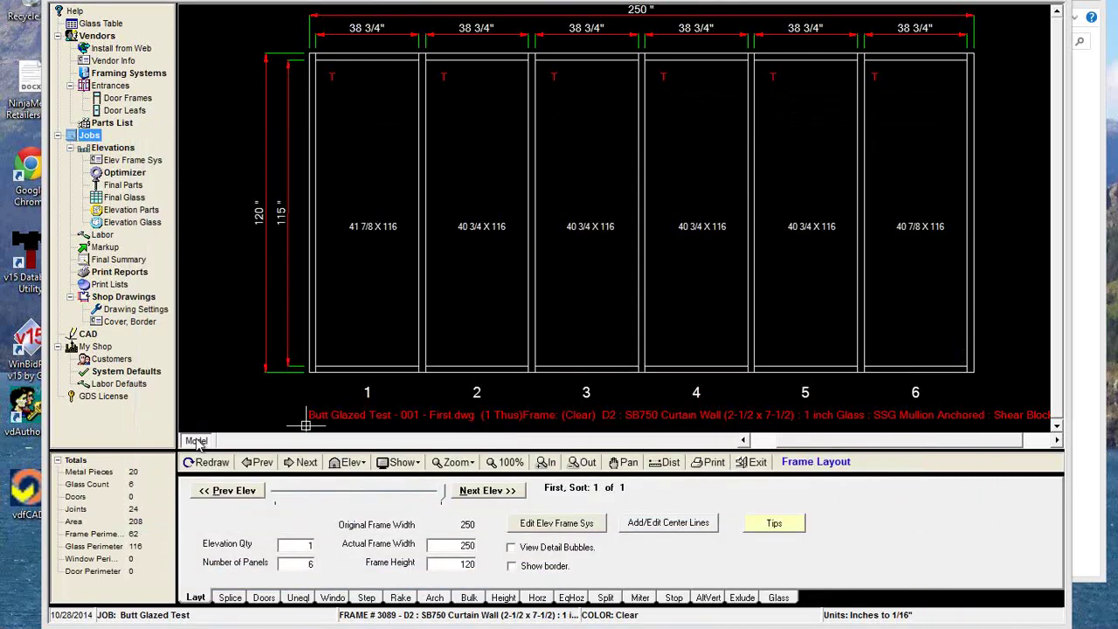
{"action": "left_click", "coordinate": [211, 463]}
Step: Add 1 equally spaced horizontal of type Hoz 1 to all panels of the elevation
{"action": "left_click", "coordinate": [538, 598]}
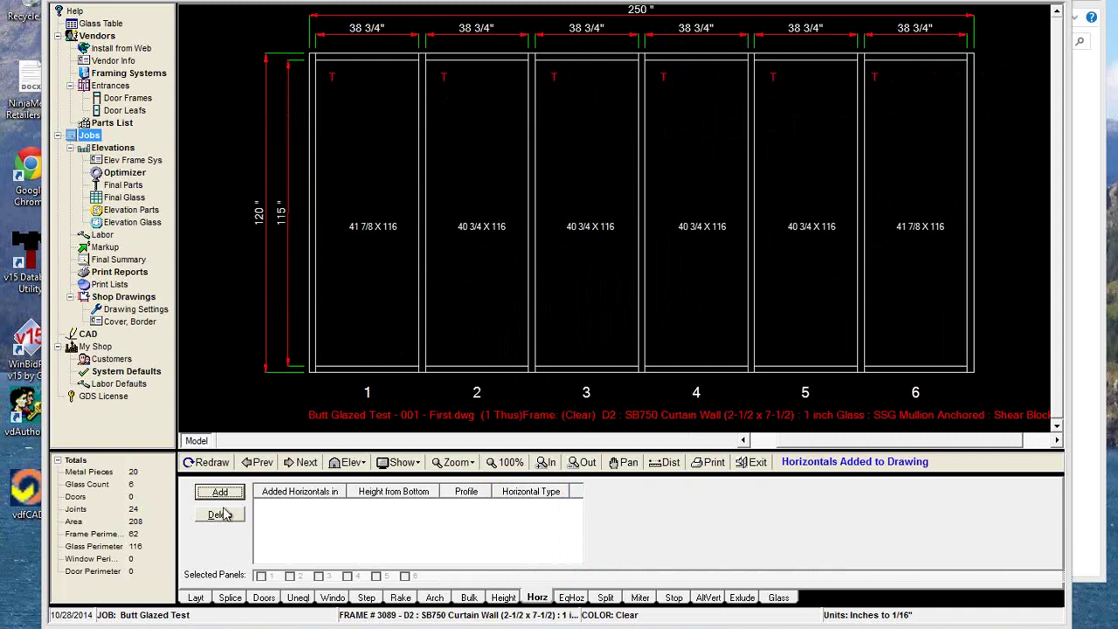
{"action": "left_click", "coordinate": [574, 597]}
{"action": "left_click", "coordinate": [219, 493]}
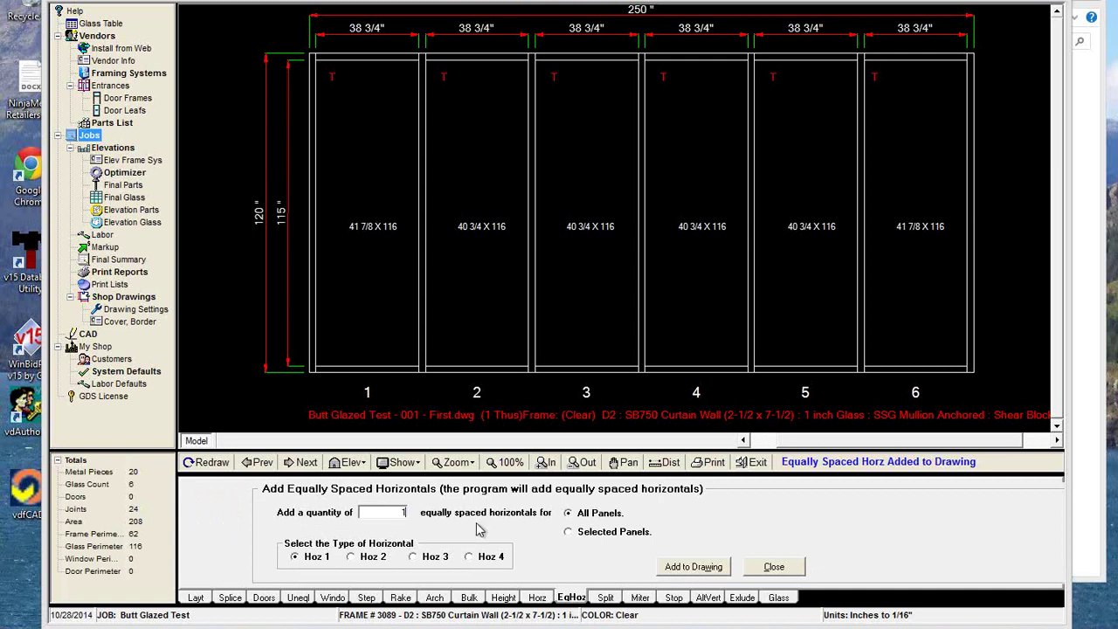
{"action": "left_click", "coordinate": [688, 567]}
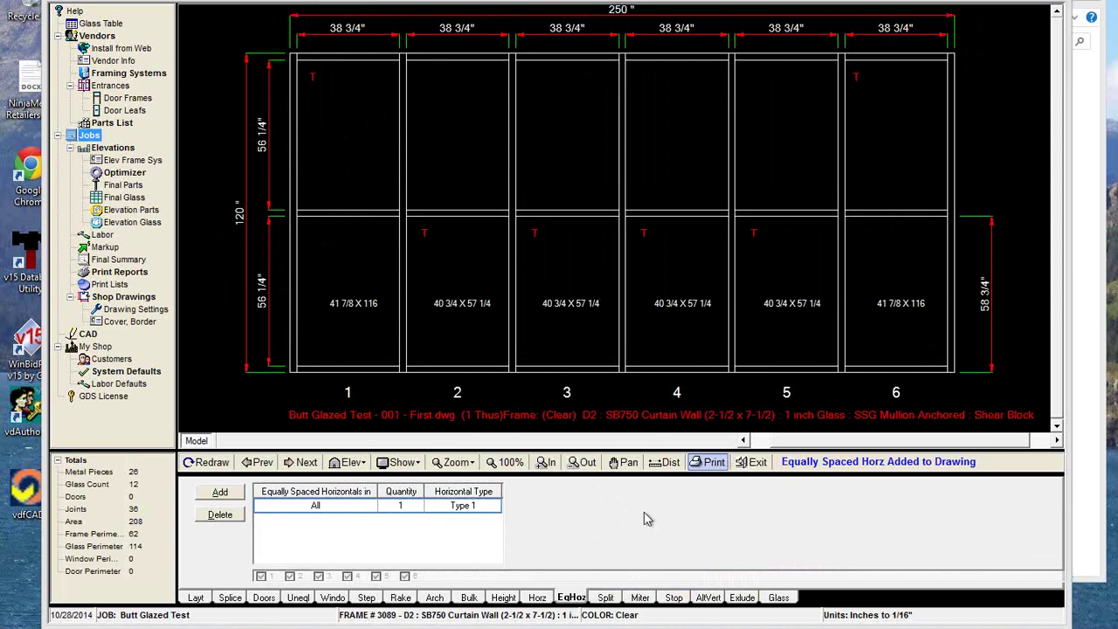
Step: Check the elevation's frame system settings again from the frame layout and accept them
{"action": "left_click", "coordinate": [197, 599]}
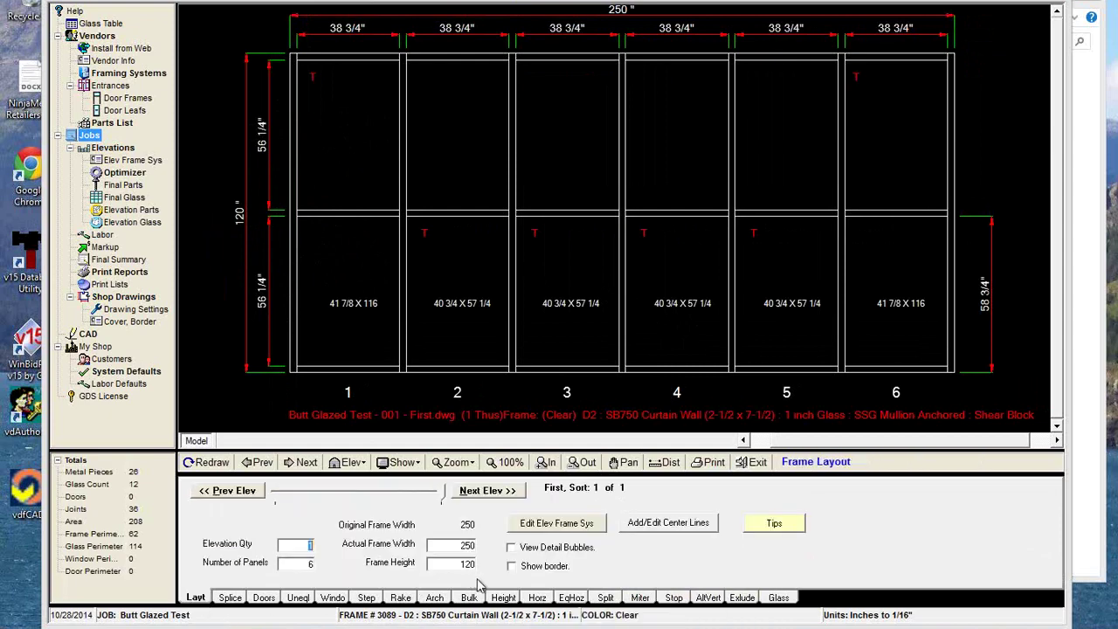
{"action": "left_click", "coordinate": [555, 525]}
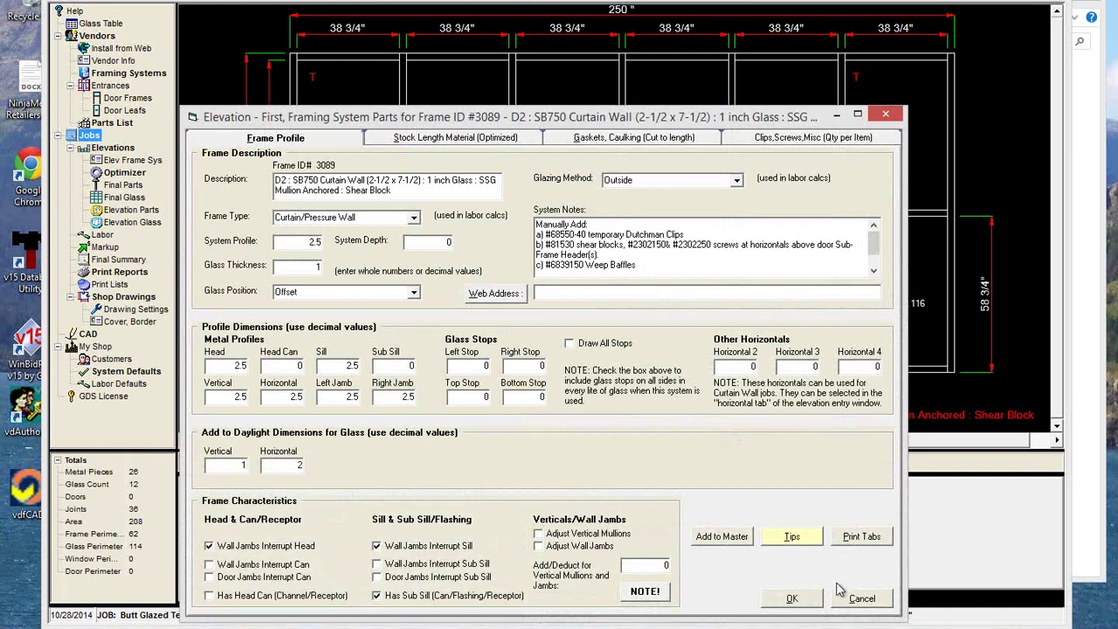
{"action": "left_click", "coordinate": [790, 599]}
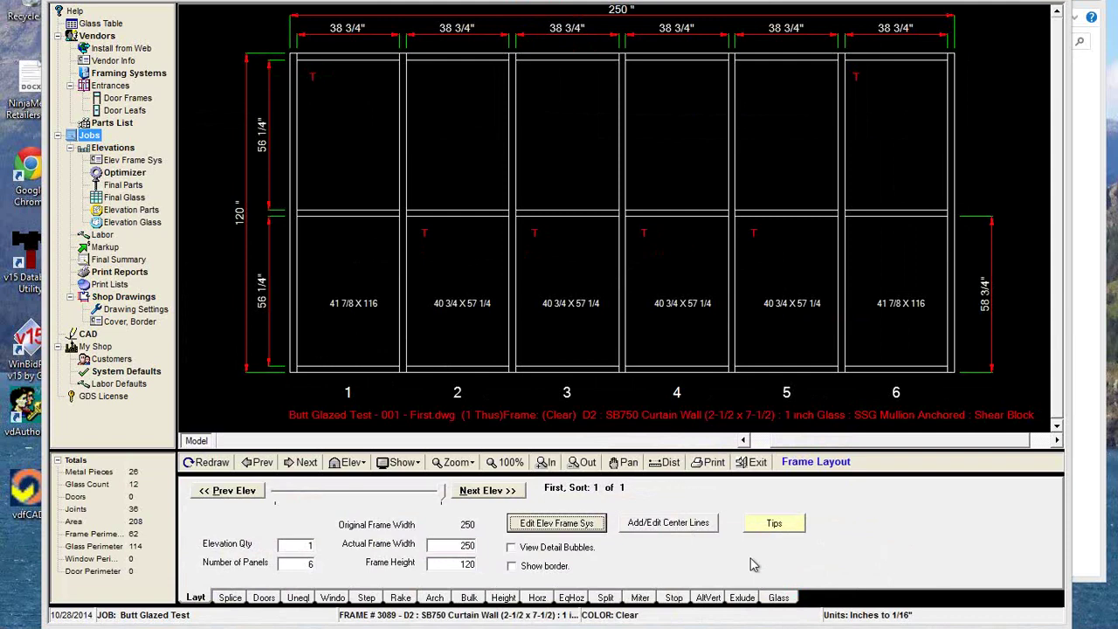
Step: Assign the Atlantica / Clear - 1/4 / 1/4 Tempered glass by row to both glass rows and redraw the elevation
{"action": "left_click", "coordinate": [775, 597]}
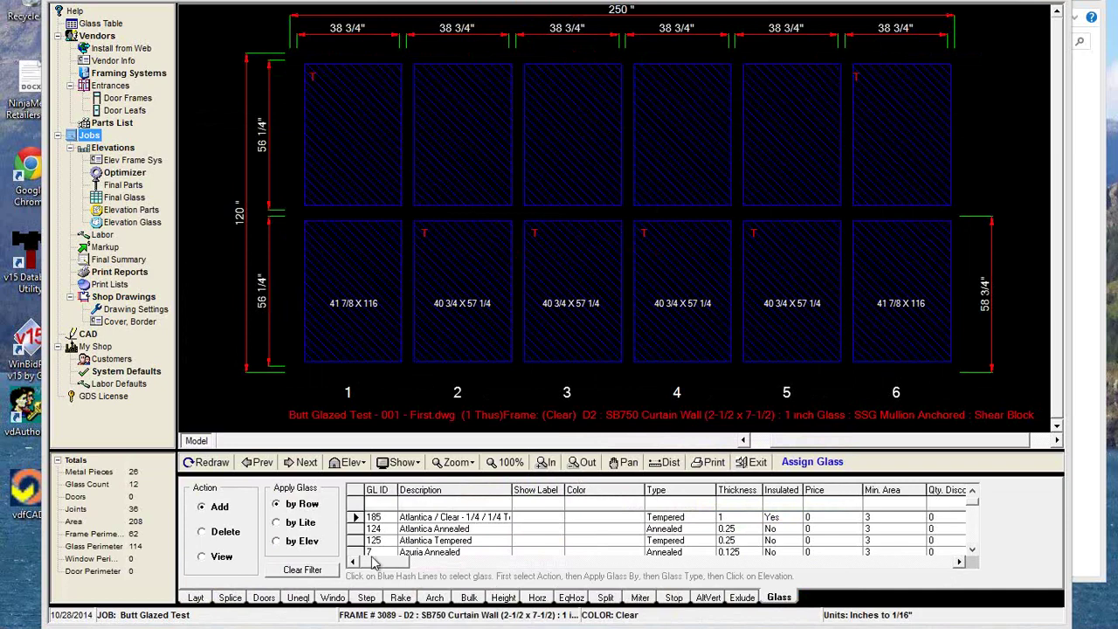
{"action": "left_click", "coordinate": [335, 262]}
{"action": "left_click", "coordinate": [356, 140]}
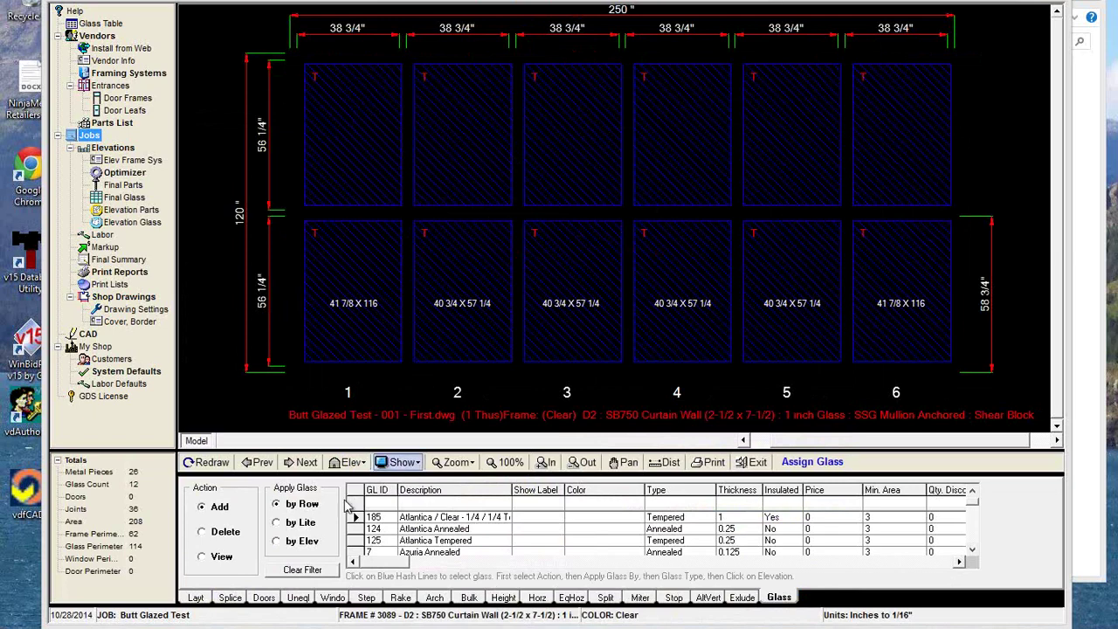
{"action": "left_click", "coordinate": [208, 462]}
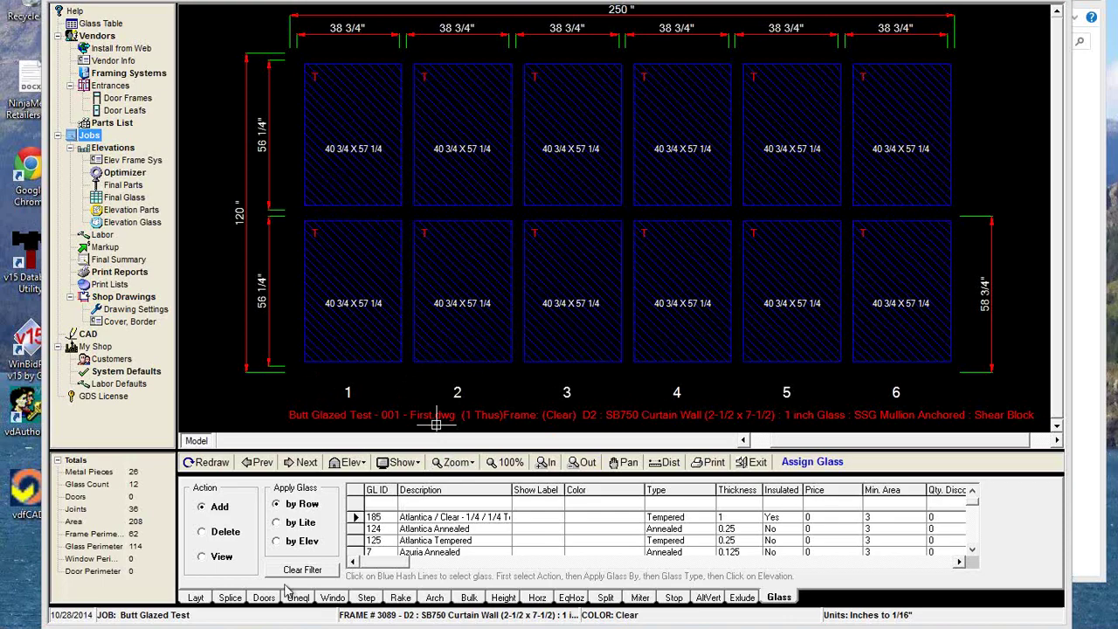
Step: Compare the frame profile and daylight addition settings with the glass sizes on the elevation, and accept the settings
{"action": "left_click", "coordinate": [198, 601]}
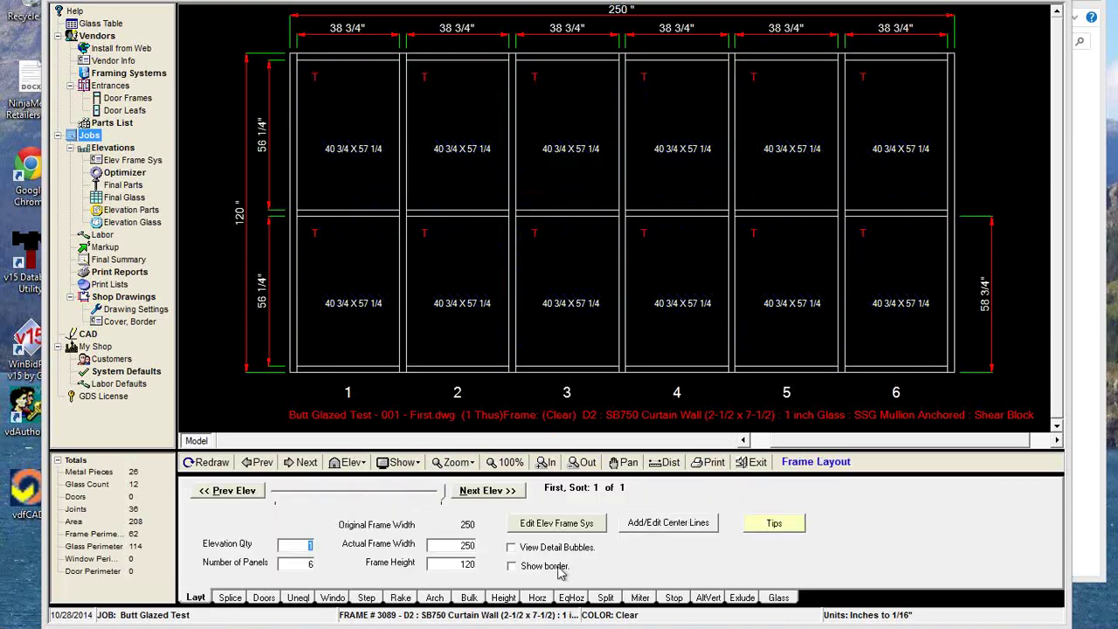
{"action": "left_click", "coordinate": [554, 523]}
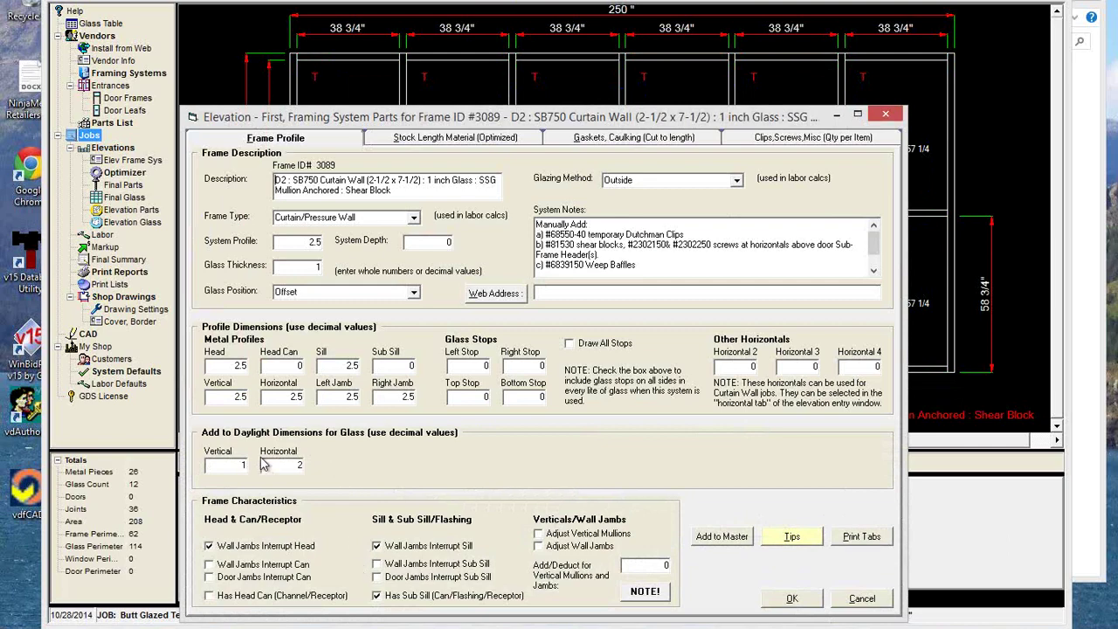
{"action": "left_click_drag", "start_coordinate": [434, 109], "coordinate": [517, 185]}
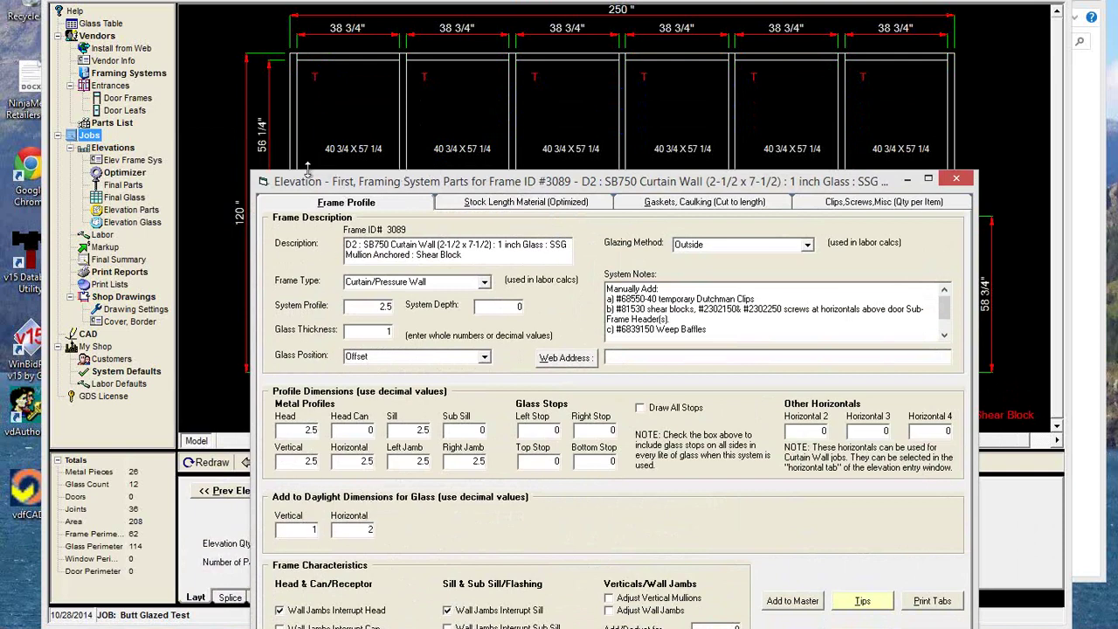
{"action": "mouse_move", "coordinate": [329, 186]}
{"action": "left_mouse_down"}
{"action": "mouse_move", "coordinate": [330, 462]}
{"action": "mouse_move", "coordinate": [331, 361]}
{"action": "left_mouse_up"}
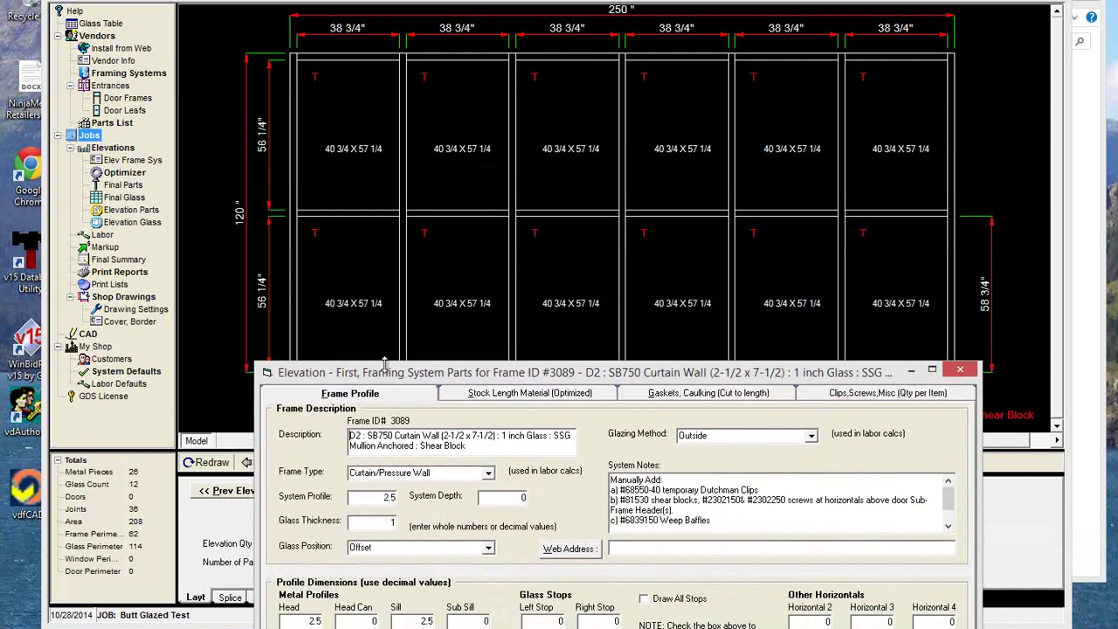
{"action": "mouse_move", "coordinate": [395, 374]}
{"action": "left_mouse_down"}
{"action": "mouse_move", "coordinate": [393, 186]}
{"action": "mouse_move", "coordinate": [393, 380]}
{"action": "mouse_move", "coordinate": [382, 388]}
{"action": "left_mouse_up"}
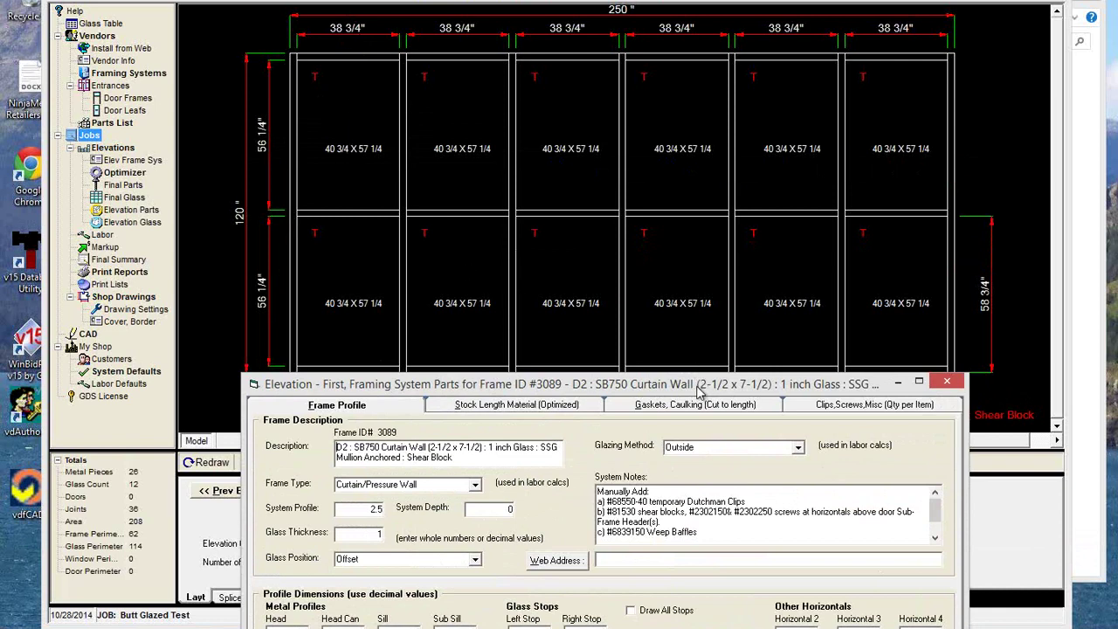
{"action": "left_click_drag", "start_coordinate": [877, 390], "coordinate": [845, 116]}
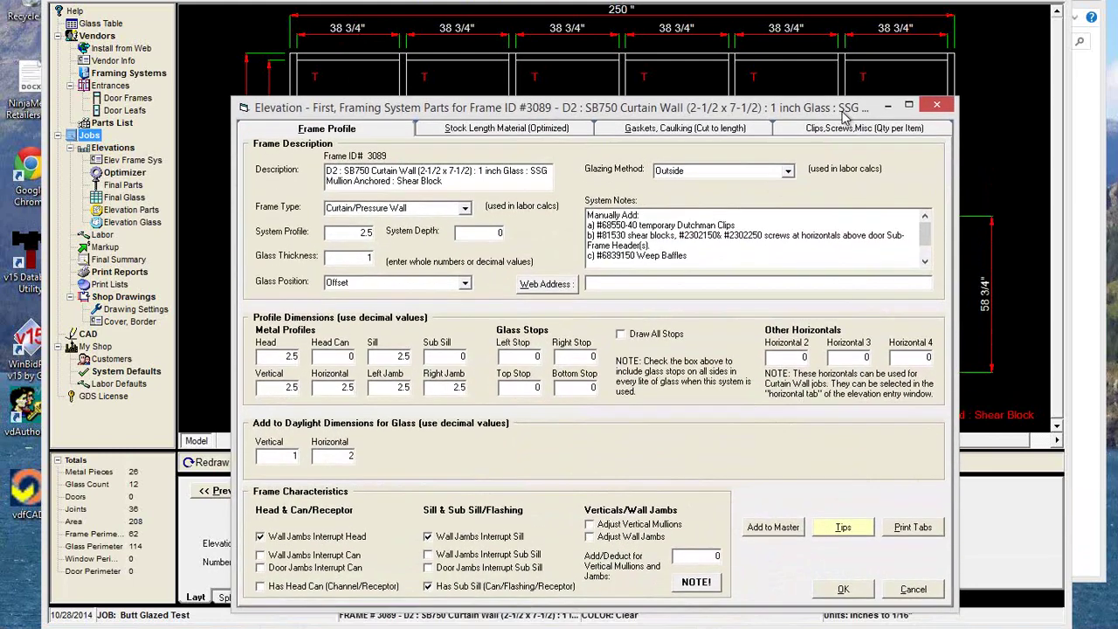
{"action": "left_click", "coordinate": [863, 590]}
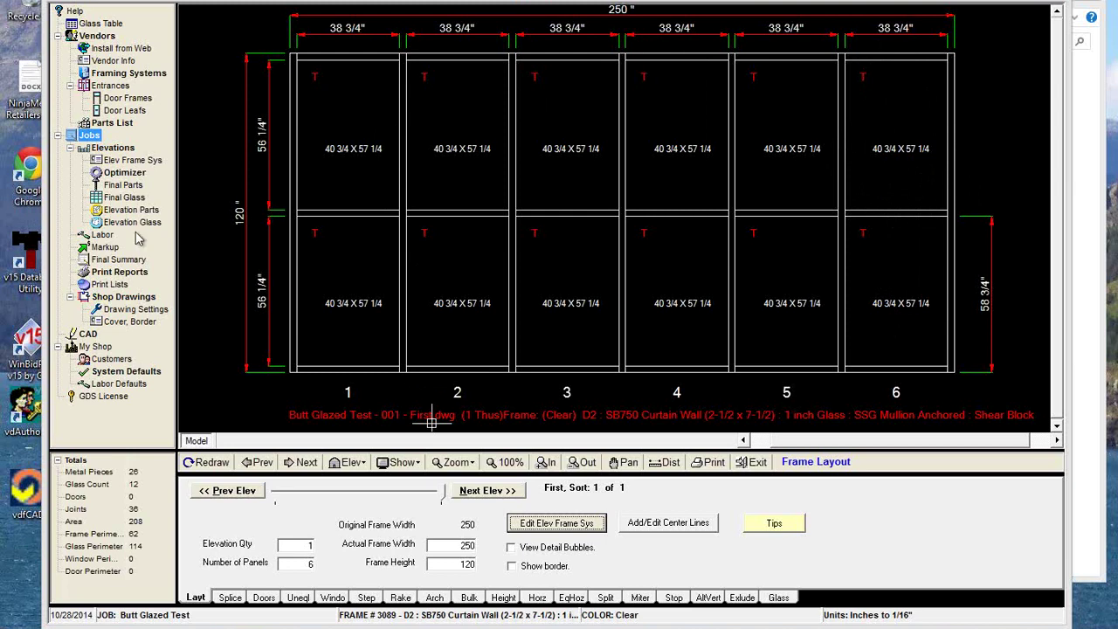
Step: Check the glass sizes in the job glass information and in the final glass order list, closing both
{"action": "left_click", "coordinate": [90, 137]}
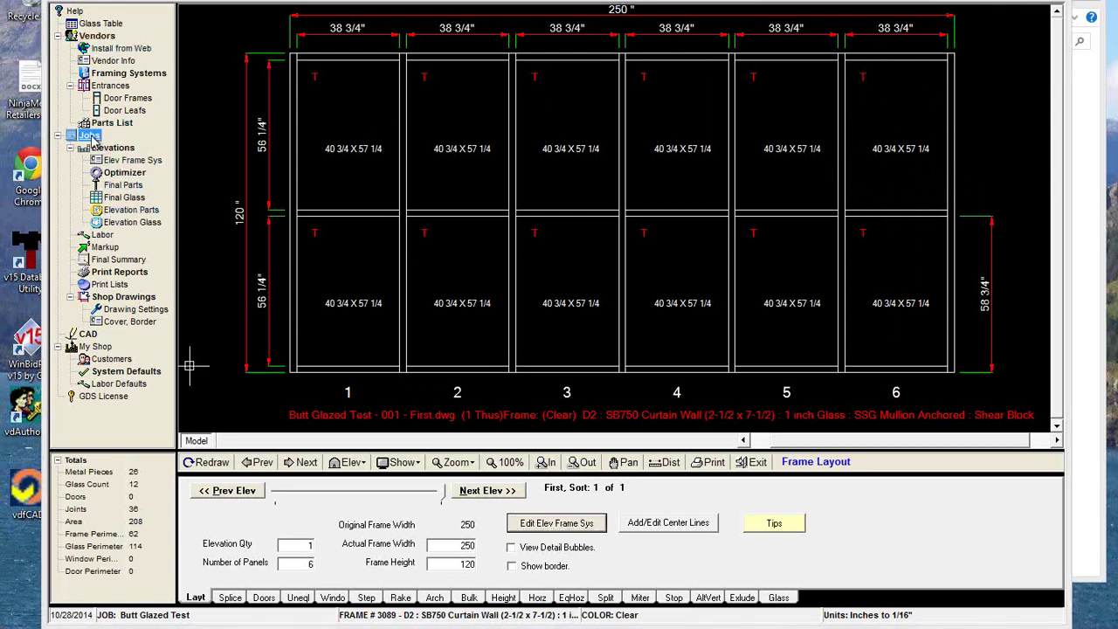
{"action": "left_click", "coordinate": [548, 136]}
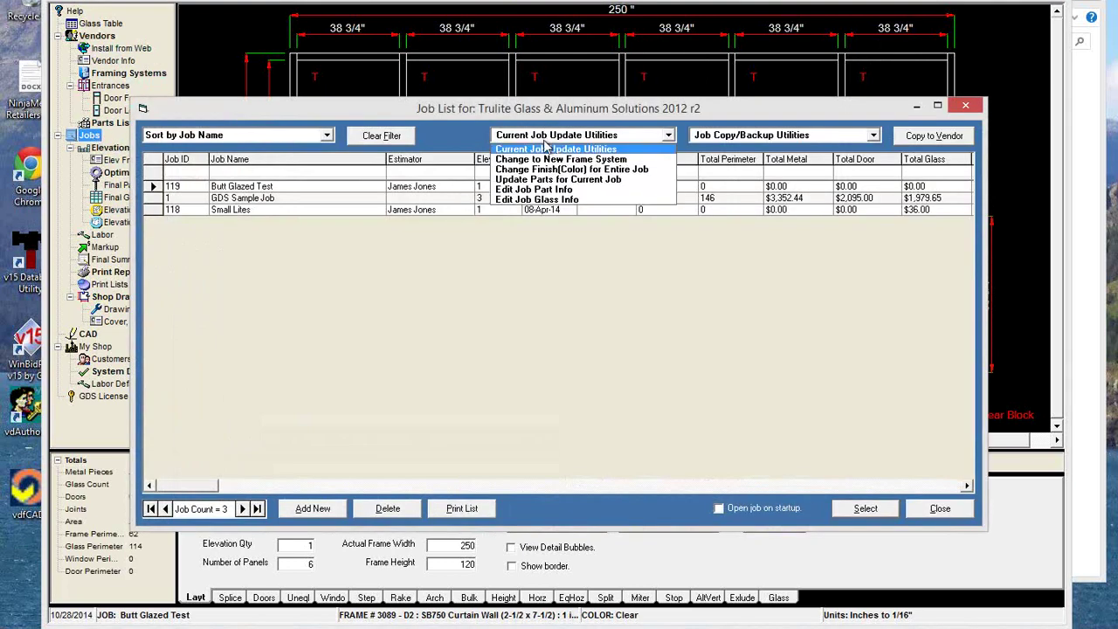
{"action": "left_click", "coordinate": [550, 200]}
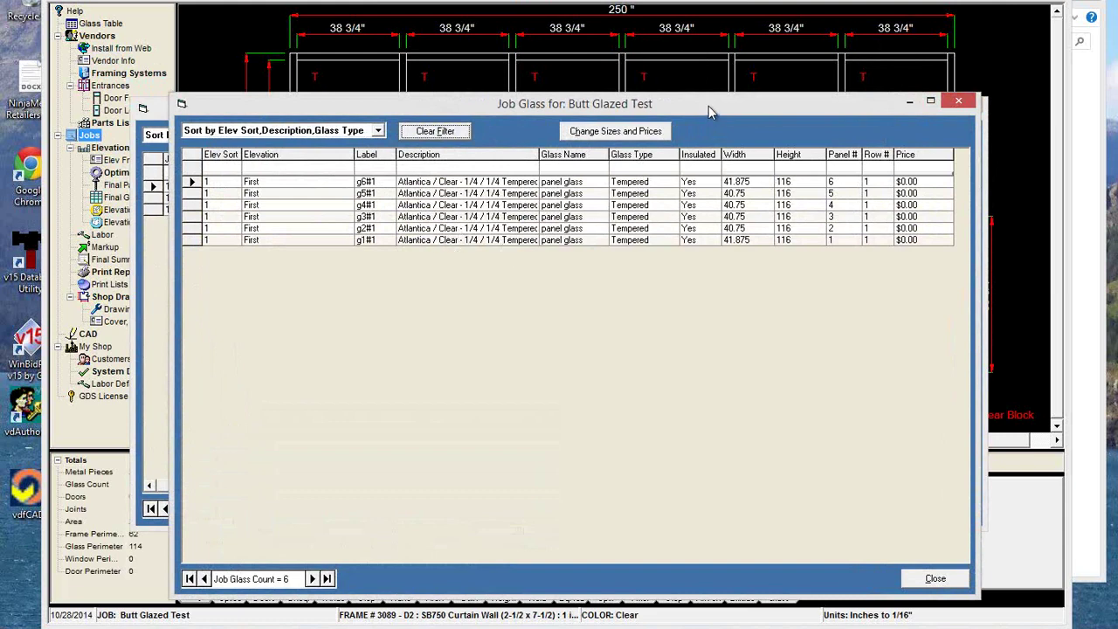
{"action": "left_click_drag", "start_coordinate": [708, 104], "coordinate": [708, 69]}
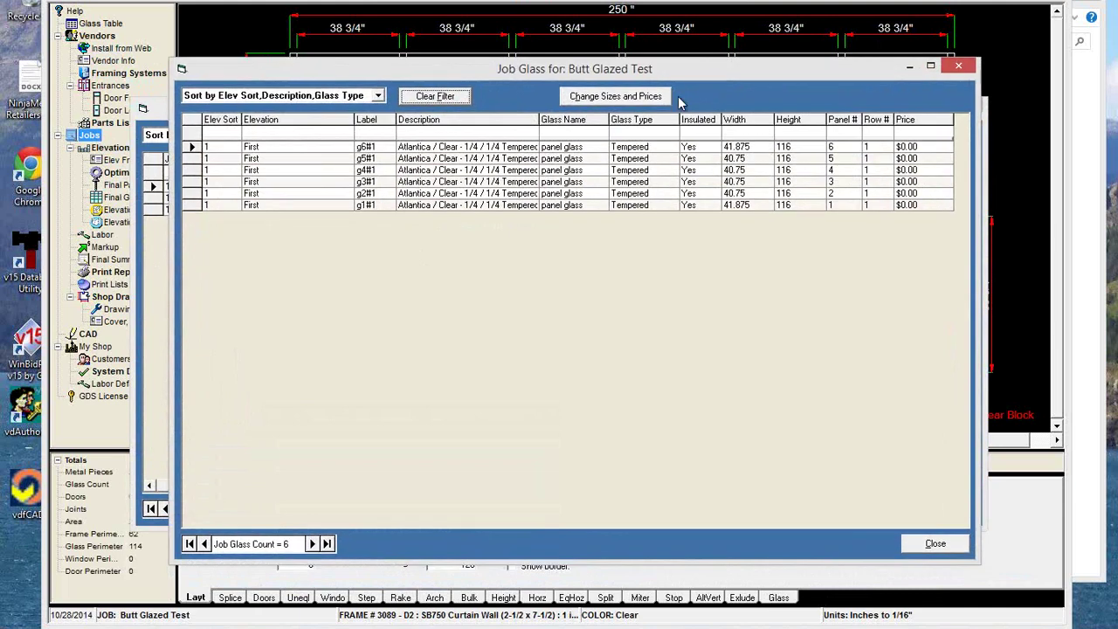
{"action": "left_click", "coordinate": [950, 543]}
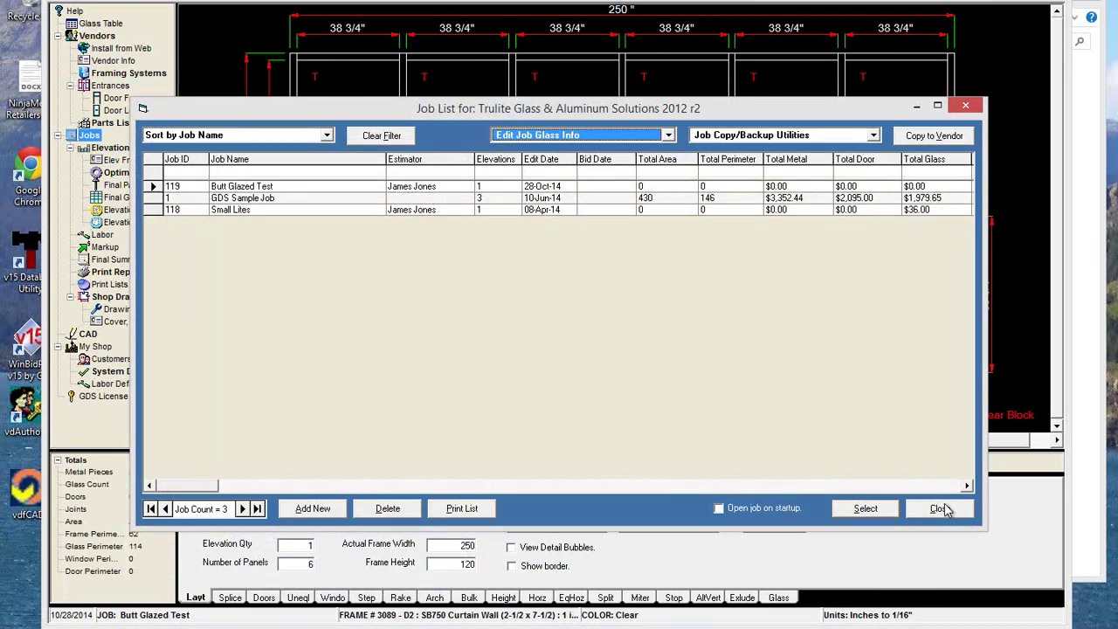
{"action": "left_click", "coordinate": [940, 508]}
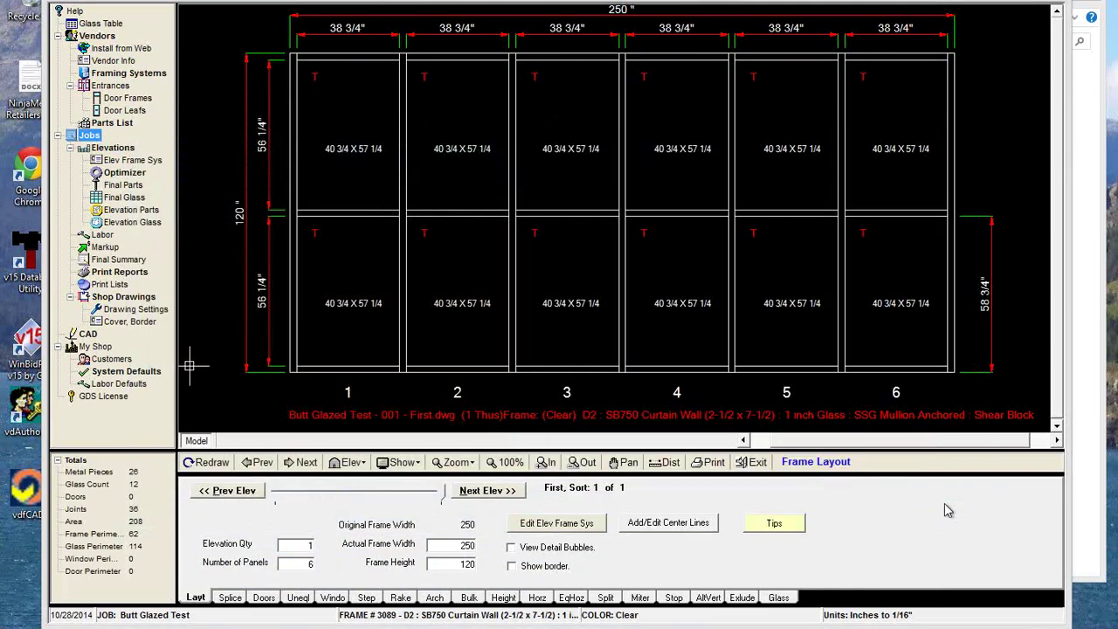
{"action": "left_click", "coordinate": [131, 198]}
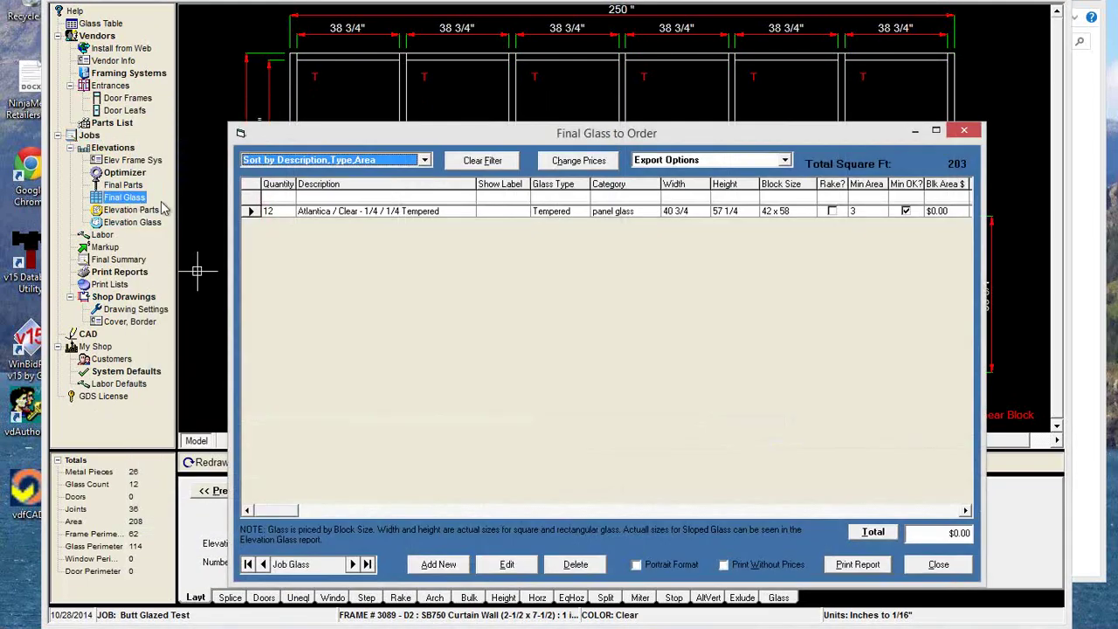
{"action": "left_click", "coordinate": [938, 564]}
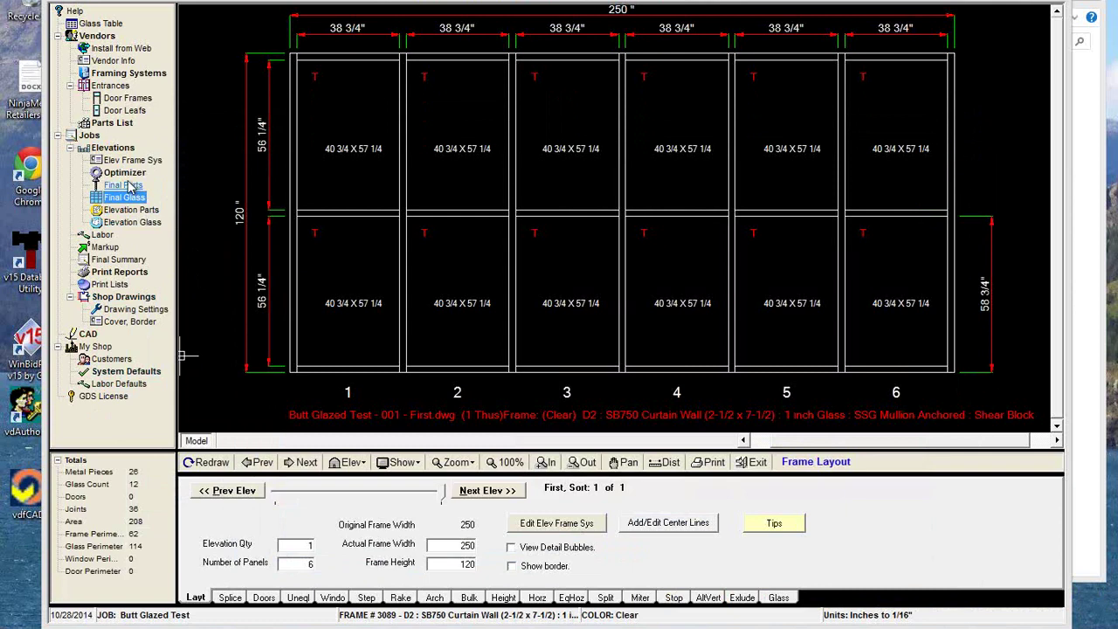
Step: Open the glass information of the Butt Glazed Test job for editing
{"action": "left_click", "coordinate": [89, 136]}
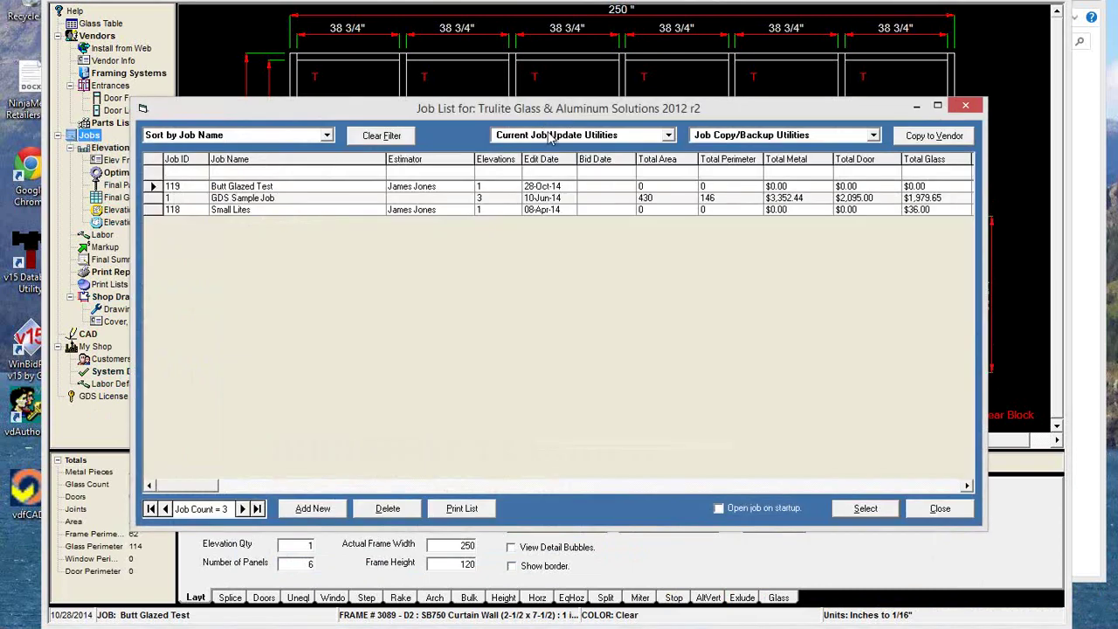
{"action": "left_click", "coordinate": [550, 135]}
{"action": "left_click", "coordinate": [556, 202]}
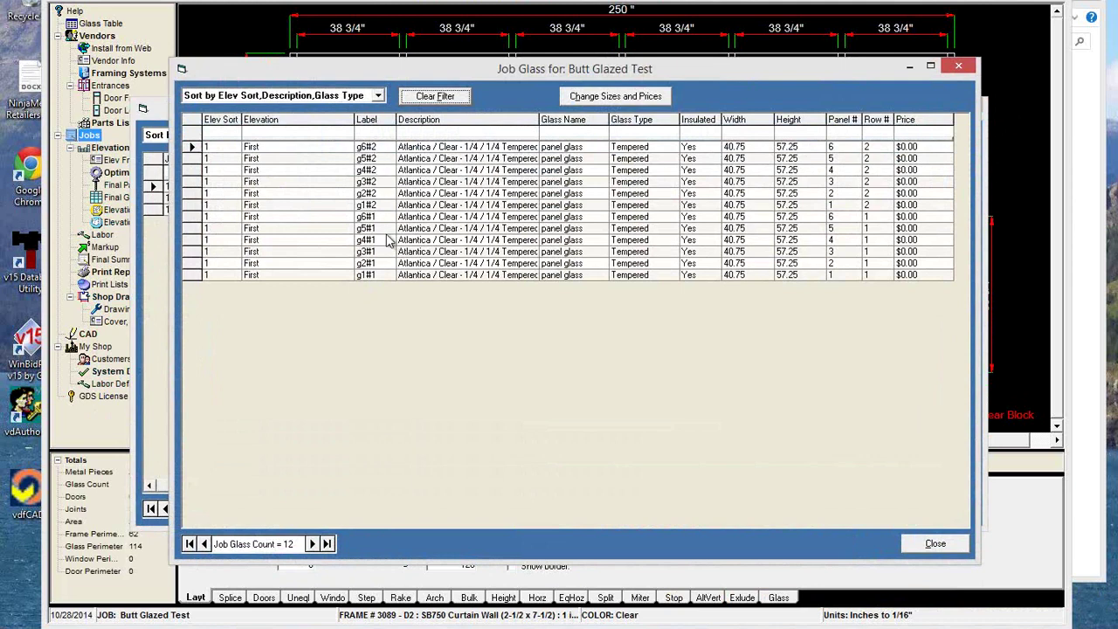
{"action": "left_click", "coordinate": [386, 132]}
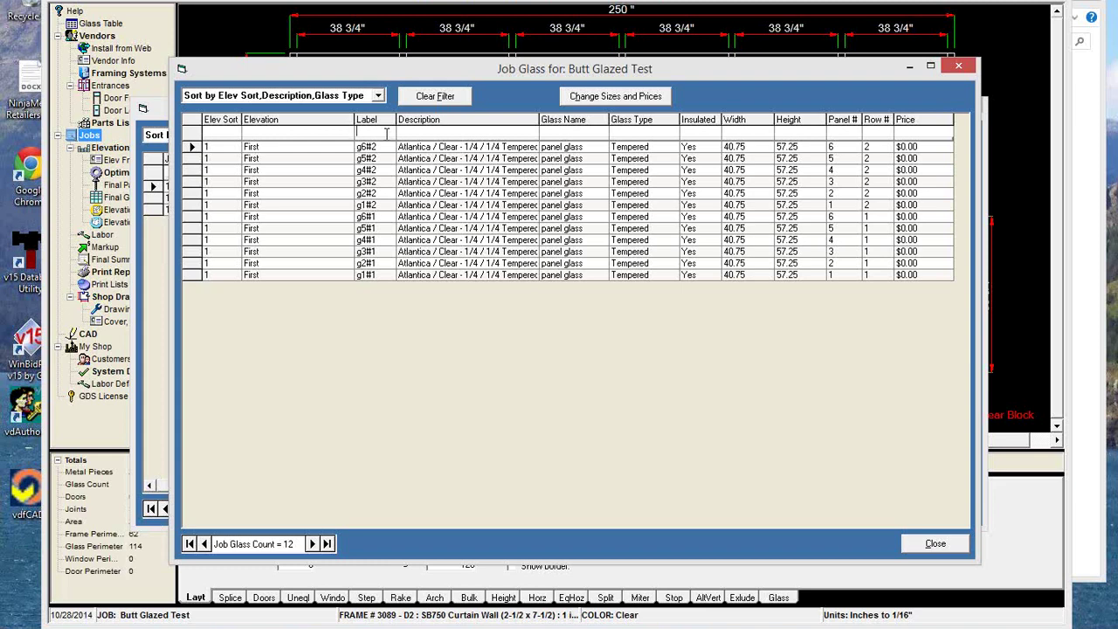
{"action": "type", "text": "#1"}
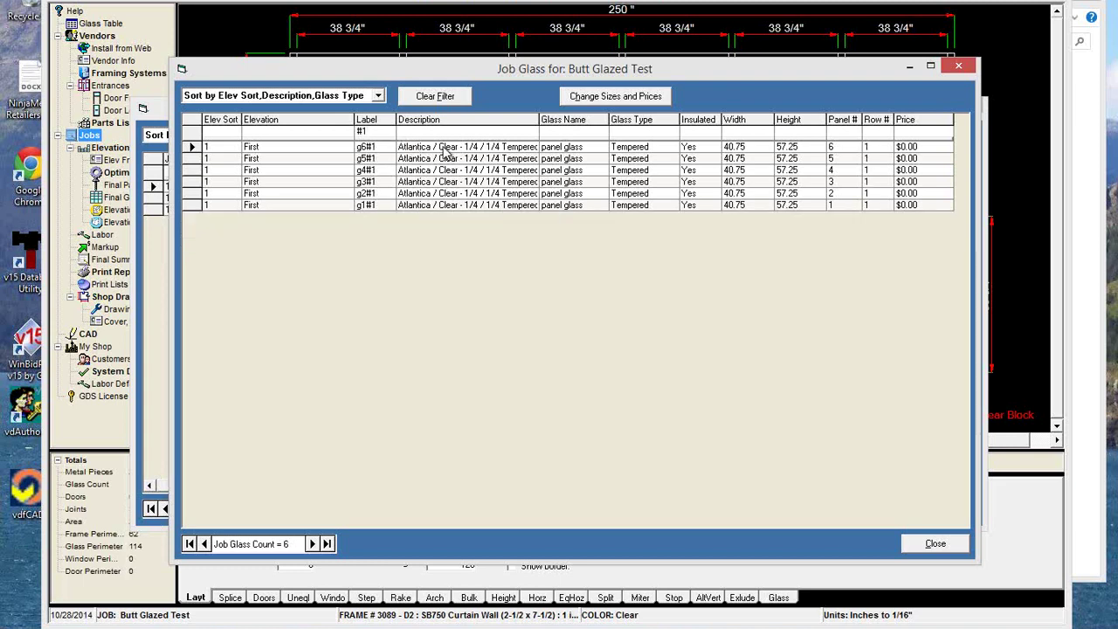
{"action": "key", "text": "BackSpace"}
{"action": "key", "text": "BackSpace"}
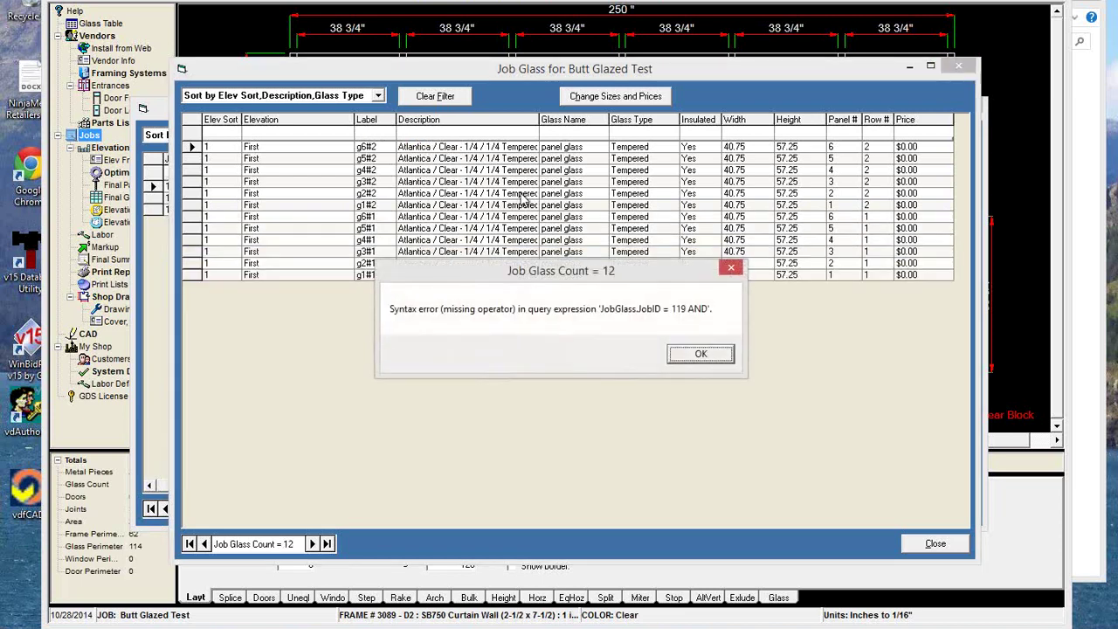
{"action": "left_click", "coordinate": [705, 358]}
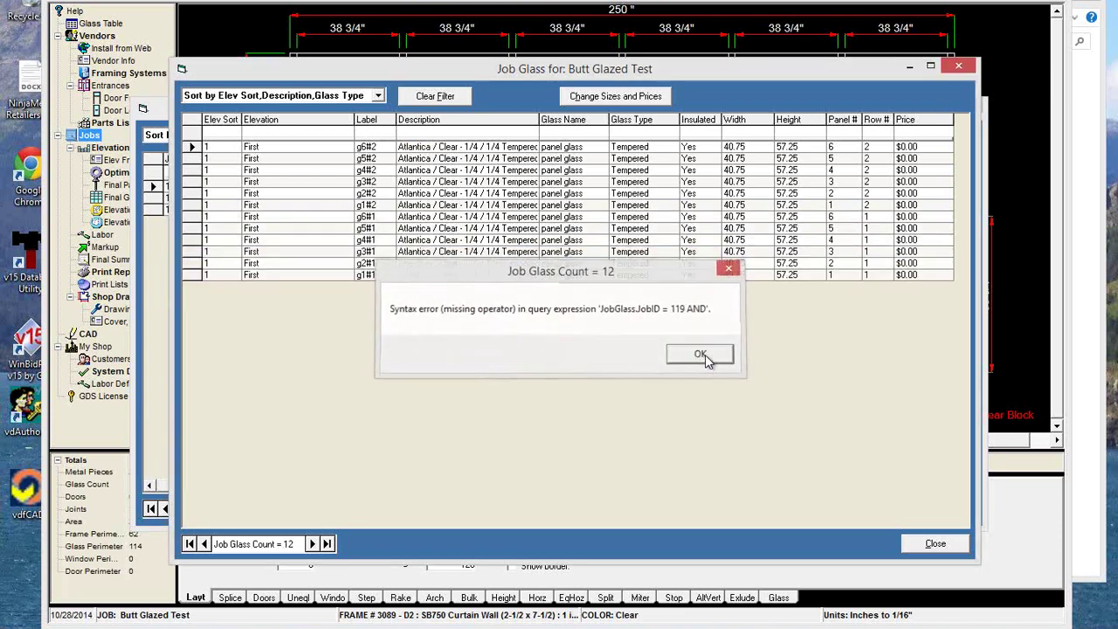
{"action": "left_click", "coordinate": [579, 358]}
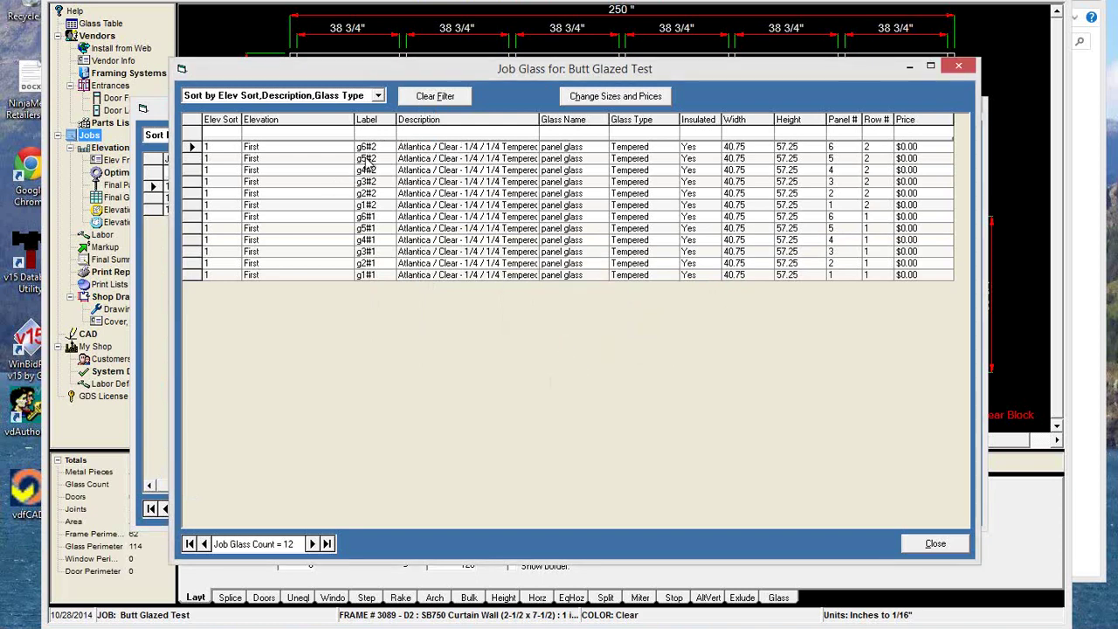
Step: Filter the job glass list to label g1 and deduct 0.5 from the width of the panel 1 glass
{"action": "left_click", "coordinate": [366, 132]}
{"action": "type", "text": "g1"}
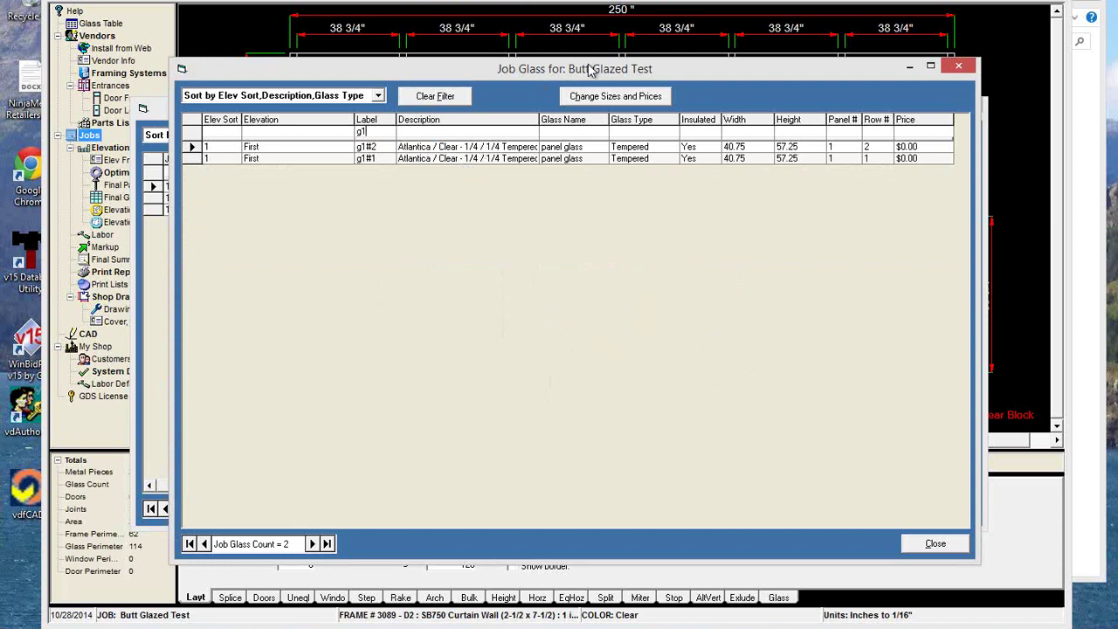
{"action": "left_click", "coordinate": [615, 102]}
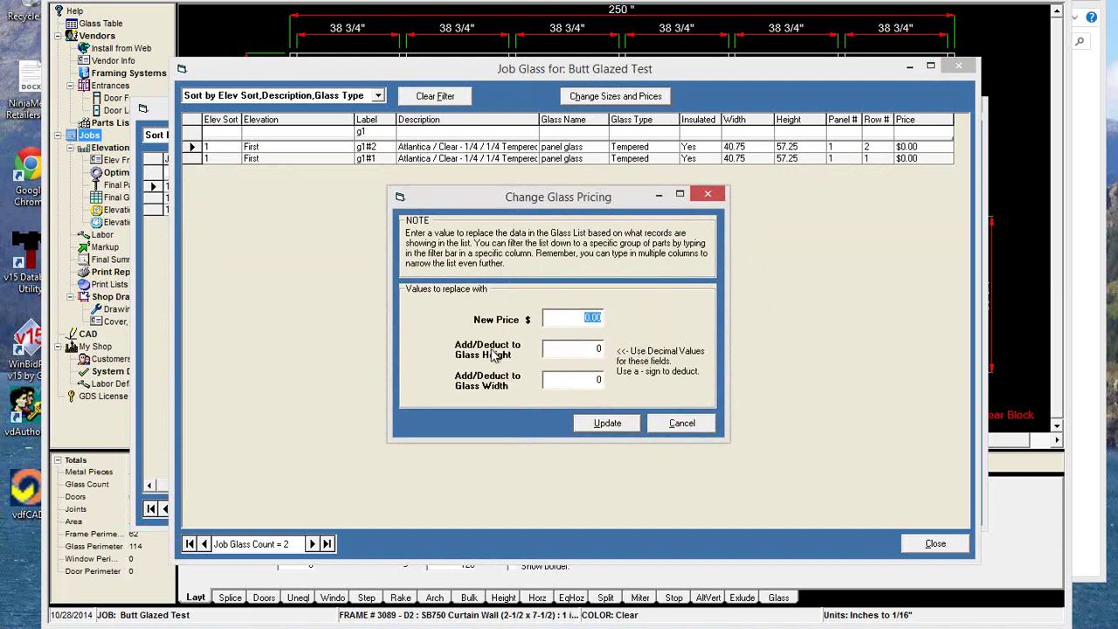
{"action": "left_click", "coordinate": [593, 379]}
{"action": "type", "text": "-5."}
{"action": "key", "text": "BackSpace"}
{"action": "key", "text": "BackSpace"}
{"action": "key", "text": "BackSpace"}
{"action": "type", "text": "-5.05"}
{"action": "key", "text": "BackSpace"}
{"action": "key", "text": "BackSpace"}
{"action": "type", "text": "5"}
{"action": "key", "text": "BackSpace"}
{"action": "key", "text": "BackSpace"}
{"action": "type", "text": "0"}
{"action": "key", "text": "BackSpace"}
{"action": "type", "text": "-"}
{"action": "double_click", "coordinate": [594, 380]}
{"action": "type", "text": "0.5"}
{"action": "left_click", "coordinate": [584, 380]}
{"action": "type", "text": "-"}
{"action": "left_click_drag", "start_coordinate": [580, 379], "coordinate": [602, 380]}
{"action": "type", "text": "0"}
{"action": "key", "text": "BackSpace"}
{"action": "key", "text": "BackSpace"}
{"action": "left_click", "coordinate": [609, 426]}
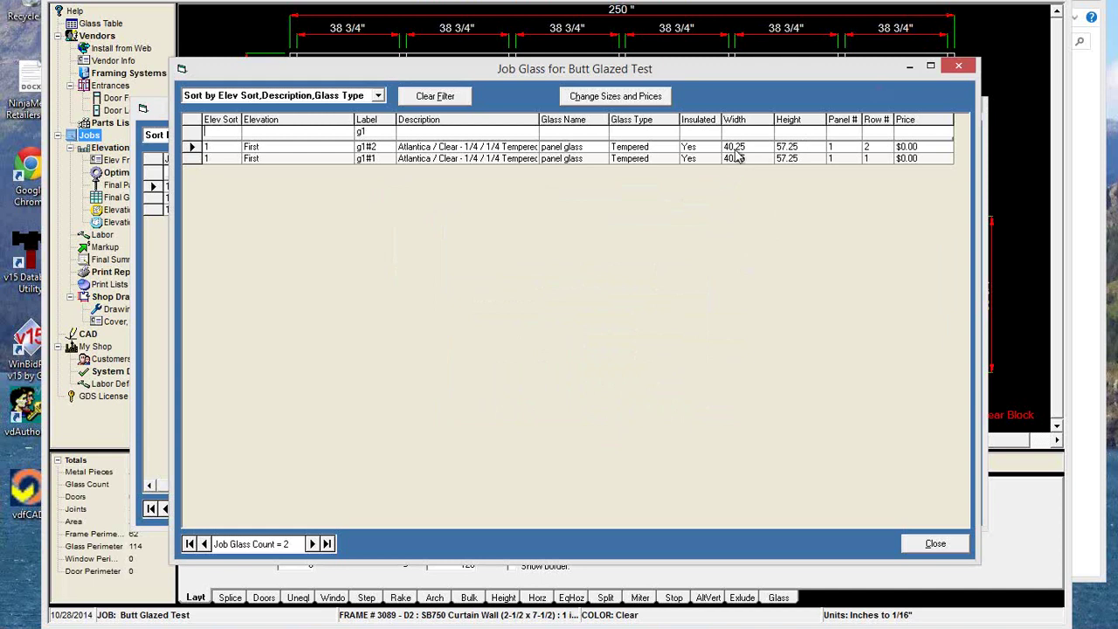
Step: Filter the job glass list to label g6 and deduct 0.5 from the width of the panel 6 glass
{"action": "left_click", "coordinate": [373, 131]}
{"action": "key", "text": "Tab"}
{"action": "left_click", "coordinate": [373, 132]}
{"action": "type", "text": "6"}
{"action": "left_click", "coordinate": [627, 101]}
{"action": "left_click", "coordinate": [594, 376]}
{"action": "type", "text": "0.5"}
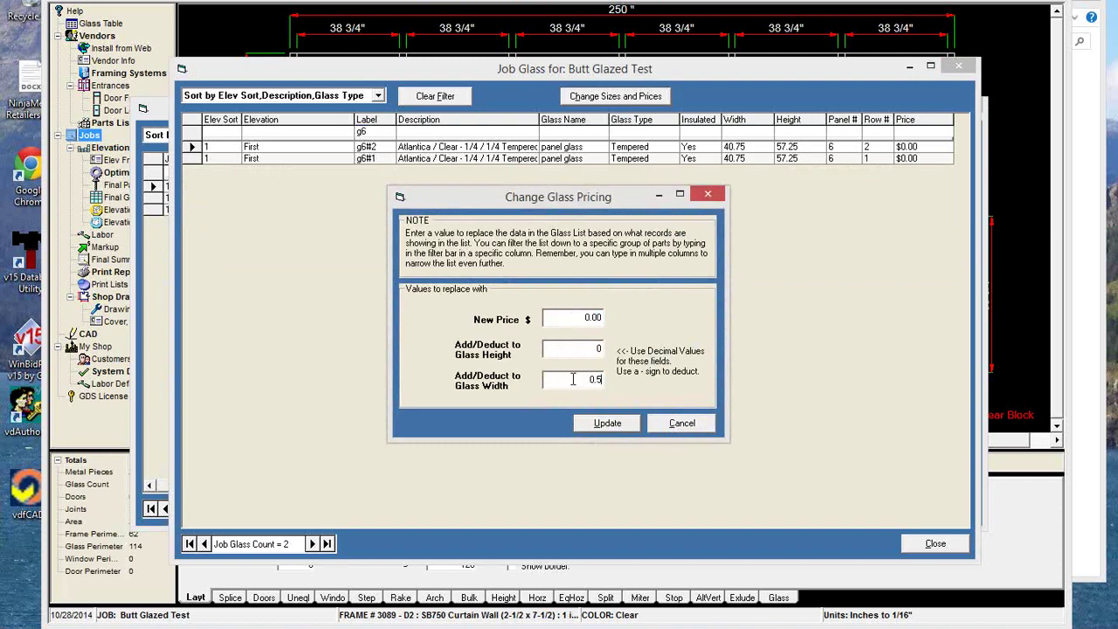
{"action": "left_click", "coordinate": [607, 422]}
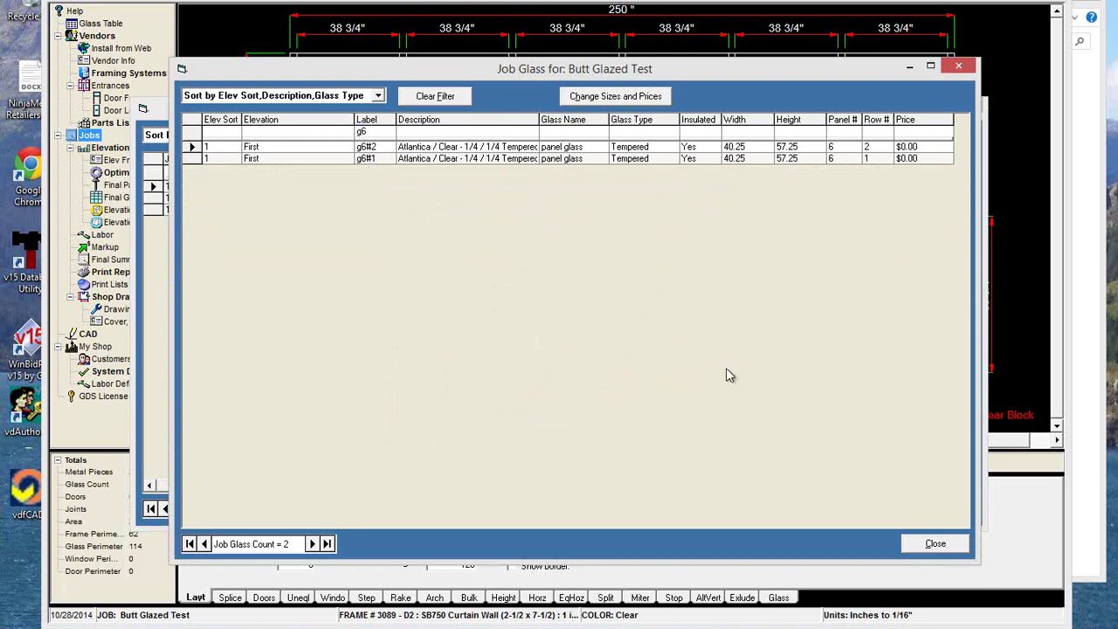
Step: Clear the glass list filter to review all widths, close the lists, and redraw the elevation
{"action": "left_click", "coordinate": [440, 101]}
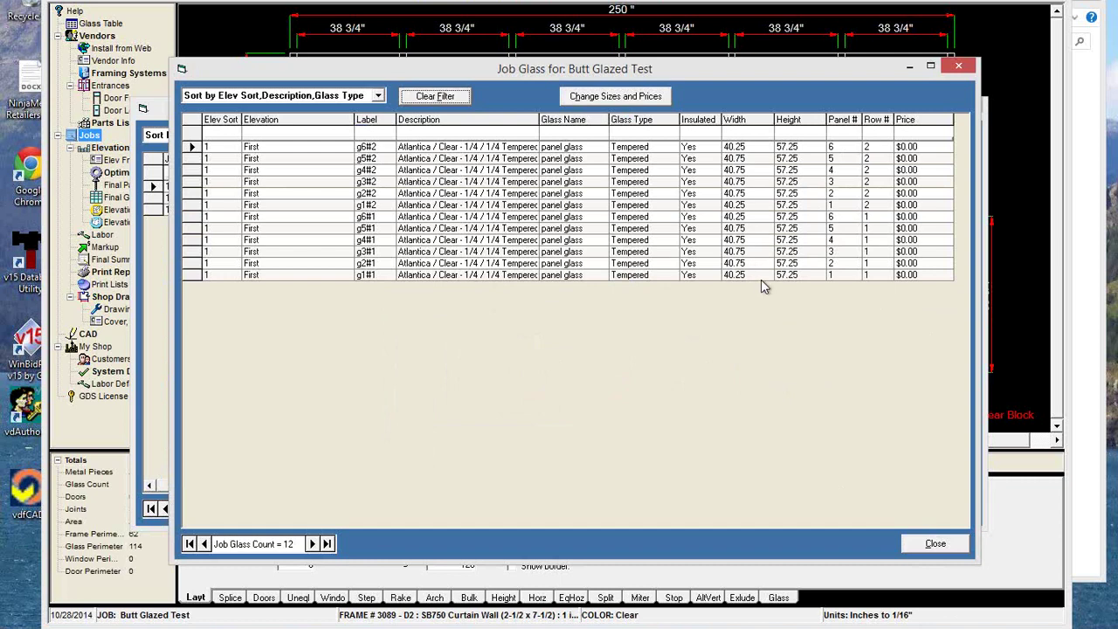
{"action": "left_click", "coordinate": [741, 206]}
{"action": "left_click", "coordinate": [740, 207]}
{"action": "left_click", "coordinate": [741, 218]}
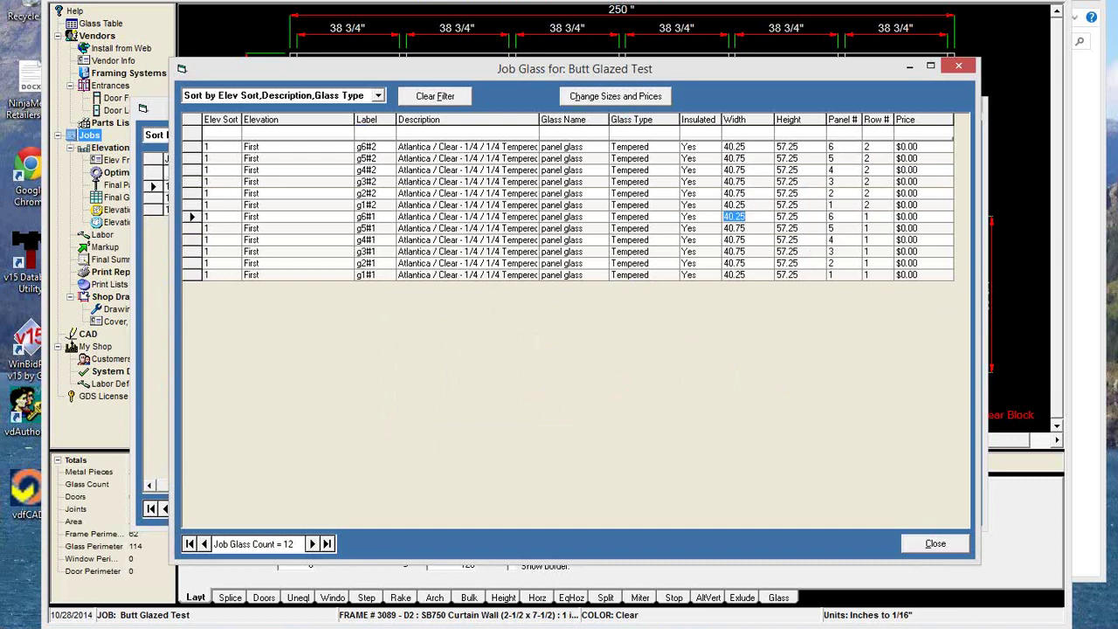
{"action": "left_click", "coordinate": [940, 544]}
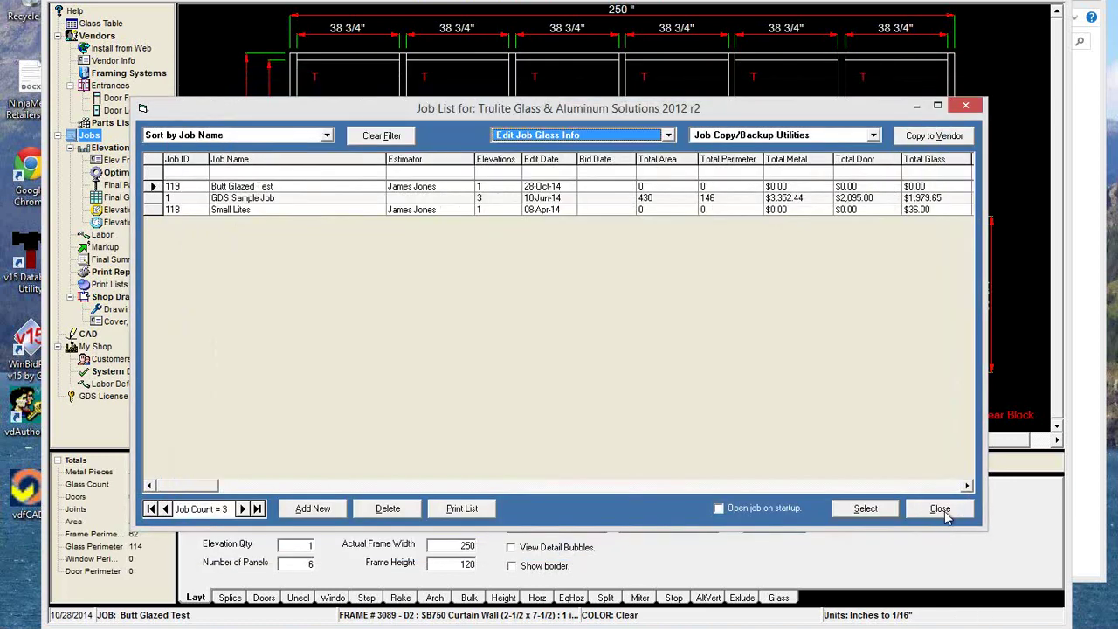
{"action": "left_click", "coordinate": [944, 510]}
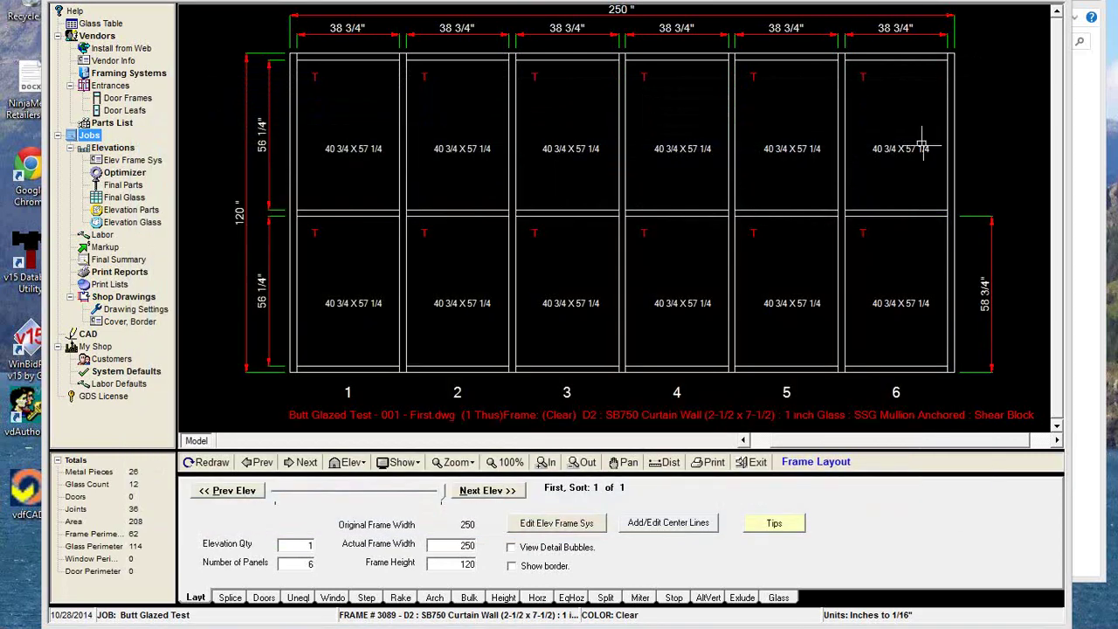
{"action": "left_click", "coordinate": [207, 463]}
Step: View the glass table and the glass widths of the Butt Glazed Test job, closing each list
{"action": "left_click", "coordinate": [92, 23]}
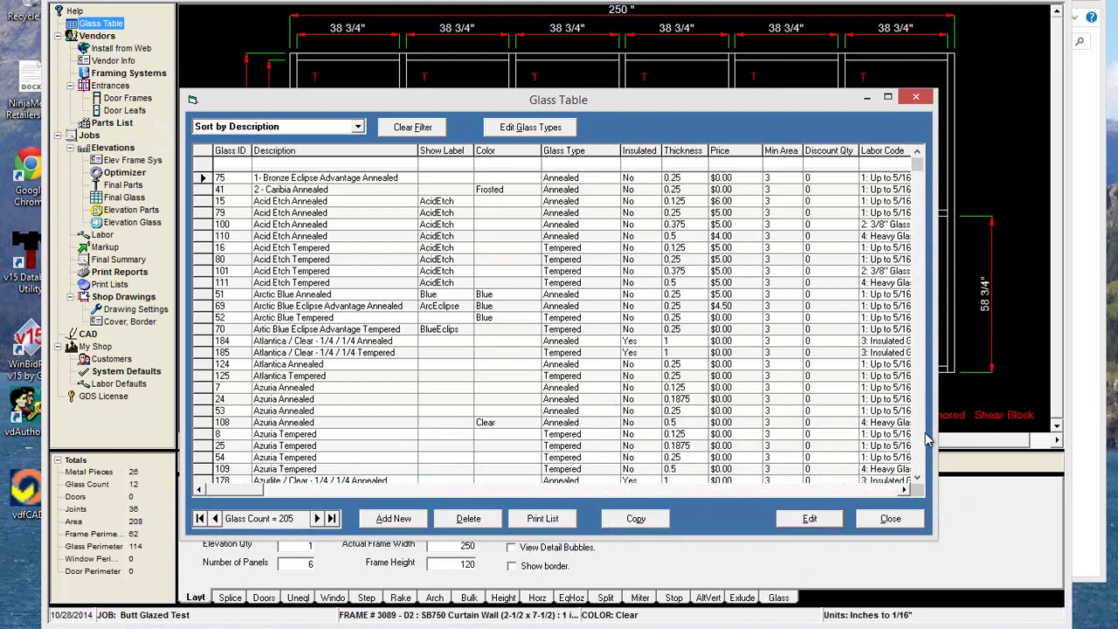
{"action": "left_click", "coordinate": [890, 518]}
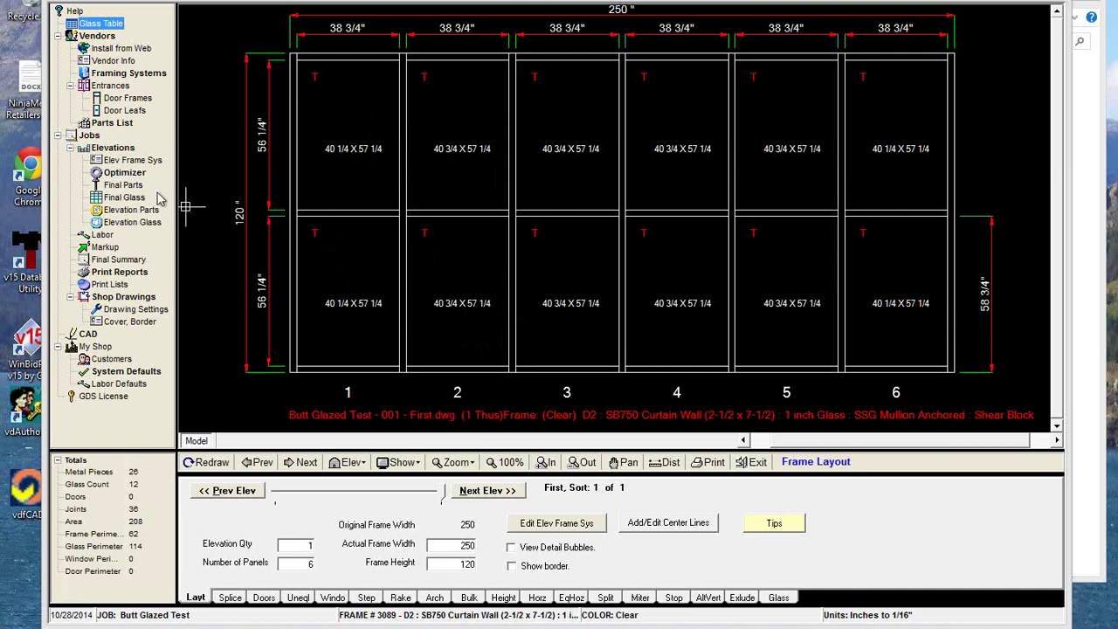
{"action": "left_click", "coordinate": [89, 136]}
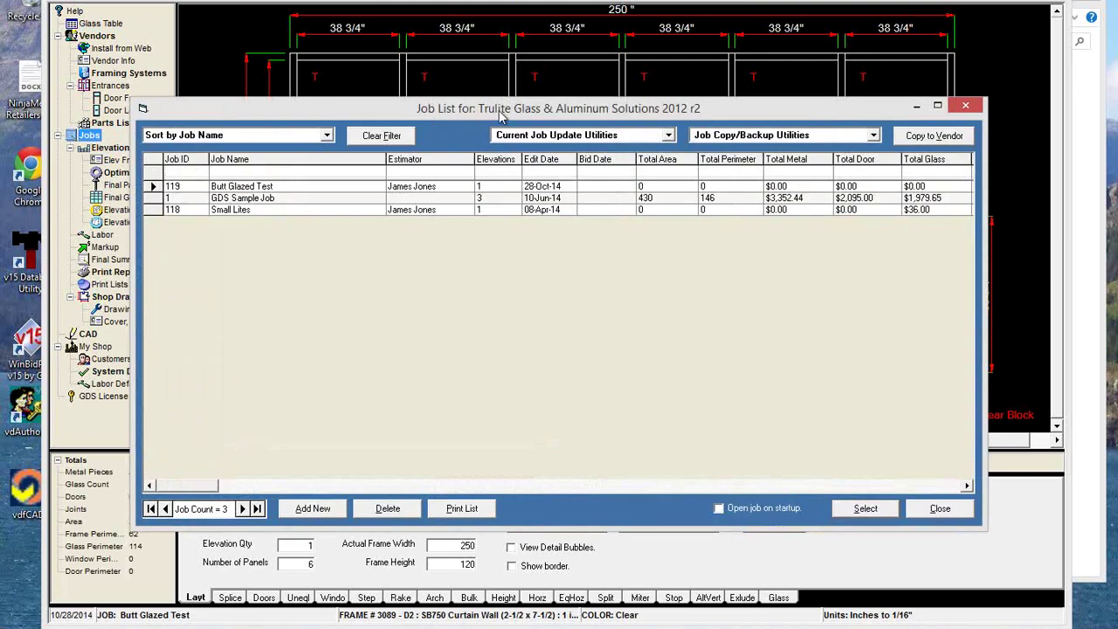
{"action": "left_click", "coordinate": [528, 137]}
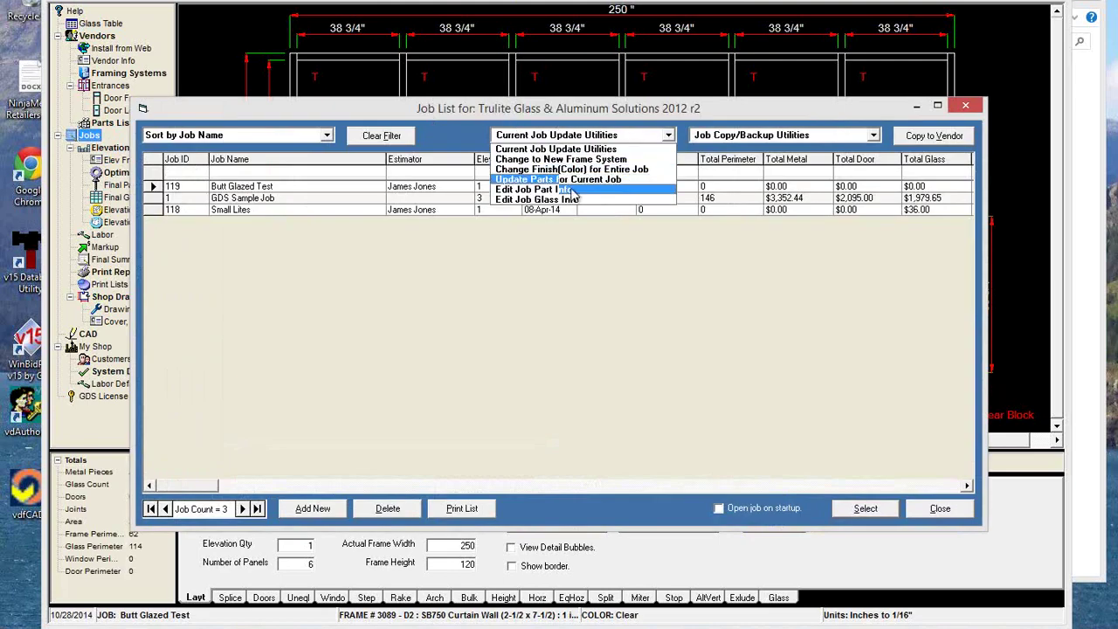
{"action": "left_click", "coordinate": [572, 203]}
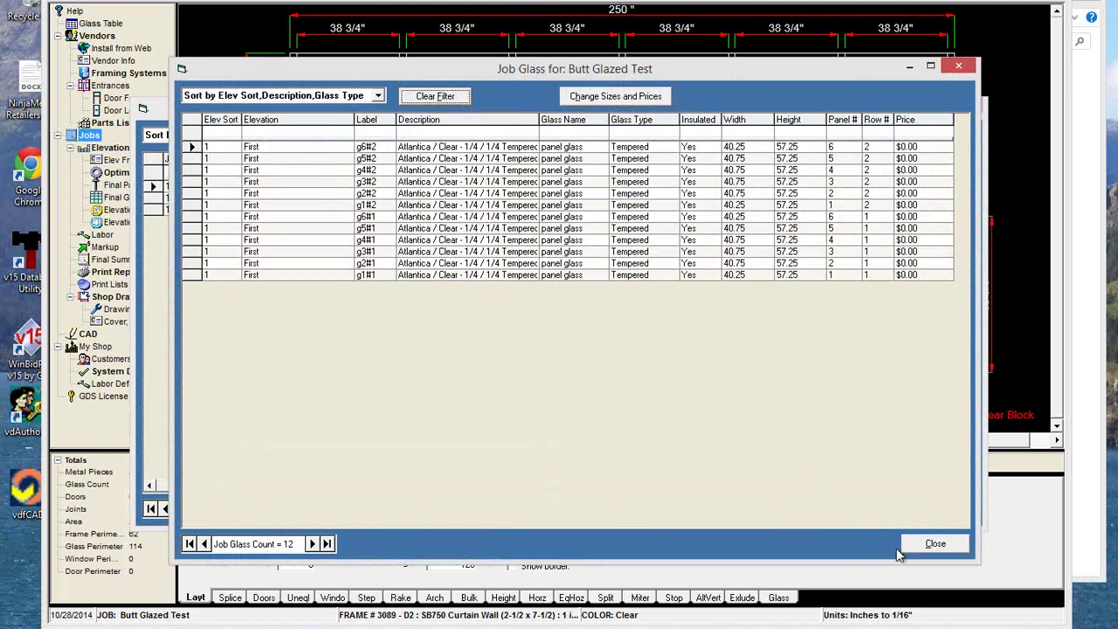
{"action": "left_click", "coordinate": [930, 546]}
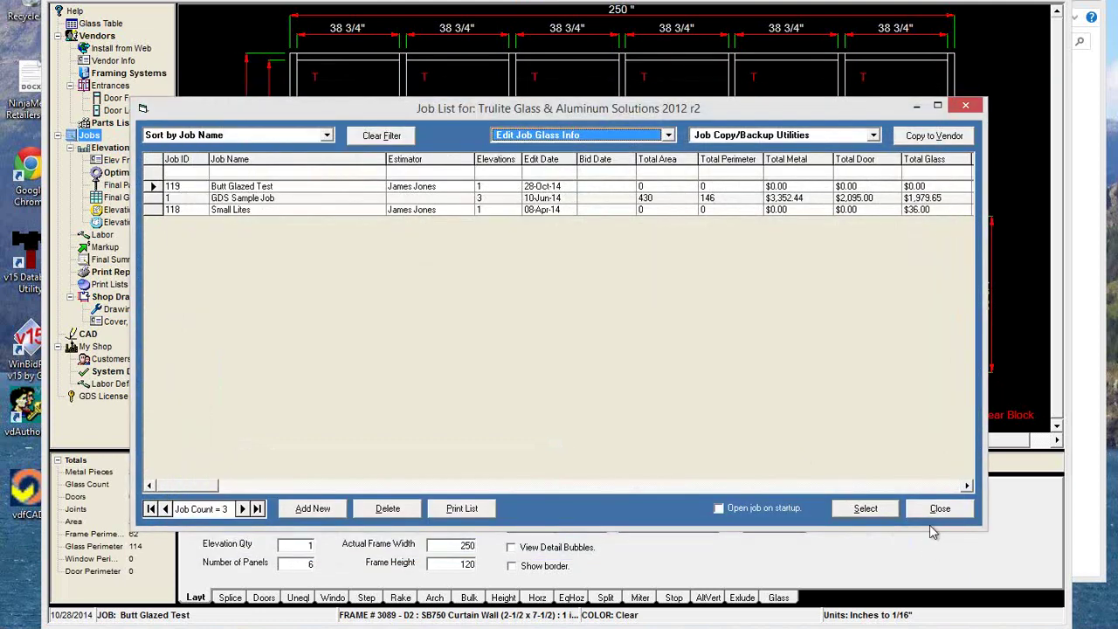
{"action": "left_click", "coordinate": [940, 509]}
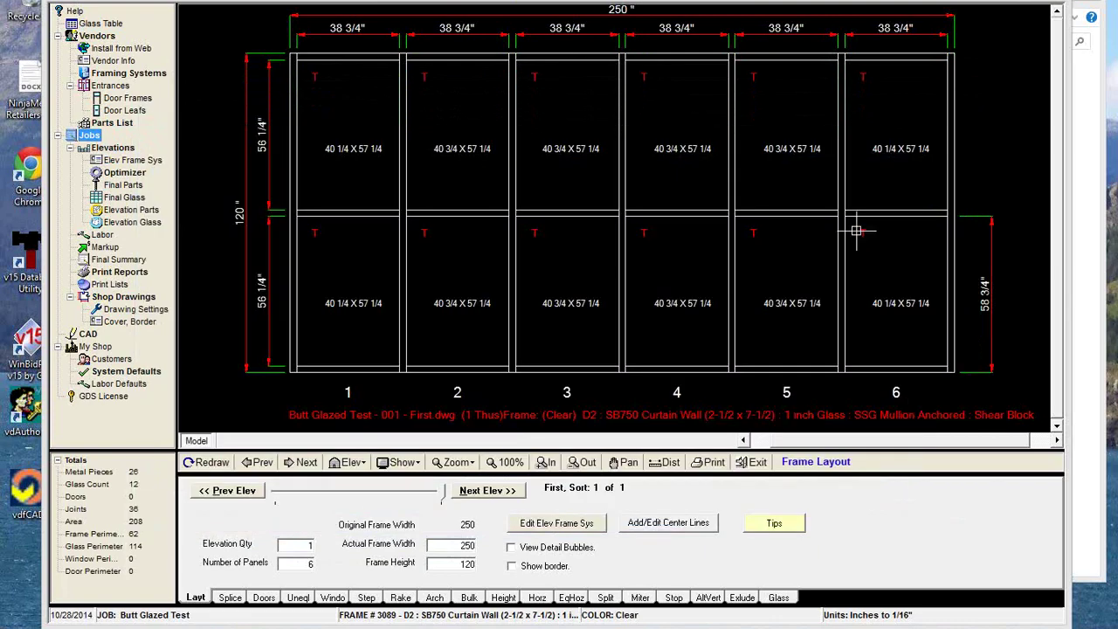
Step: Delete the glass of panel 5 in the bottom row, applying the deletion by lite
{"action": "left_click", "coordinate": [779, 598]}
{"action": "left_click", "coordinate": [206, 534]}
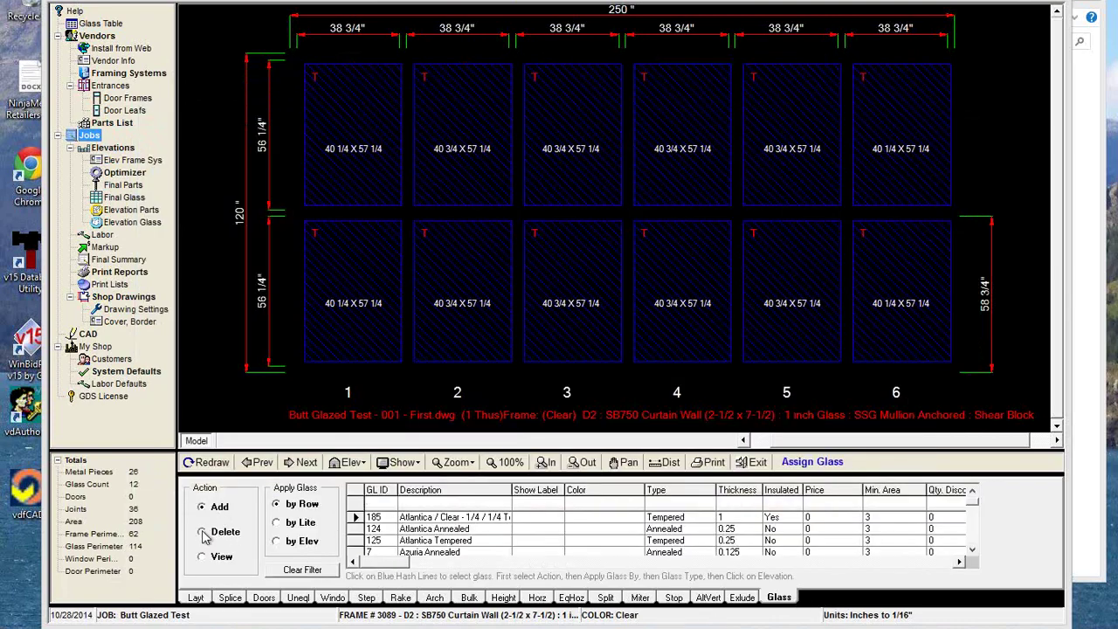
{"action": "left_click", "coordinate": [277, 522]}
{"action": "left_click", "coordinate": [800, 306]}
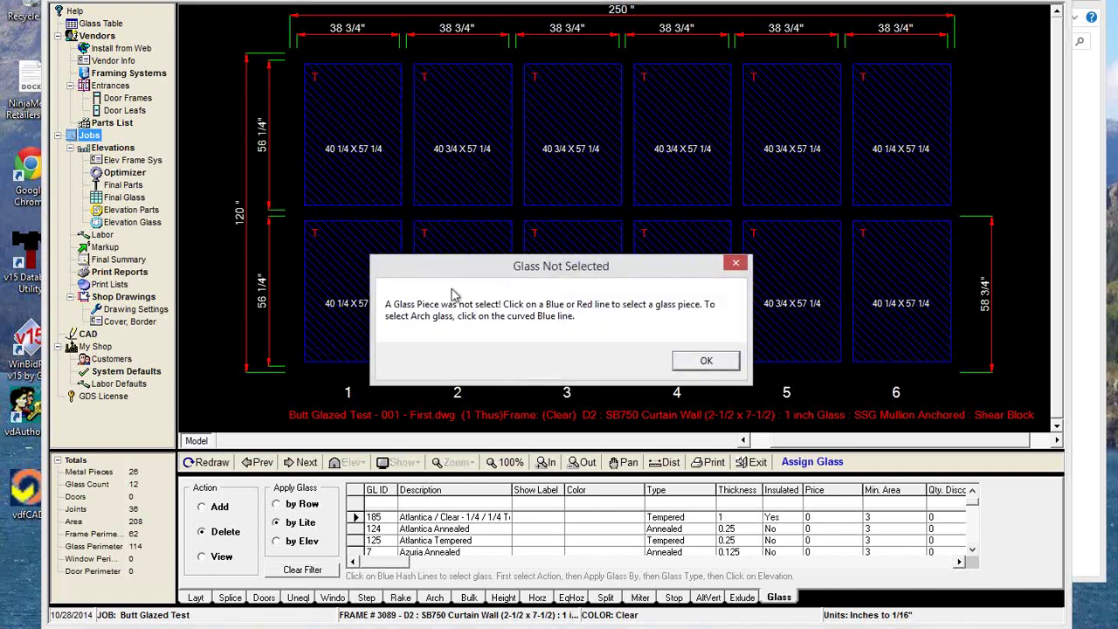
{"action": "left_click", "coordinate": [704, 360]}
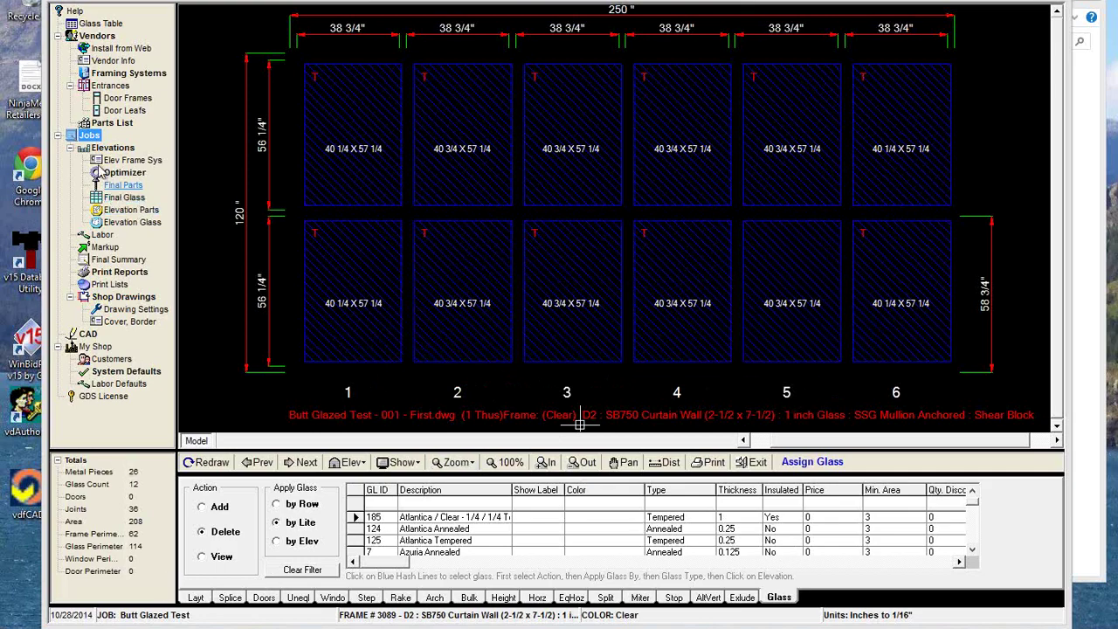
Step: Refresh the job glass list by clearing its filter, close the lists, and redraw the elevation
{"action": "left_click", "coordinate": [89, 136]}
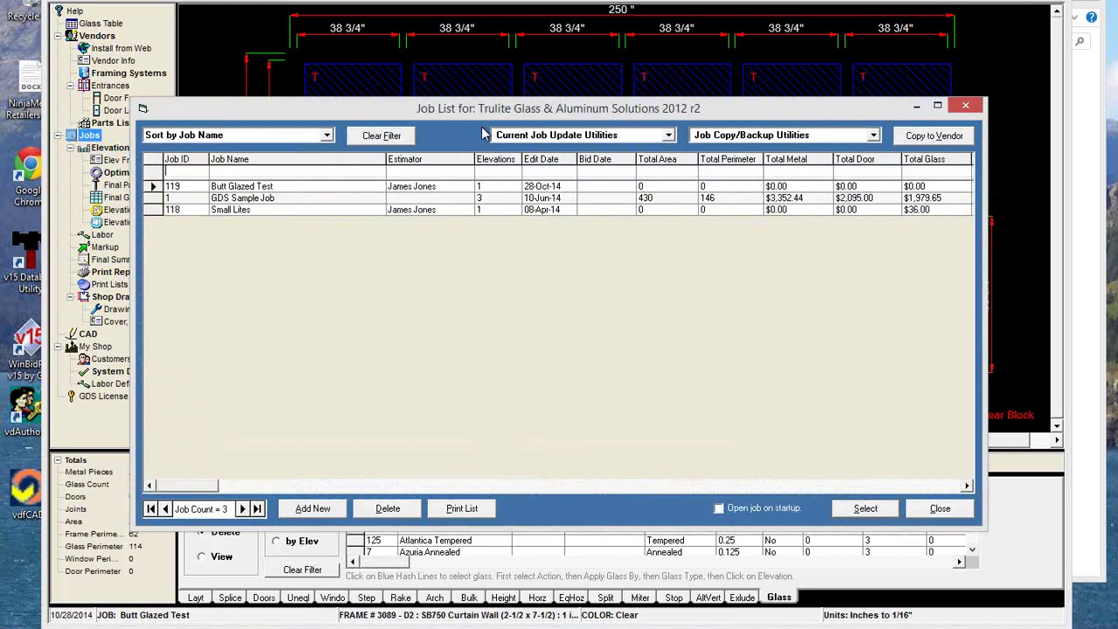
{"action": "left_click", "coordinate": [554, 140]}
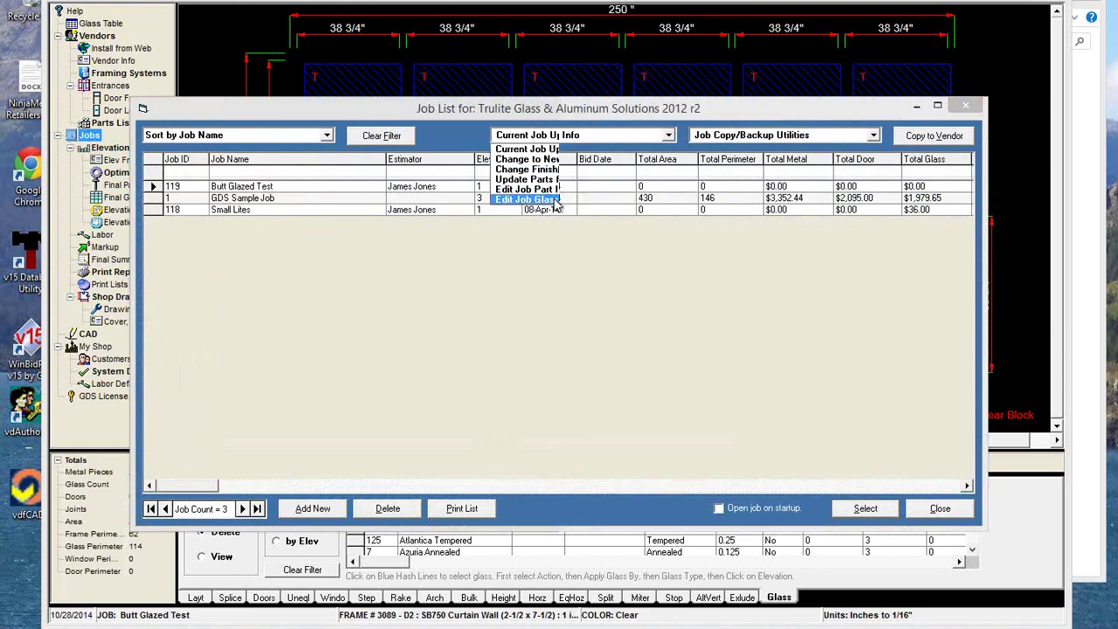
{"action": "left_click", "coordinate": [527, 200]}
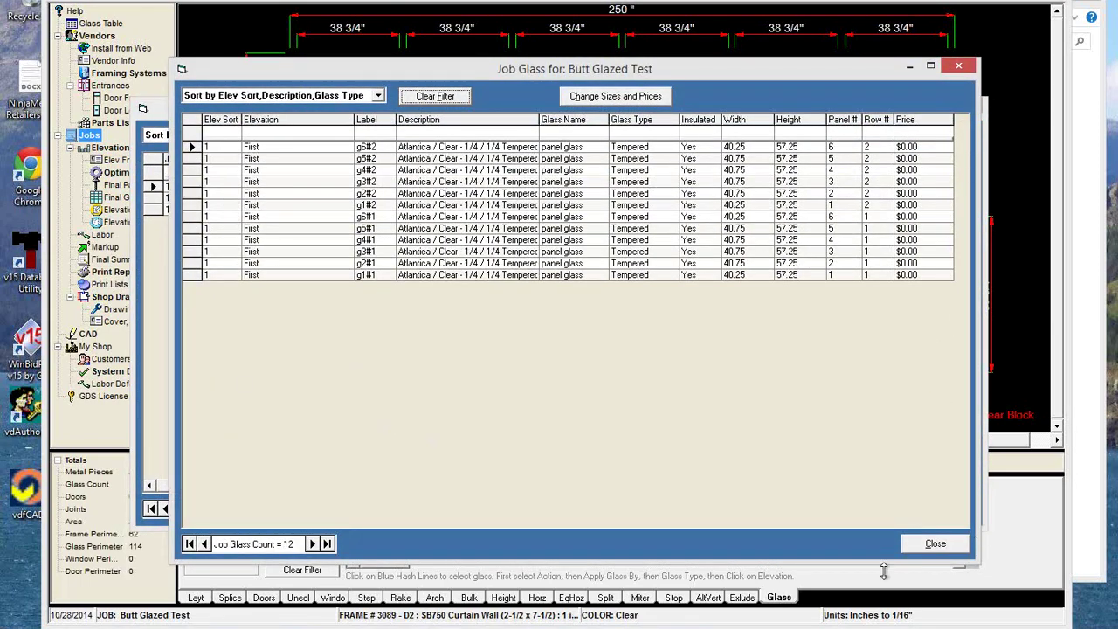
{"action": "left_click", "coordinate": [434, 98]}
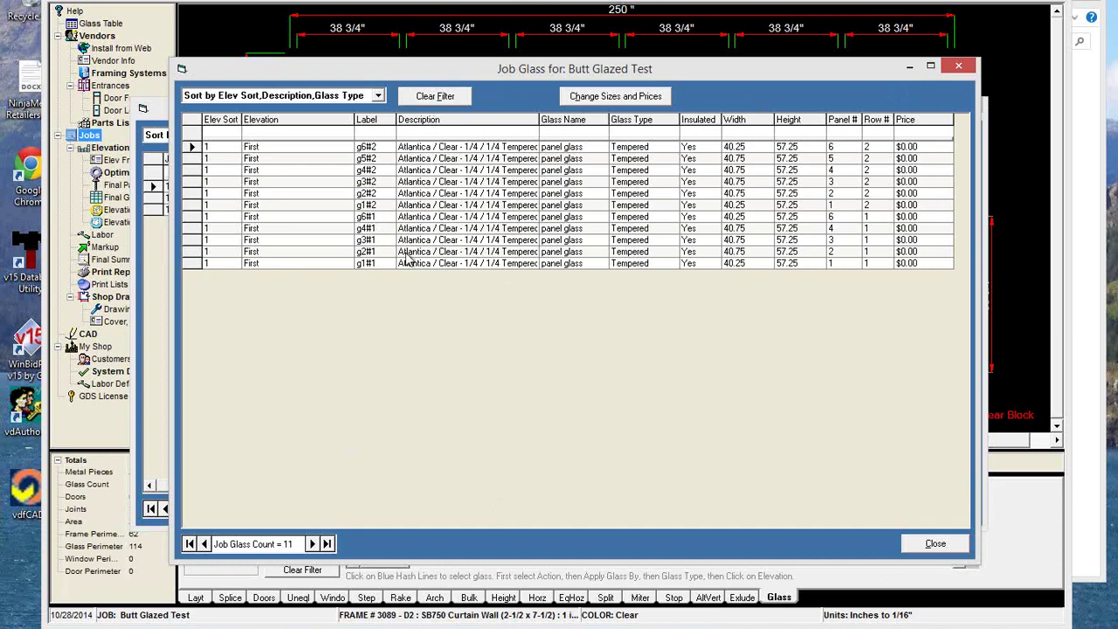
{"action": "left_click", "coordinate": [929, 545]}
{"action": "left_click", "coordinate": [929, 509]}
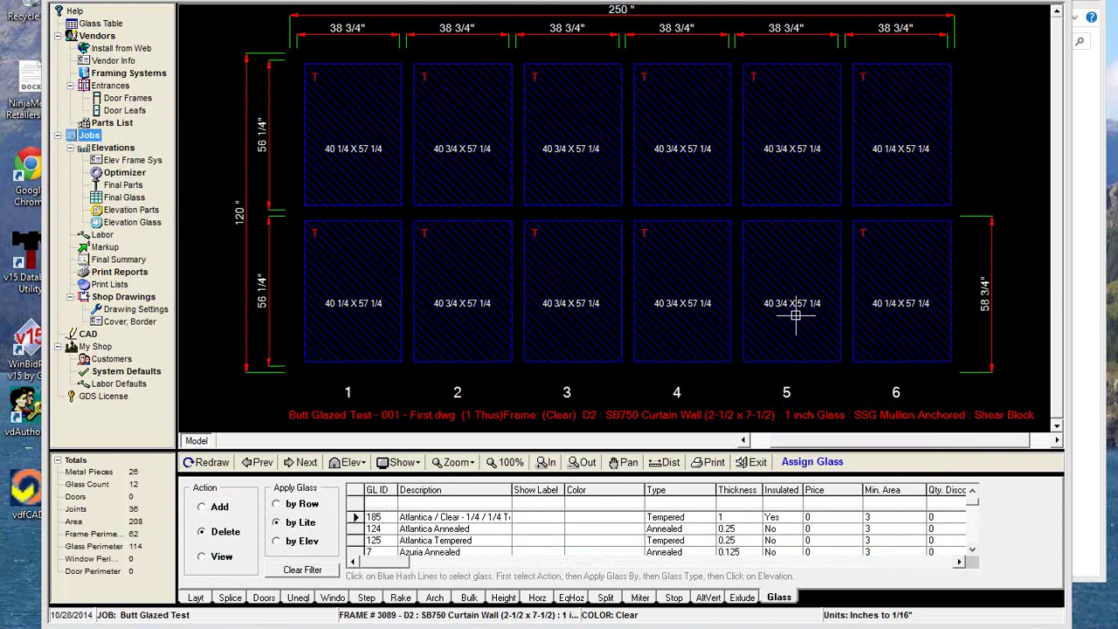
{"action": "left_click", "coordinate": [208, 463]}
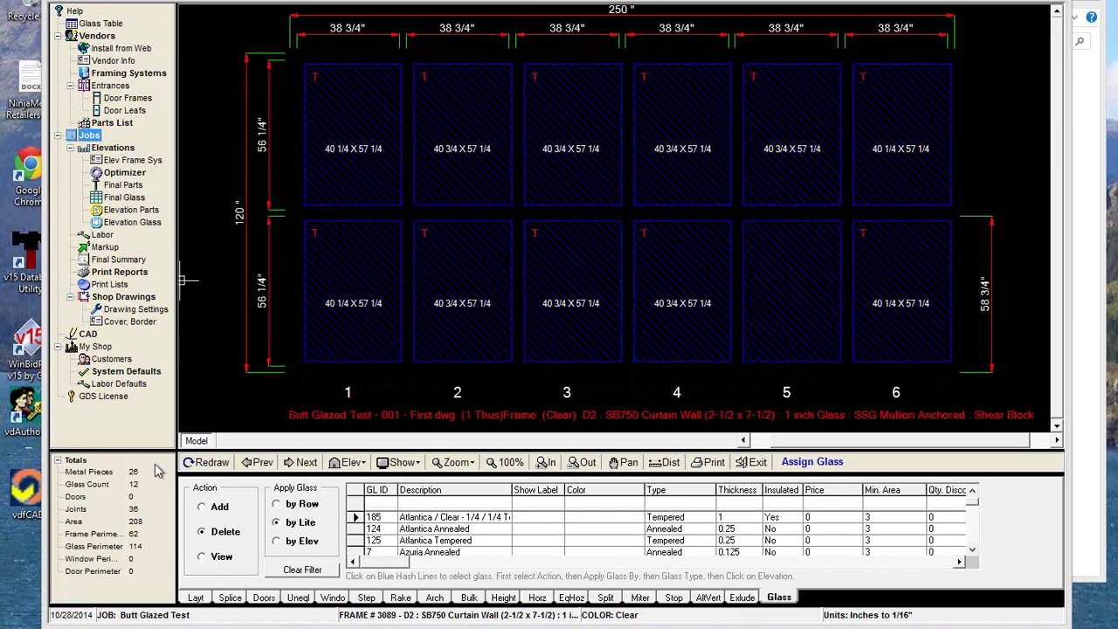
Step: Review the remaining glass pieces in the Butt Glazed Test job's glass list and close the lists
{"action": "left_click", "coordinate": [91, 136]}
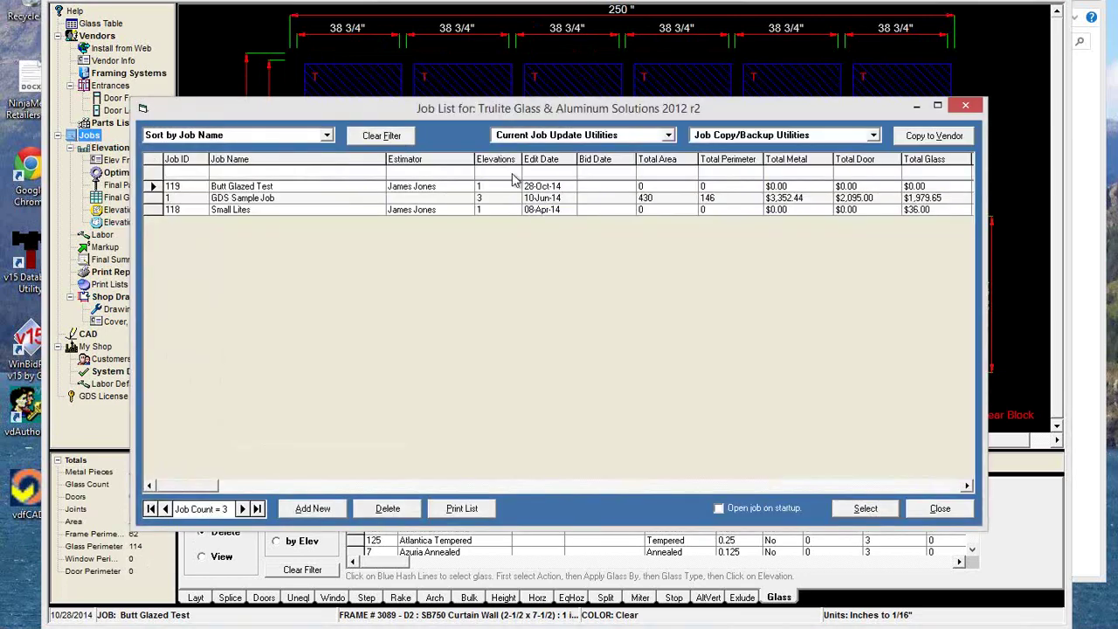
{"action": "left_click", "coordinate": [669, 135]}
{"action": "left_click", "coordinate": [613, 200]}
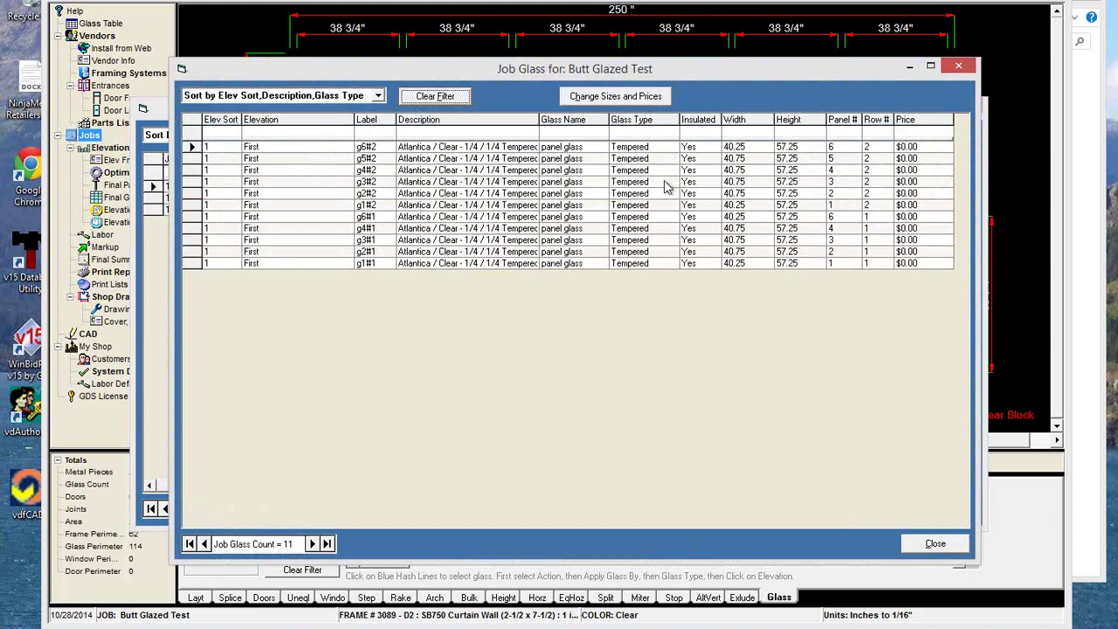
{"action": "left_click", "coordinate": [935, 543]}
{"action": "left_click", "coordinate": [941, 510]}
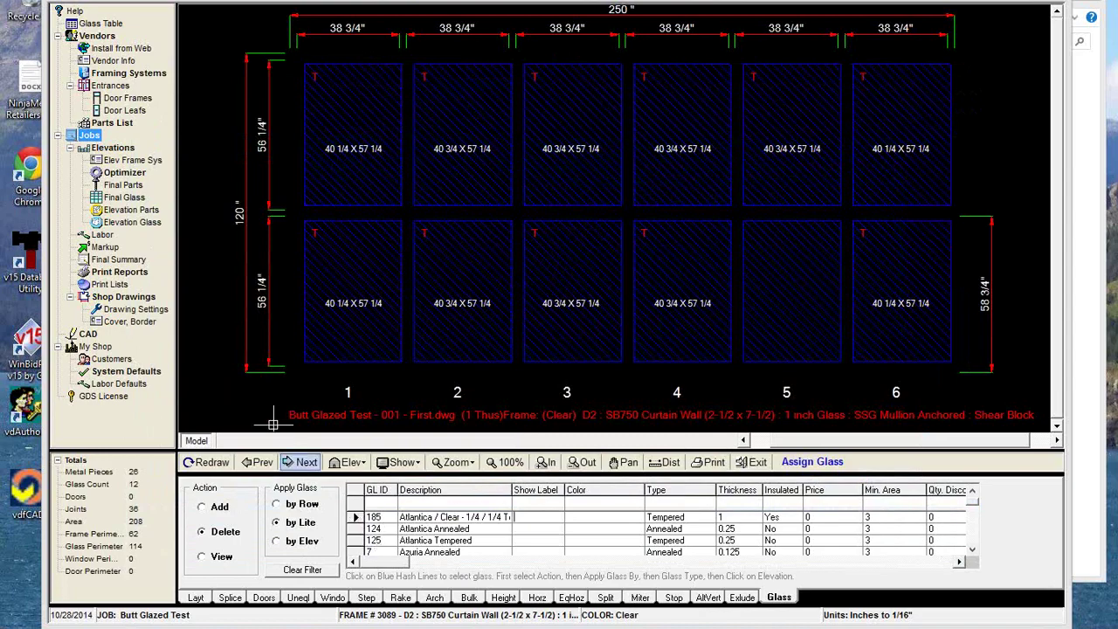
Step: Filter the glass table to Glass ID 185, set its show label to Atl-Clr, and close the table
{"action": "left_click", "coordinate": [99, 25]}
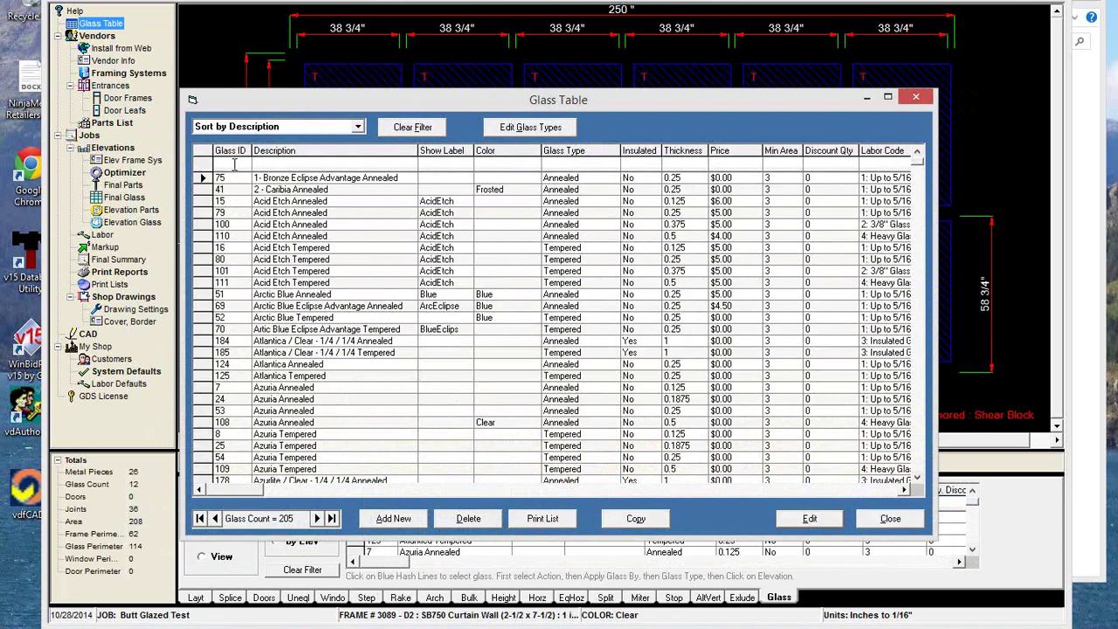
{"action": "left_click", "coordinate": [234, 164]}
{"action": "type", "text": "185"}
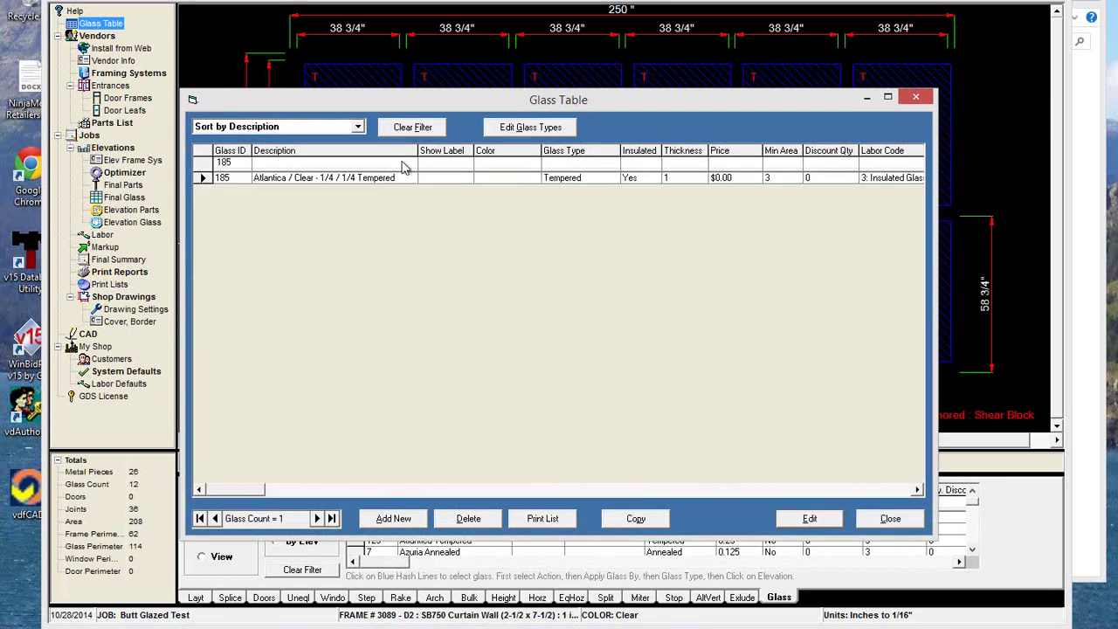
{"action": "left_click", "coordinate": [451, 177]}
{"action": "left_click", "coordinate": [646, 178]}
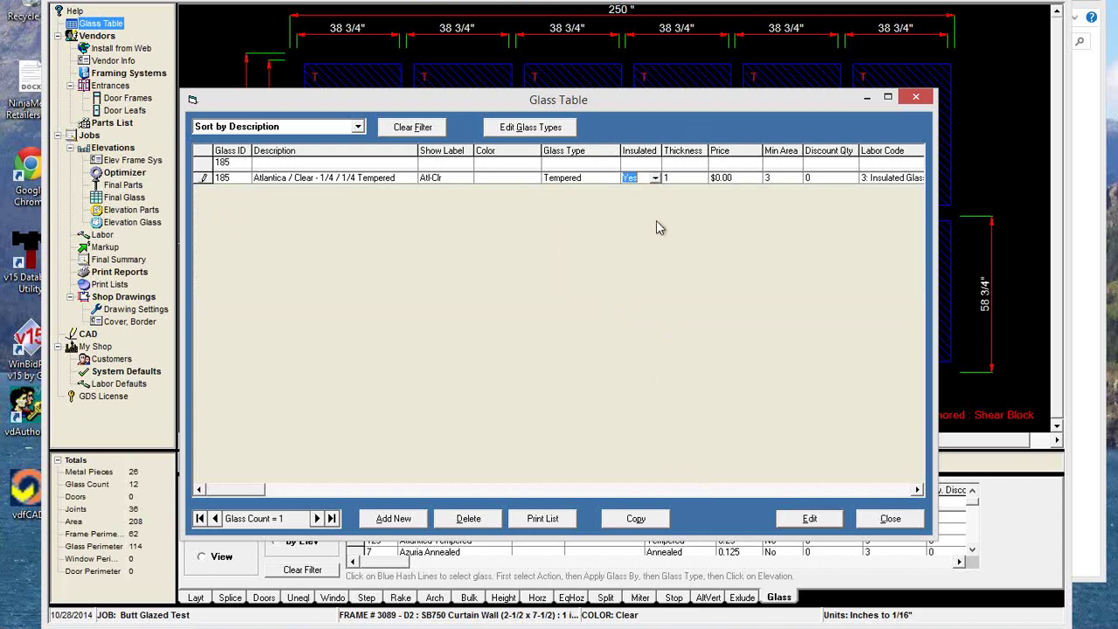
{"action": "left_click", "coordinate": [882, 519]}
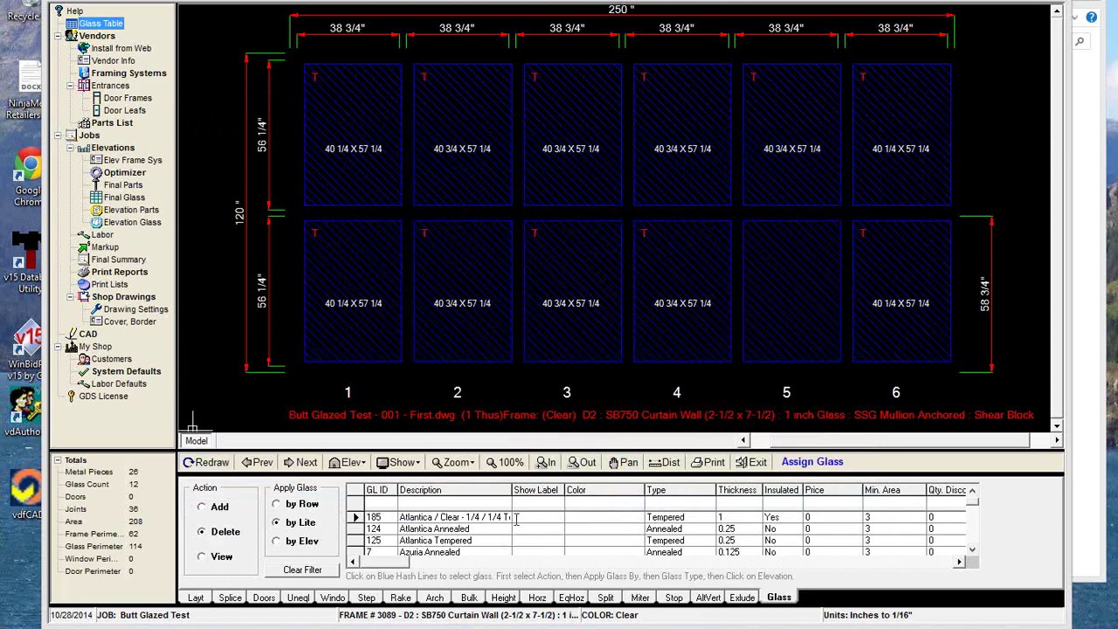
Step: Reload the glass assignment list, add glass 185 by lite to the bottom-row opening of panel 5, and redraw the elevation
{"action": "left_click", "coordinate": [196, 598]}
{"action": "left_click", "coordinate": [789, 598]}
{"action": "left_click", "coordinate": [196, 601]}
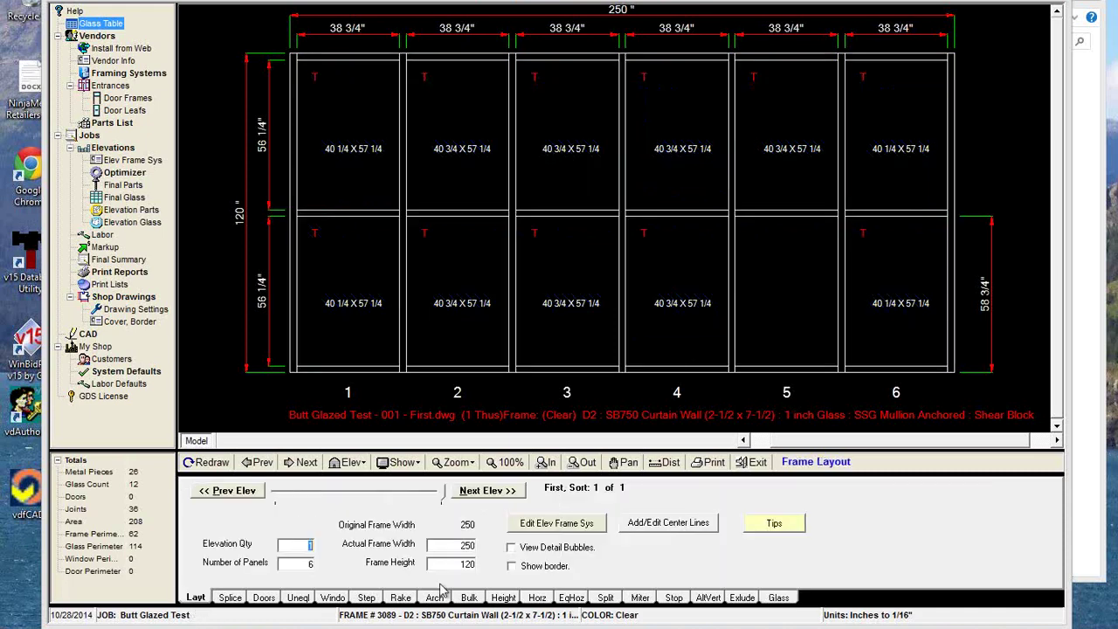
{"action": "left_click", "coordinate": [777, 597]}
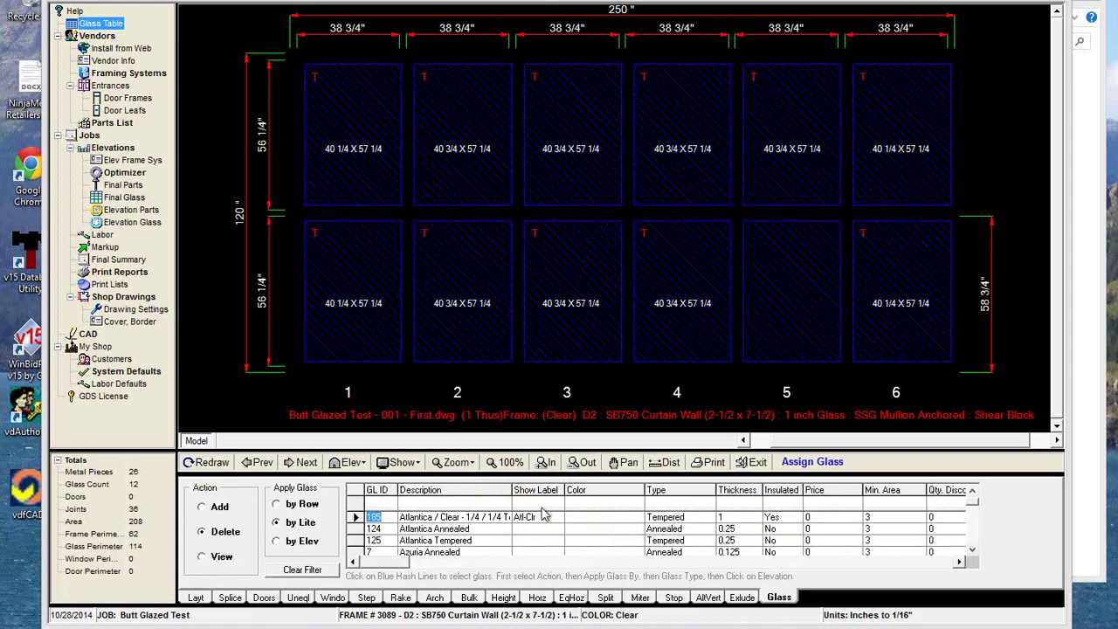
{"action": "left_click", "coordinate": [207, 511]}
{"action": "left_click", "coordinate": [789, 264]}
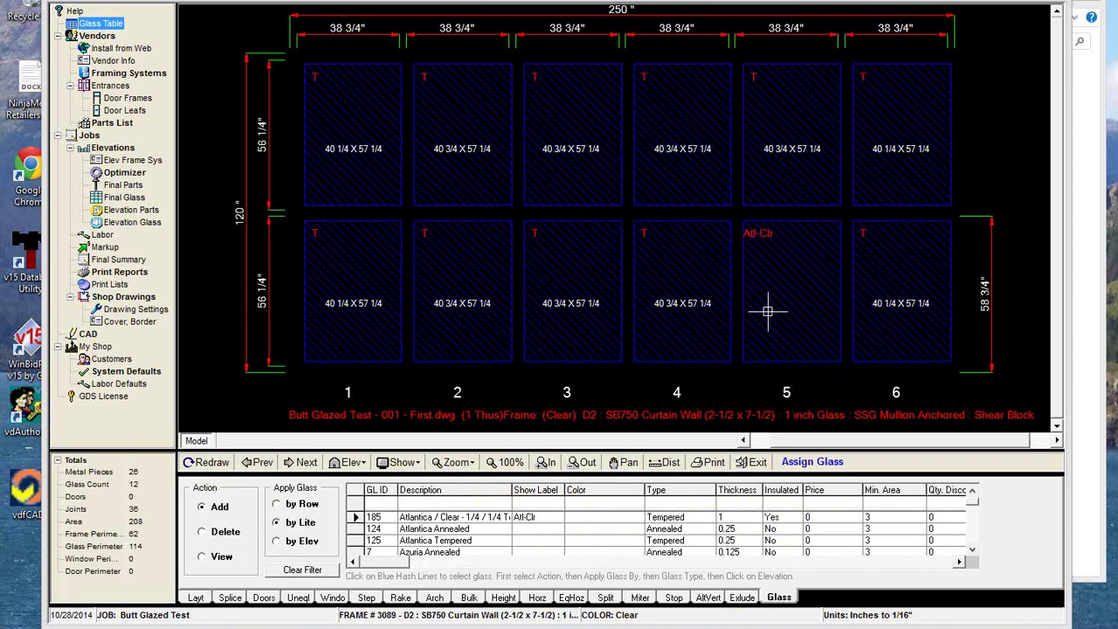
{"action": "left_click", "coordinate": [212, 466]}
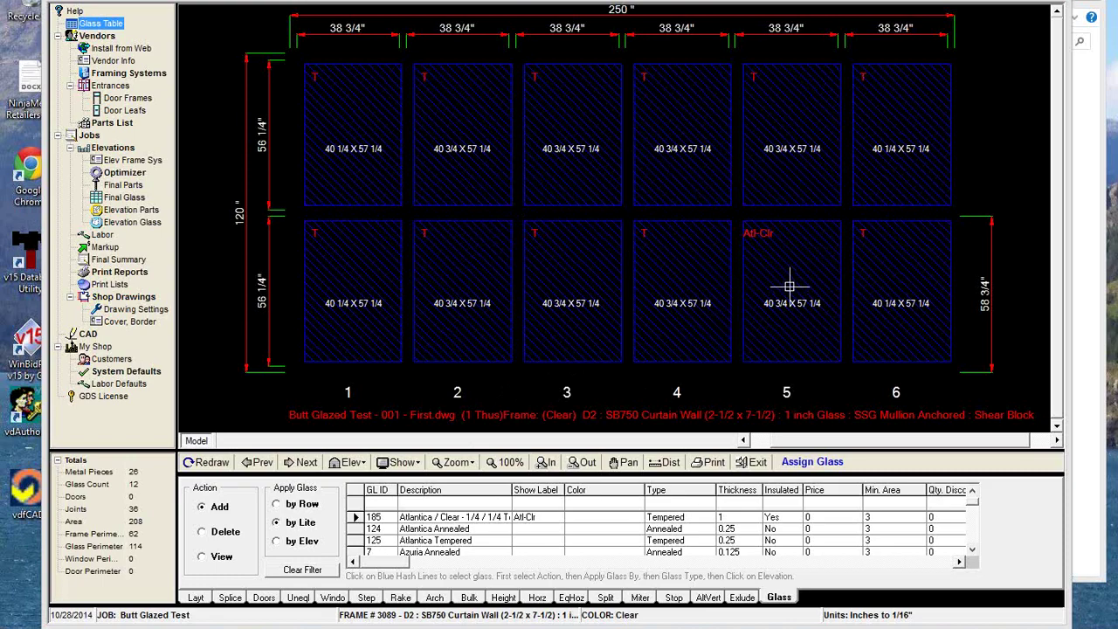
Step: Open the Butt Glazed Test job's glass list and refresh it to examine the panel 5 glass in row 1
{"action": "left_click", "coordinate": [91, 135]}
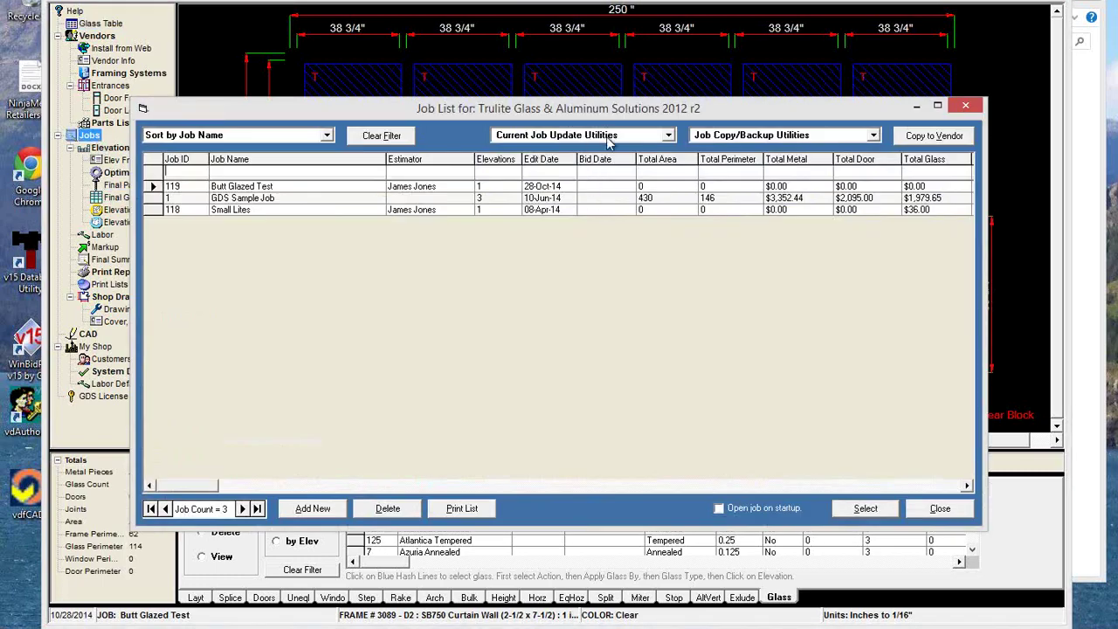
{"action": "left_click", "coordinate": [608, 141]}
{"action": "left_click", "coordinate": [602, 207]}
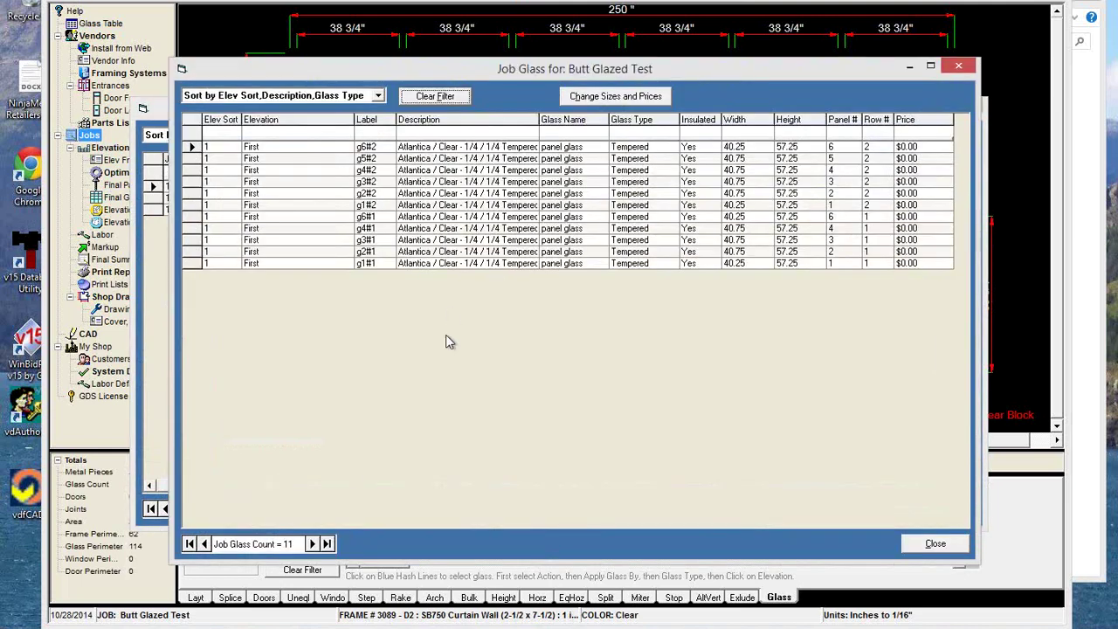
{"action": "left_click", "coordinate": [424, 96]}
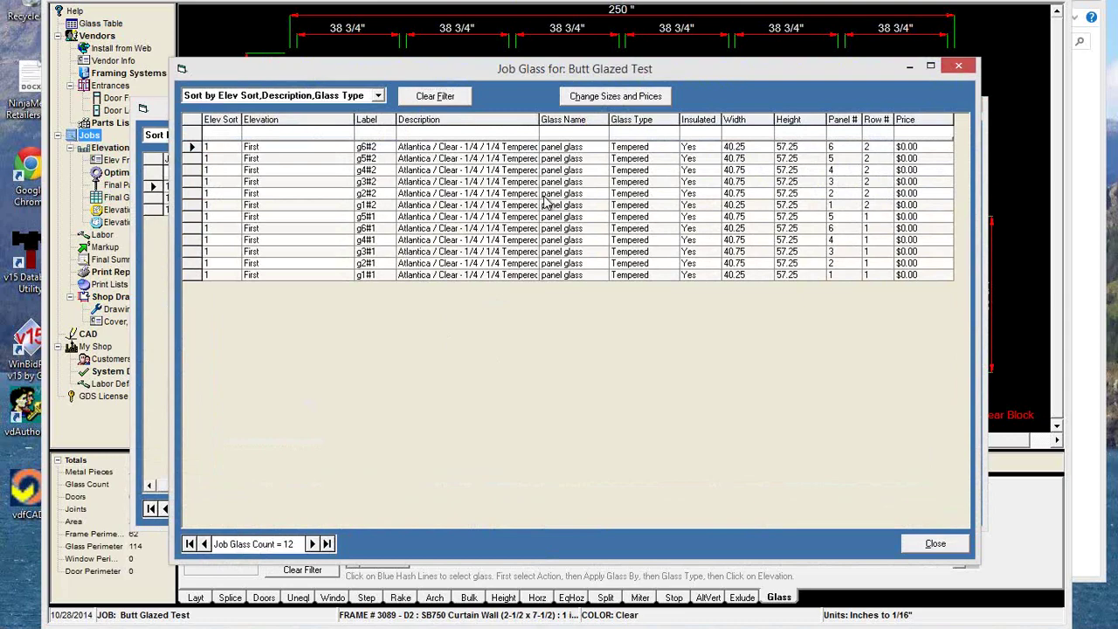
Step: View the size and price change options for the job glass without updating anything, and close the lists
{"action": "left_click_drag", "start_coordinate": [874, 71], "coordinate": [890, 127]}
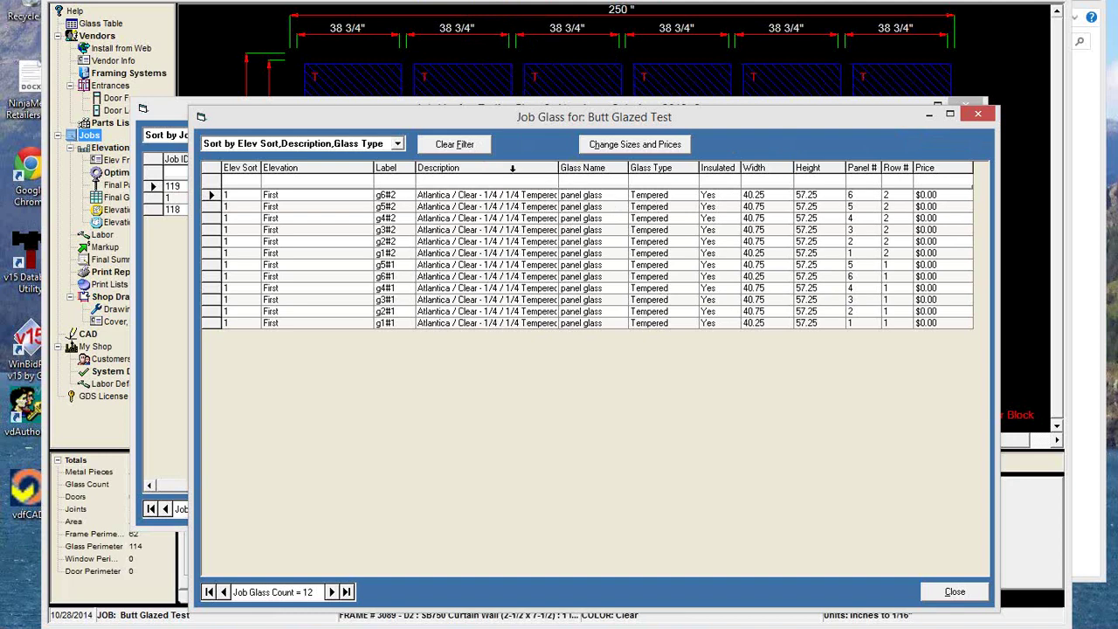
{"action": "left_click", "coordinate": [631, 149]}
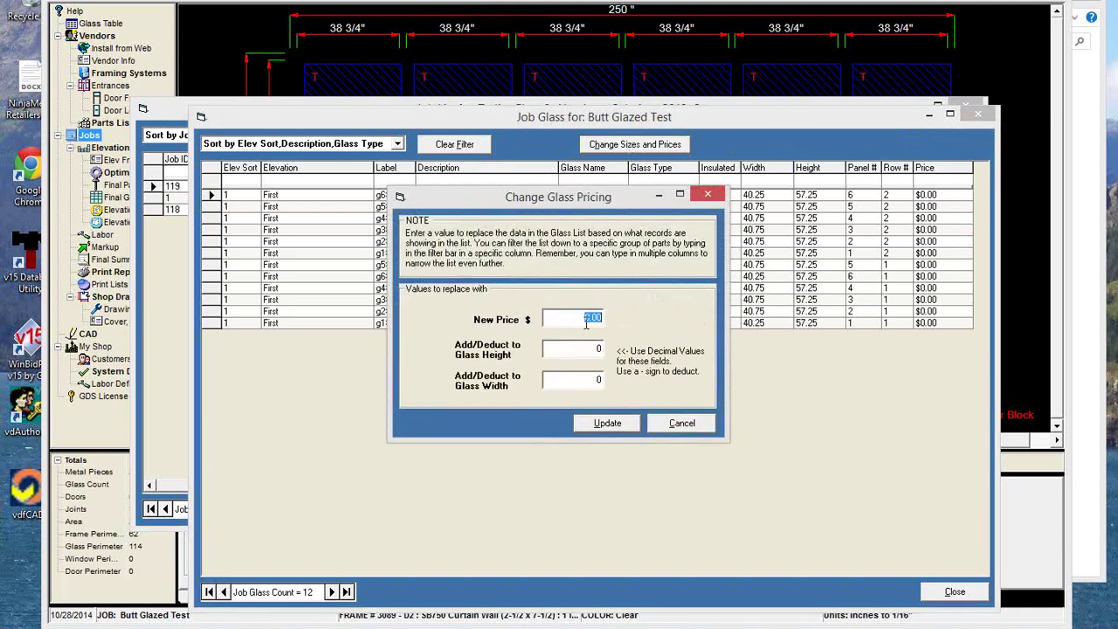
{"action": "left_click", "coordinate": [684, 424]}
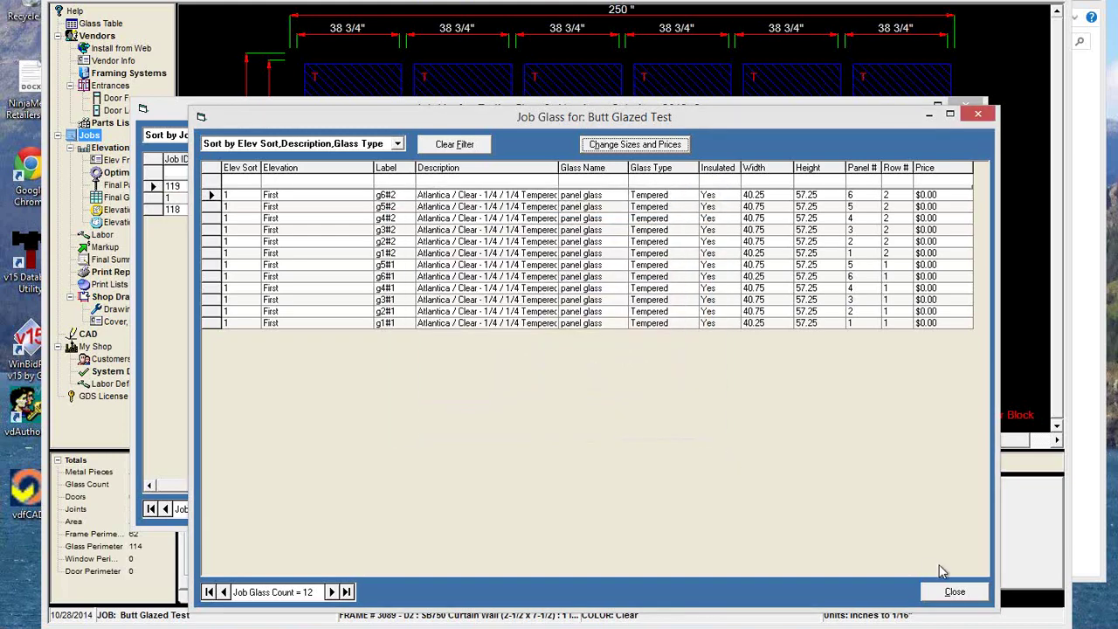
{"action": "left_click", "coordinate": [953, 591]}
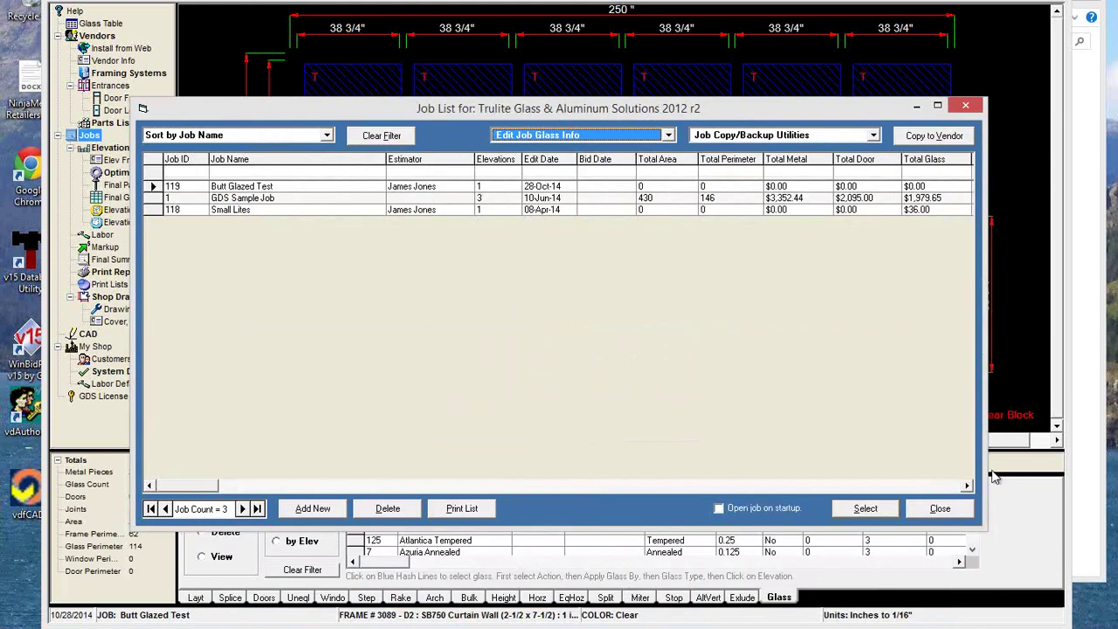
{"action": "left_click", "coordinate": [954, 511]}
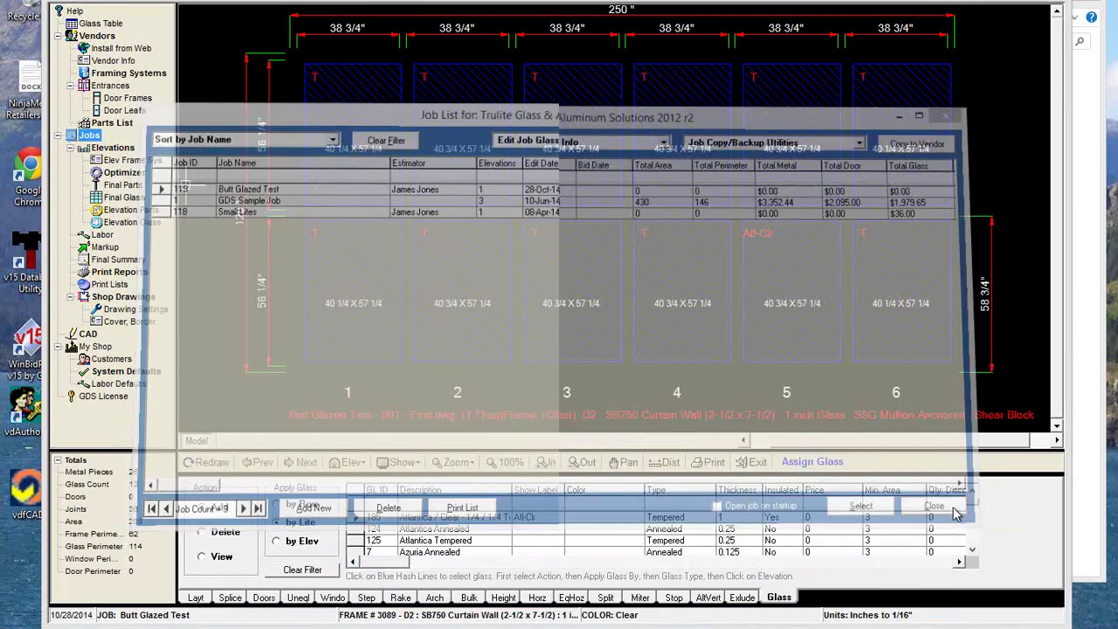
Step: Open the final glass order list, change the price of all listed glass to $5.50, and close the list
{"action": "left_click", "coordinate": [122, 197]}
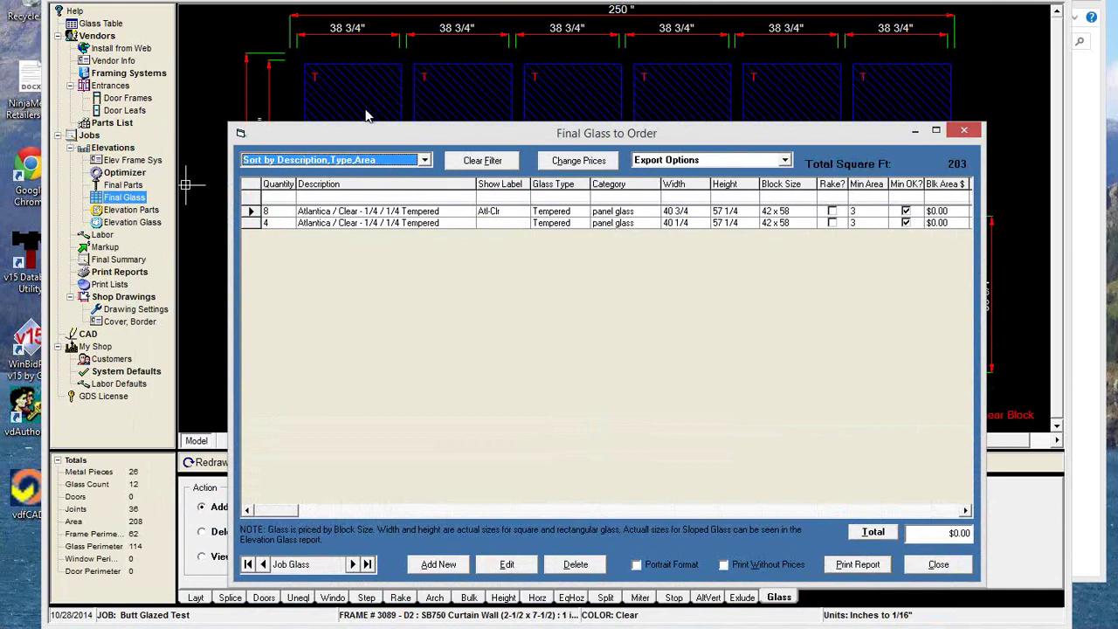
{"action": "mouse_move", "coordinate": [381, 136]}
{"action": "left_mouse_down"}
{"action": "mouse_move", "coordinate": [434, 321]}
{"action": "mouse_move", "coordinate": [409, 342]}
{"action": "left_mouse_up"}
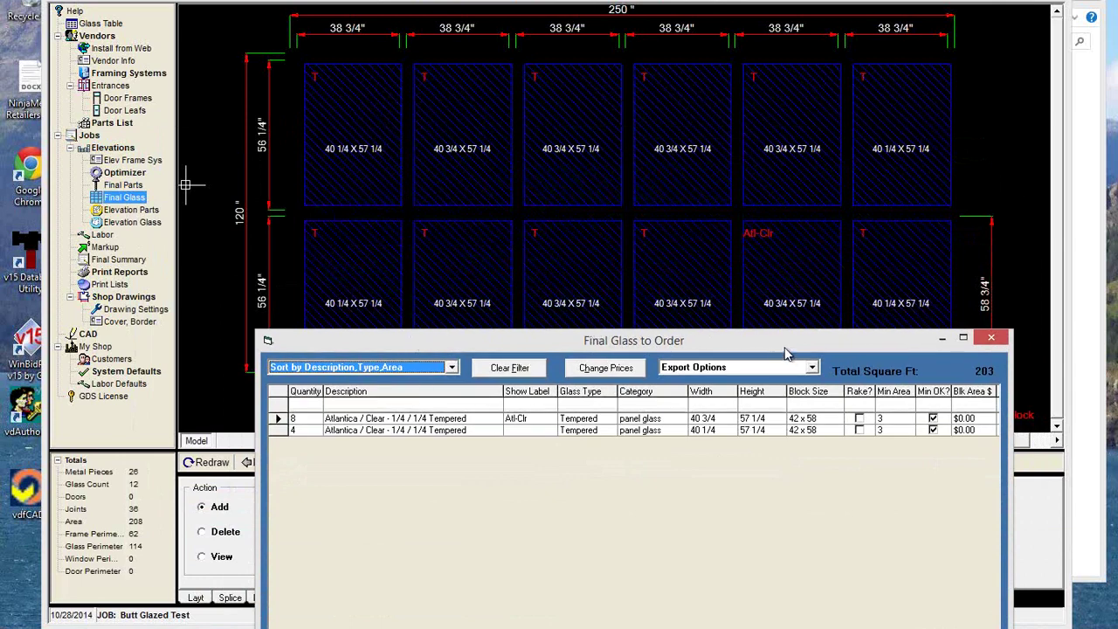
{"action": "left_click_drag", "start_coordinate": [786, 339], "coordinate": [777, 131]}
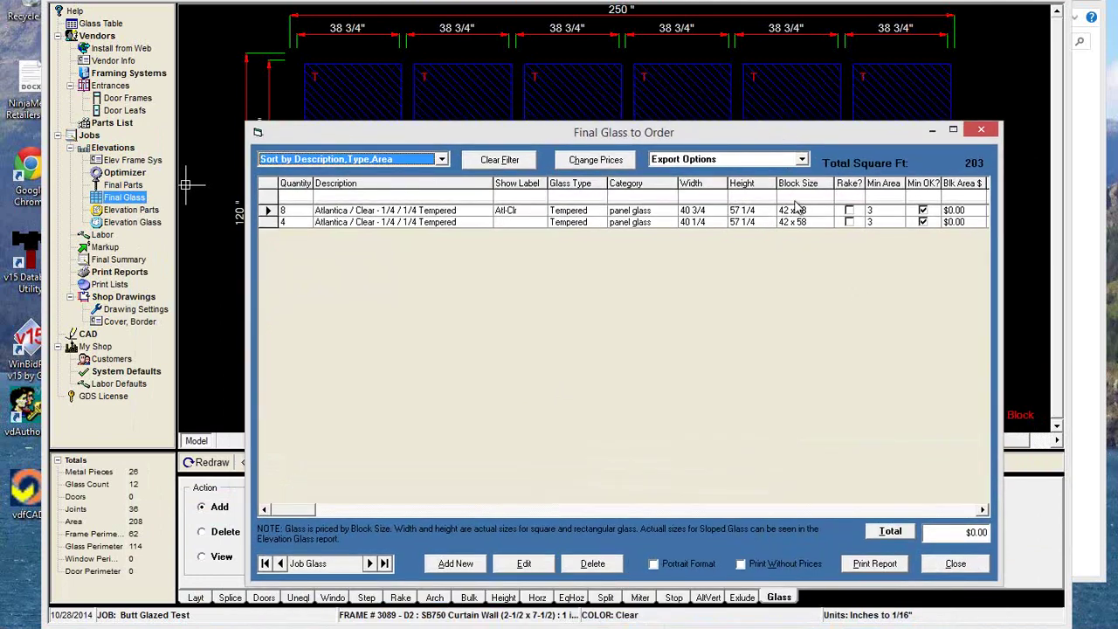
{"action": "left_click", "coordinate": [595, 159]}
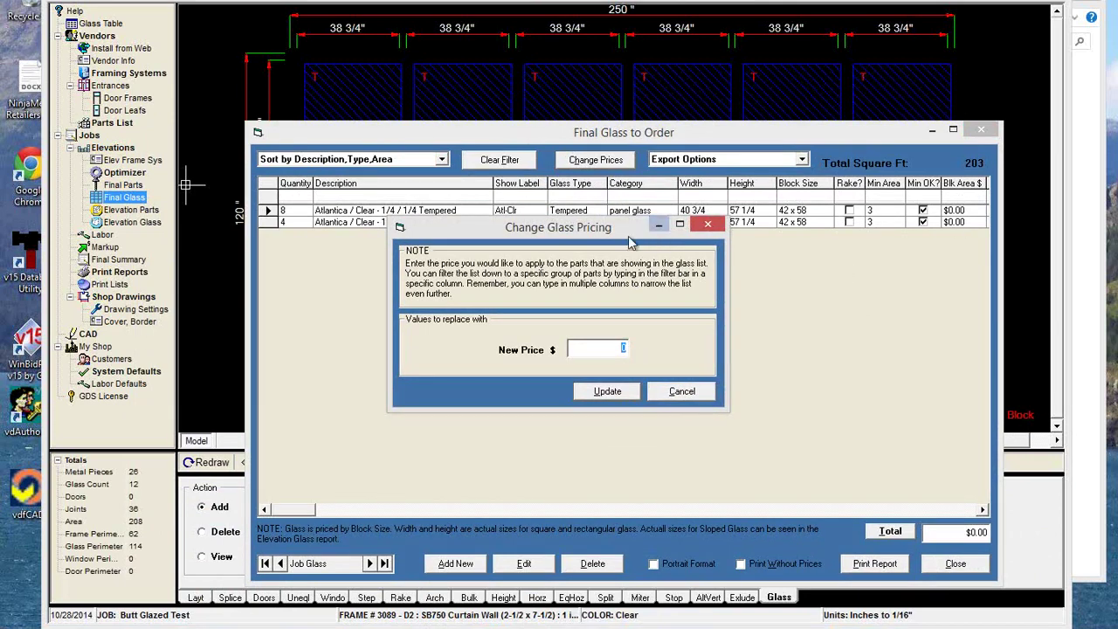
{"action": "left_click_drag", "start_coordinate": [616, 229], "coordinate": [633, 291]}
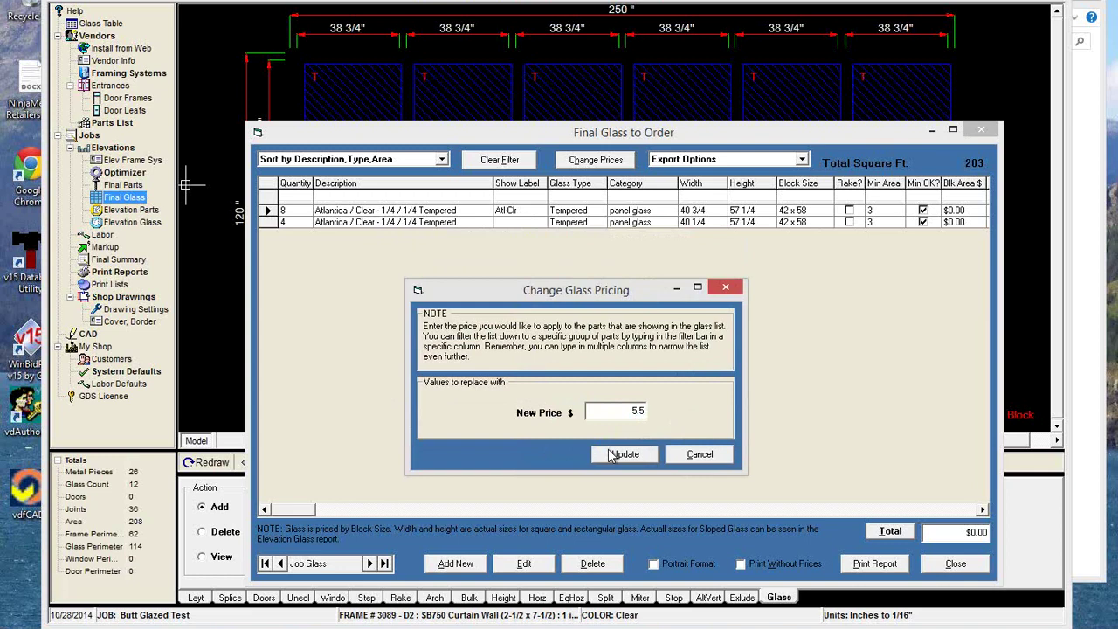
{"action": "left_click", "coordinate": [621, 454]}
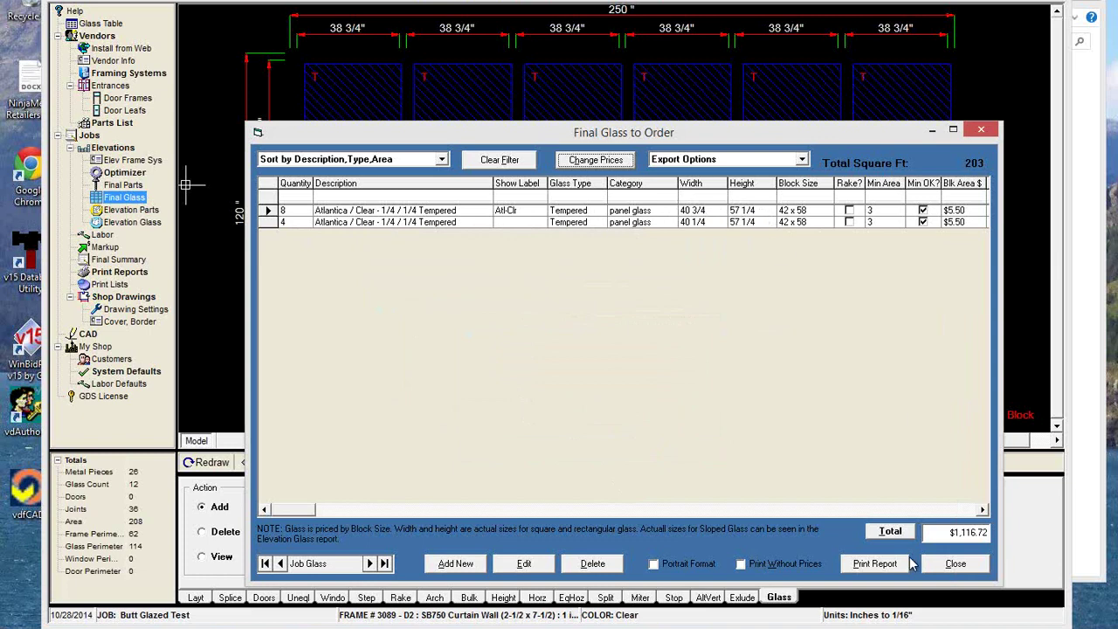
{"action": "left_click", "coordinate": [955, 564]}
Step: Check the glass prices in the Butt Glazed Test job glass list and in the final glass order list, closing both
{"action": "left_click", "coordinate": [87, 137]}
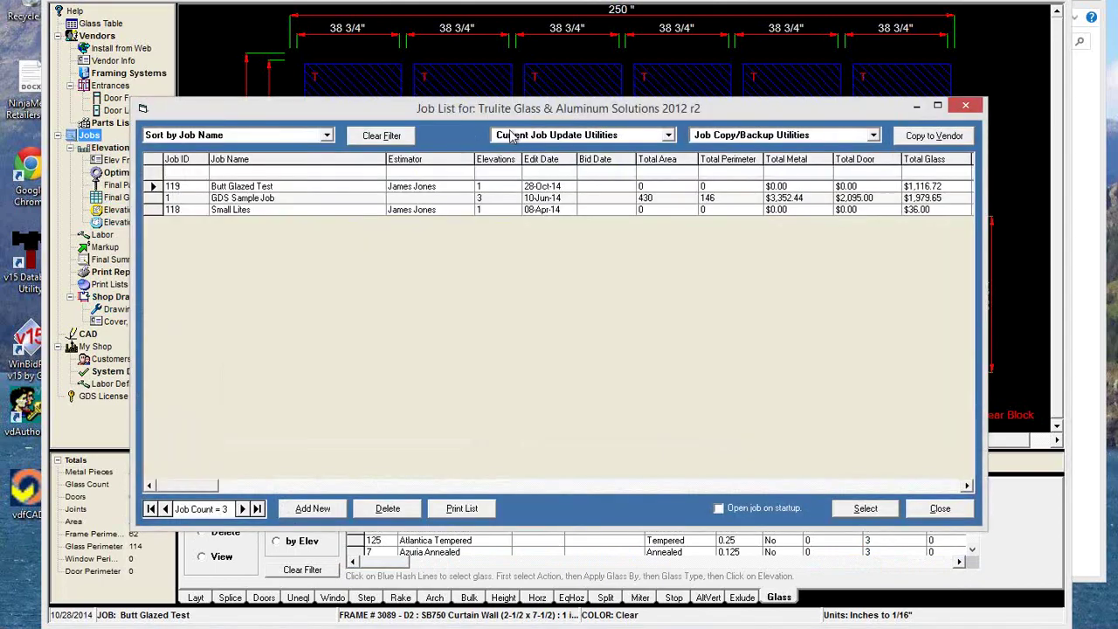
{"action": "left_click", "coordinate": [515, 136]}
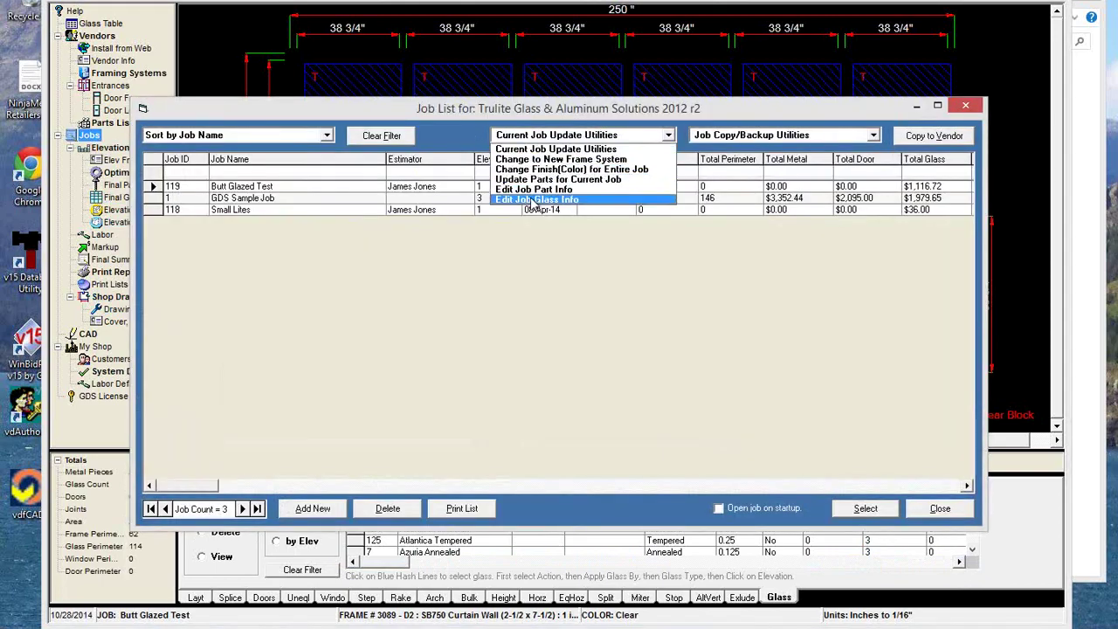
{"action": "left_click", "coordinate": [534, 200]}
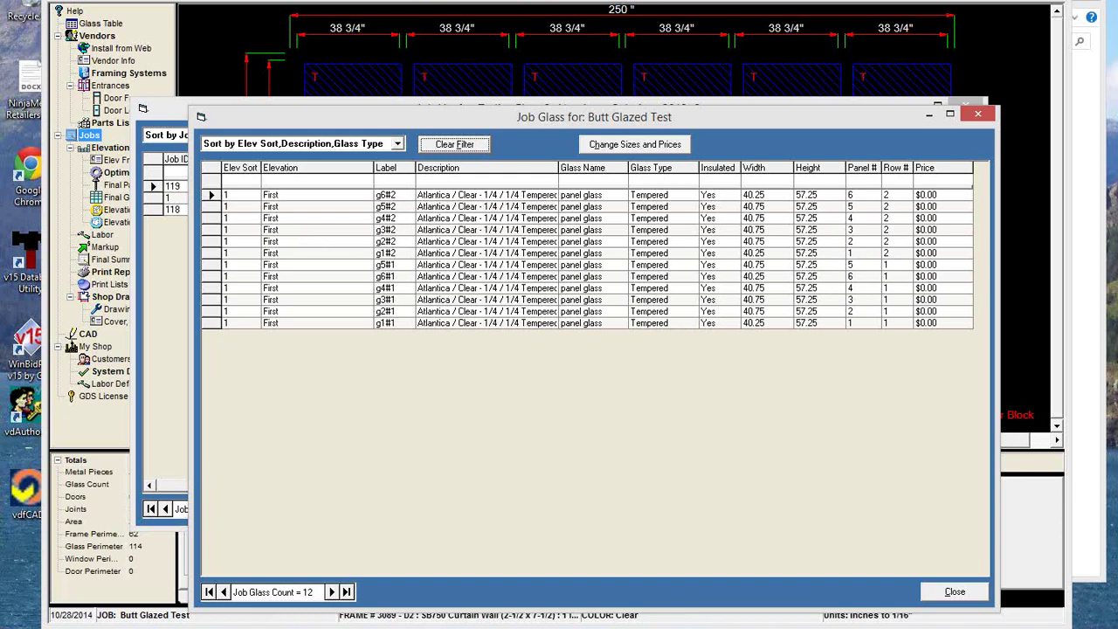
{"action": "left_click", "coordinate": [954, 592]}
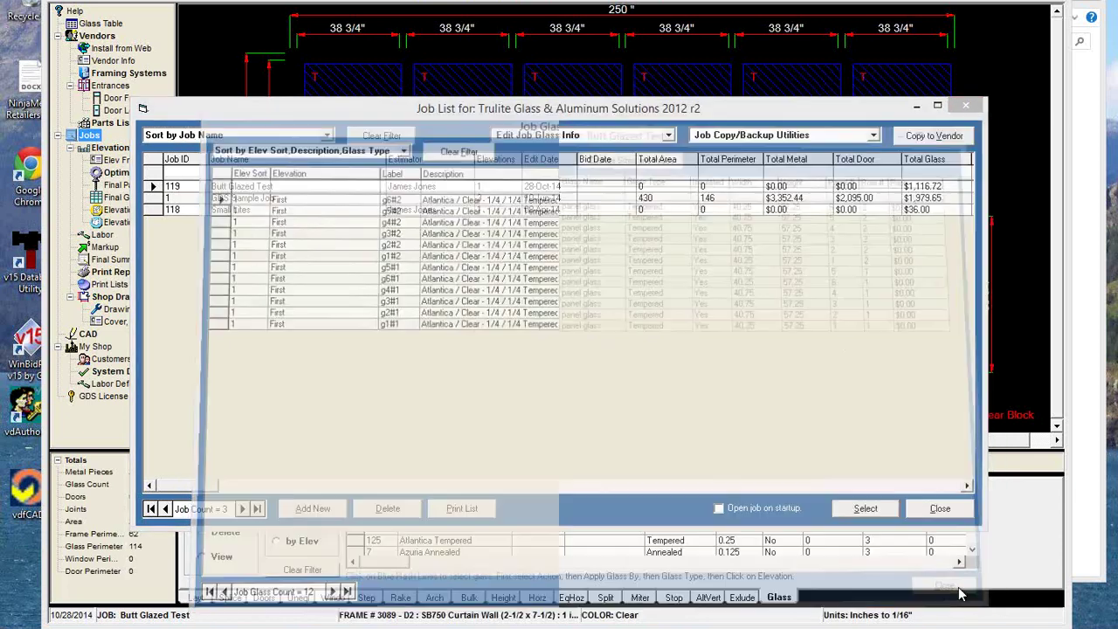
{"action": "left_click", "coordinate": [941, 514]}
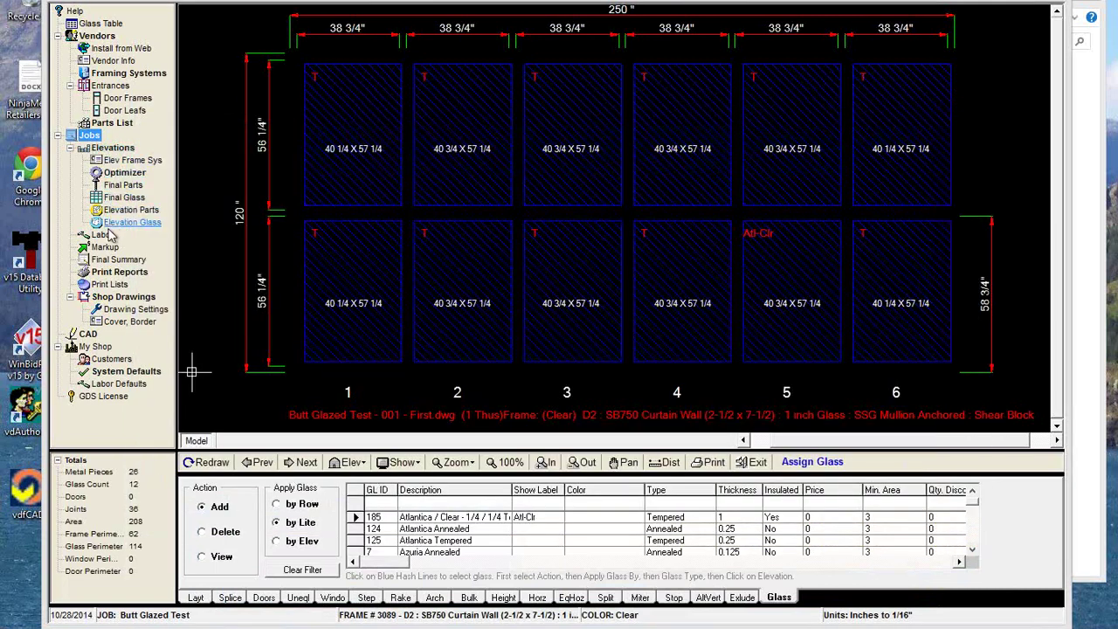
{"action": "left_click", "coordinate": [124, 198]}
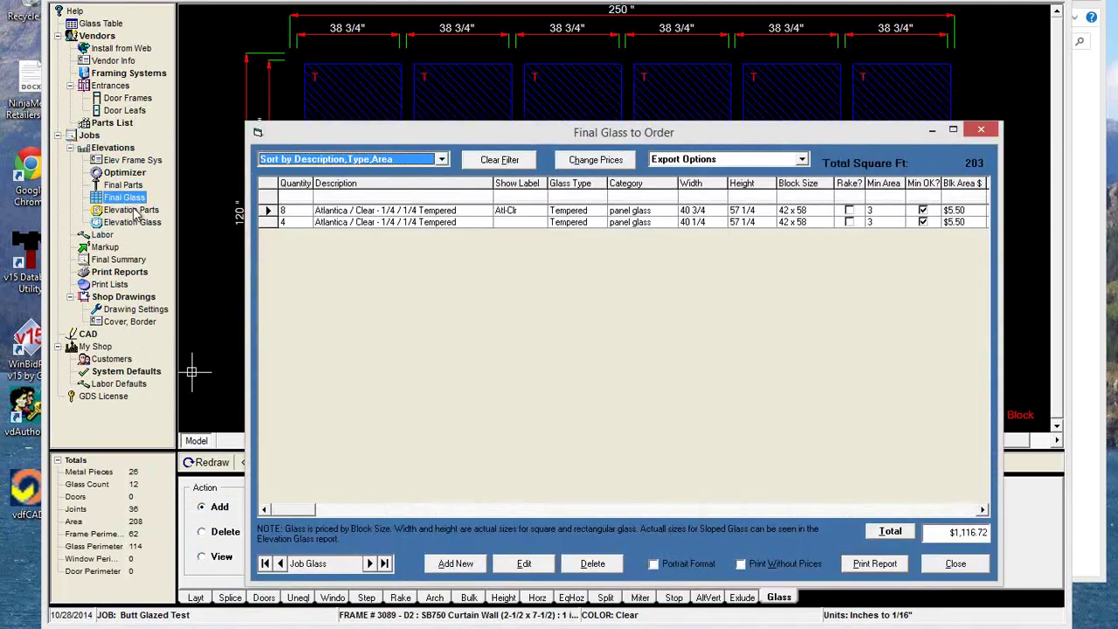
{"action": "left_click", "coordinate": [955, 564]}
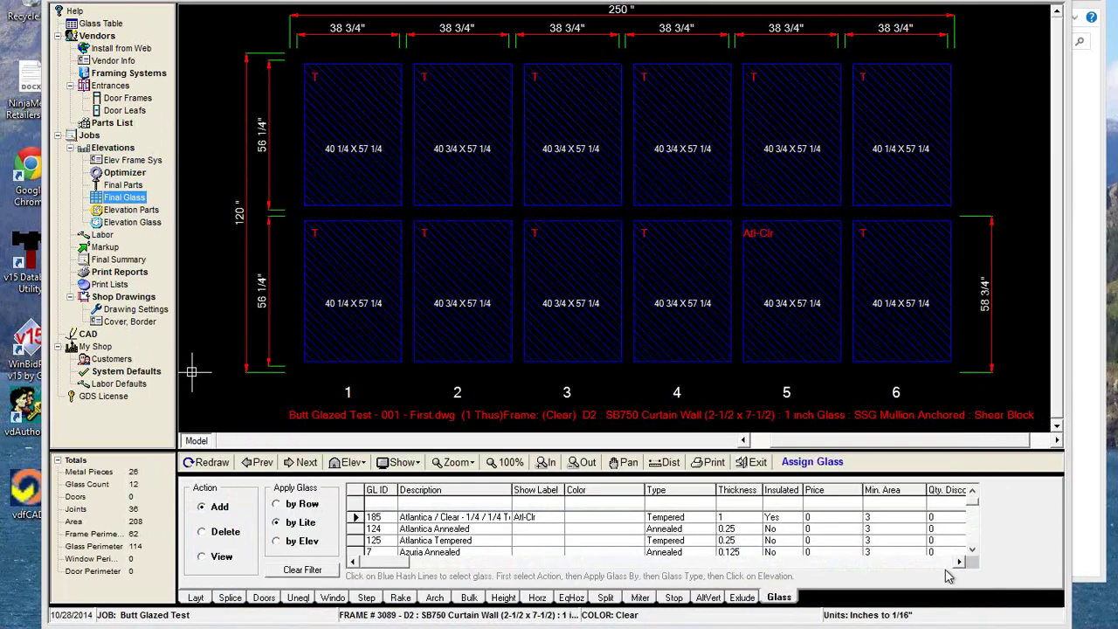
{"action": "left_click", "coordinate": [150, 199]}
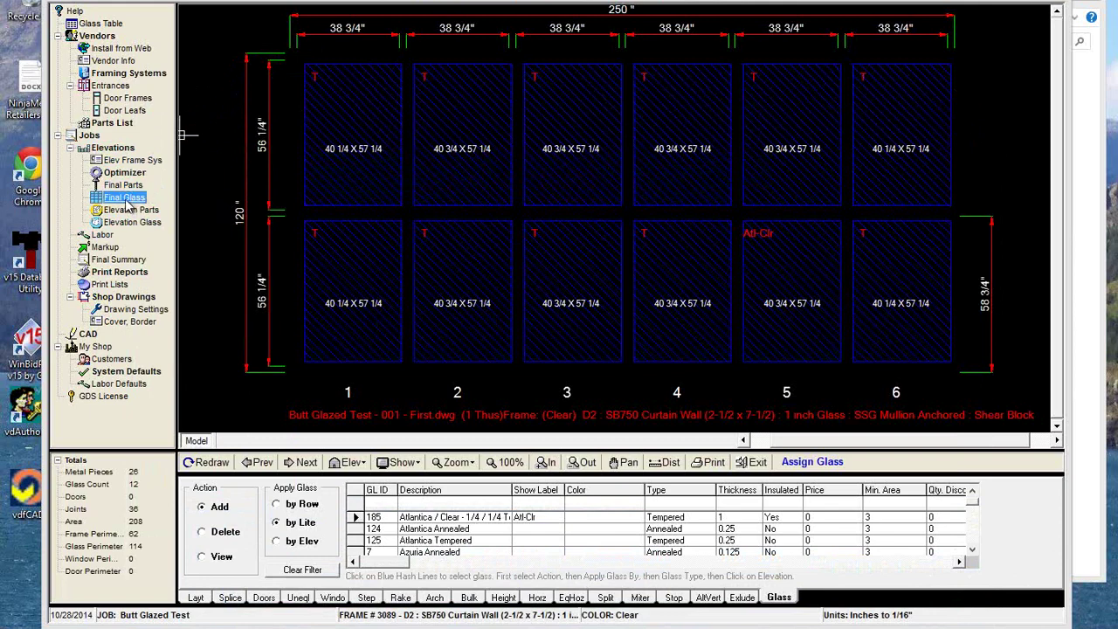
Step: Set the price of all Butt Glazed Test job glass to $5.75, and check the prices in the final glass order list
{"action": "left_click", "coordinate": [88, 136]}
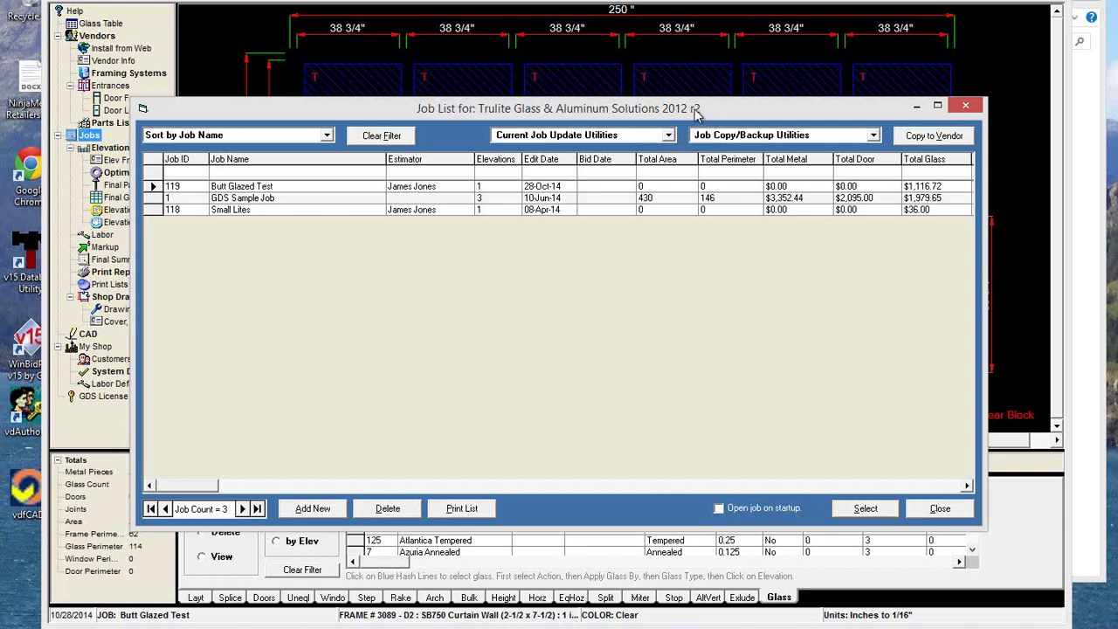
{"action": "left_click", "coordinate": [668, 136]}
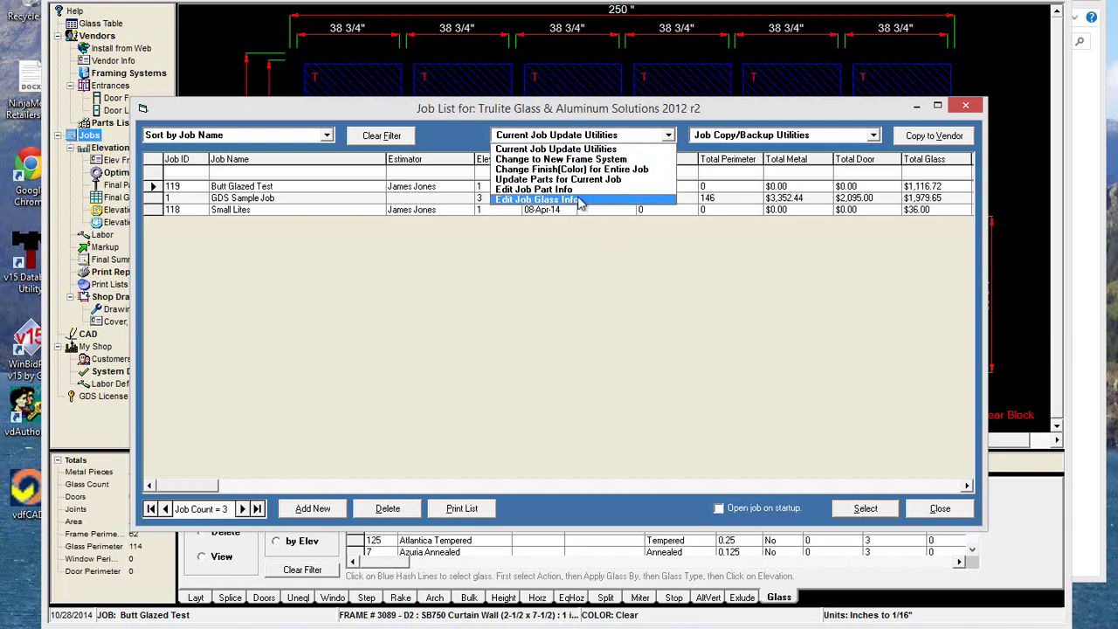
{"action": "left_click", "coordinate": [592, 206]}
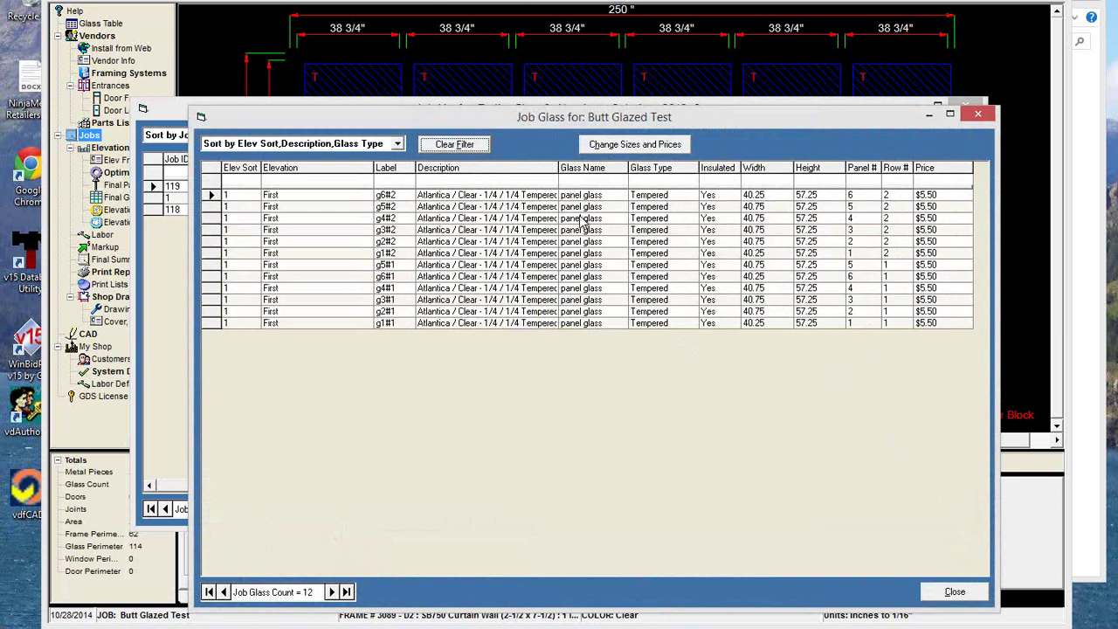
{"action": "left_click", "coordinate": [631, 145]}
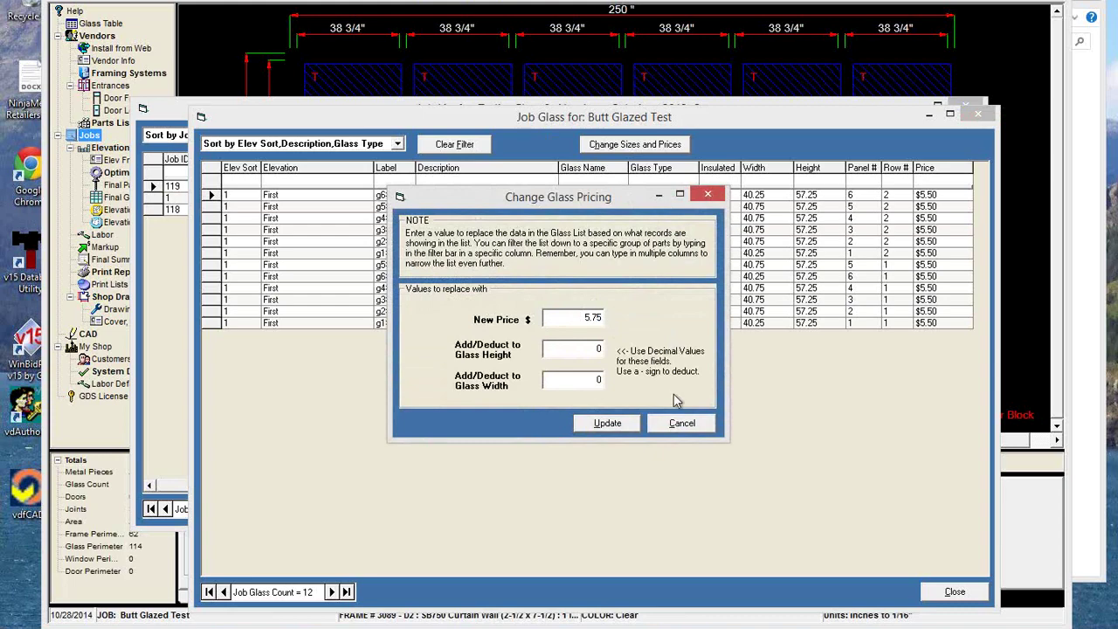
{"action": "left_click", "coordinate": [605, 423]}
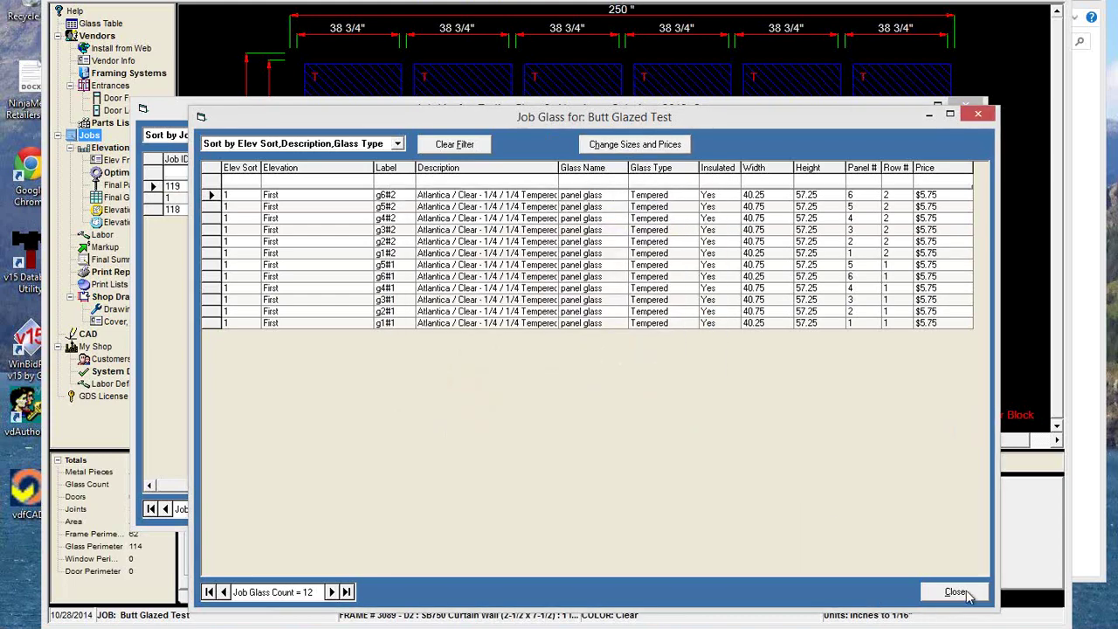
{"action": "left_click", "coordinate": [955, 592]}
{"action": "left_click", "coordinate": [940, 508]}
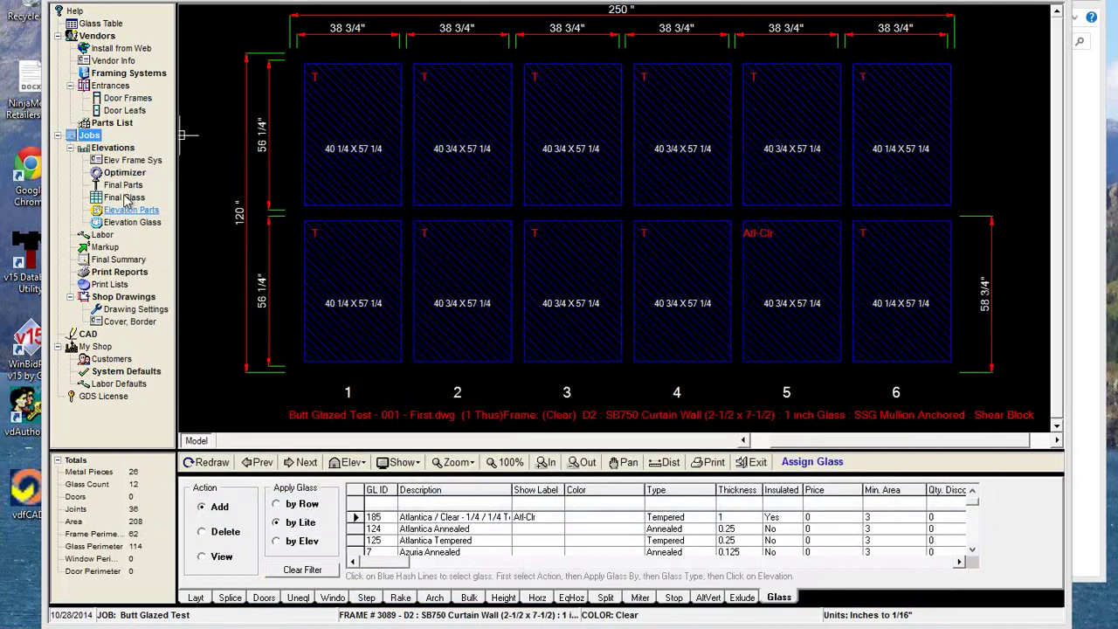
{"action": "left_click", "coordinate": [123, 197]}
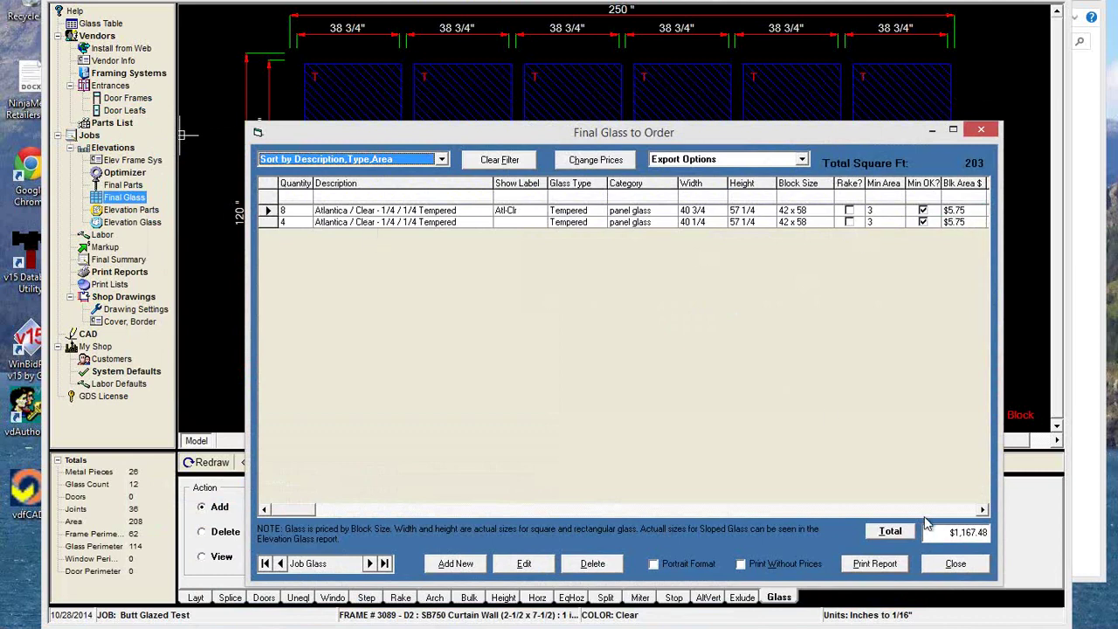
{"action": "left_click", "coordinate": [948, 566]}
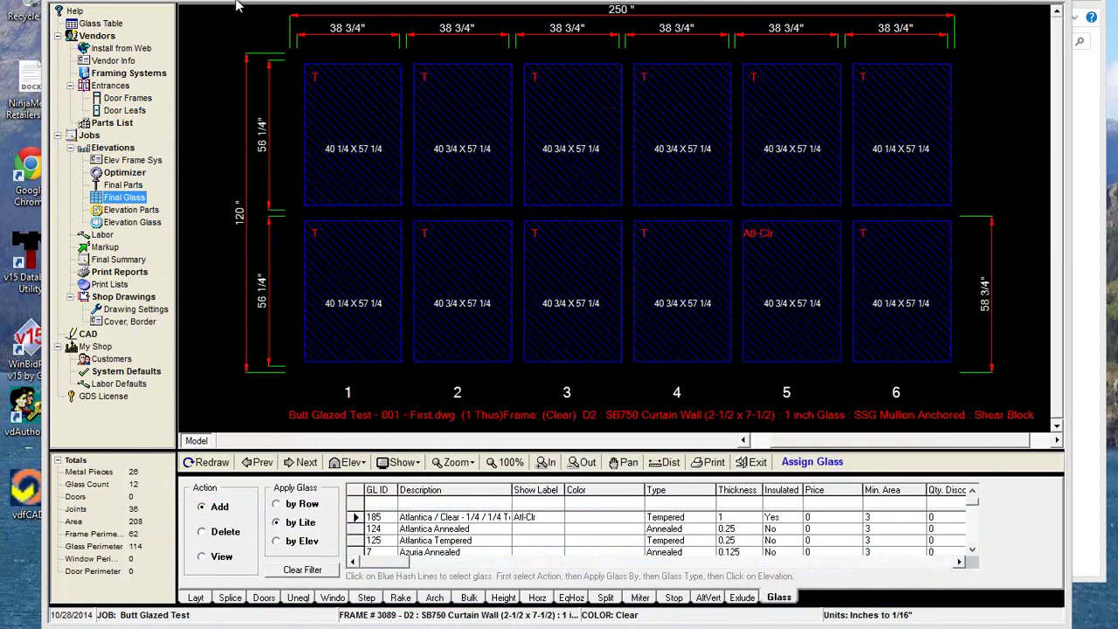
Step: Filter the Butt Glazed Test job glass list to width 40.25 and add 0.5 to the glass width of the filtered lites
{"action": "left_click", "coordinate": [89, 136]}
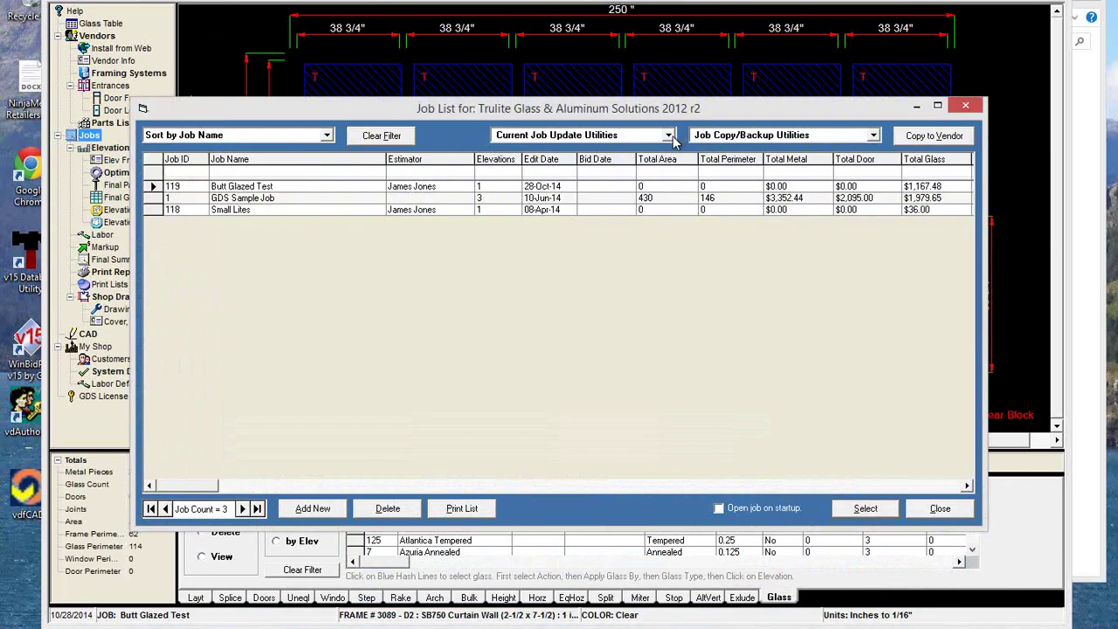
{"action": "left_click", "coordinate": [668, 136]}
{"action": "left_click", "coordinate": [641, 203]}
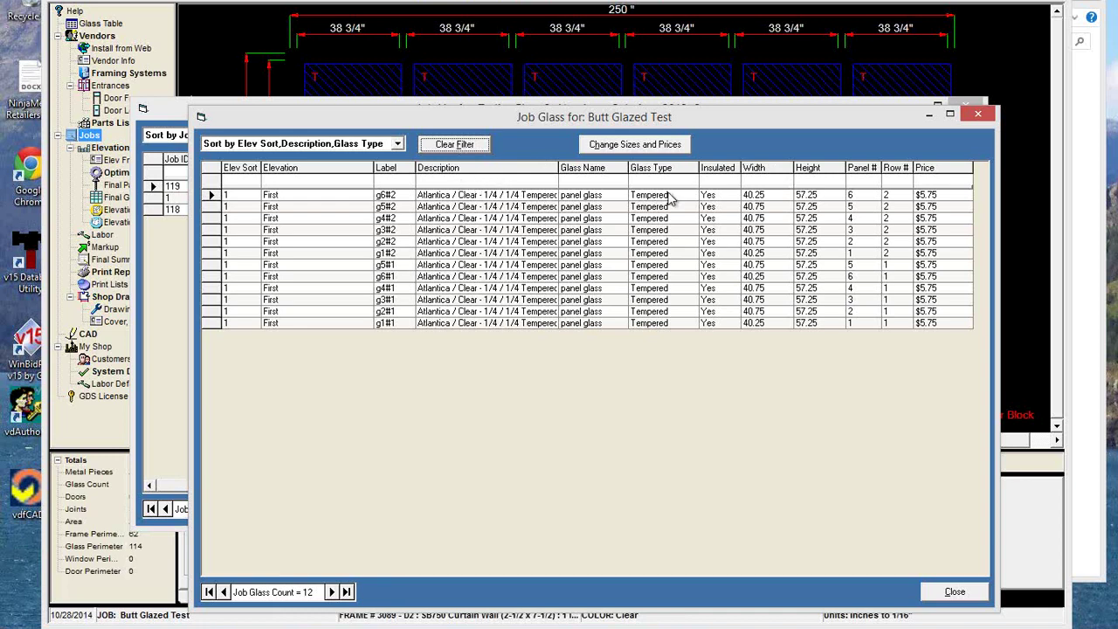
{"action": "left_click", "coordinate": [762, 179]}
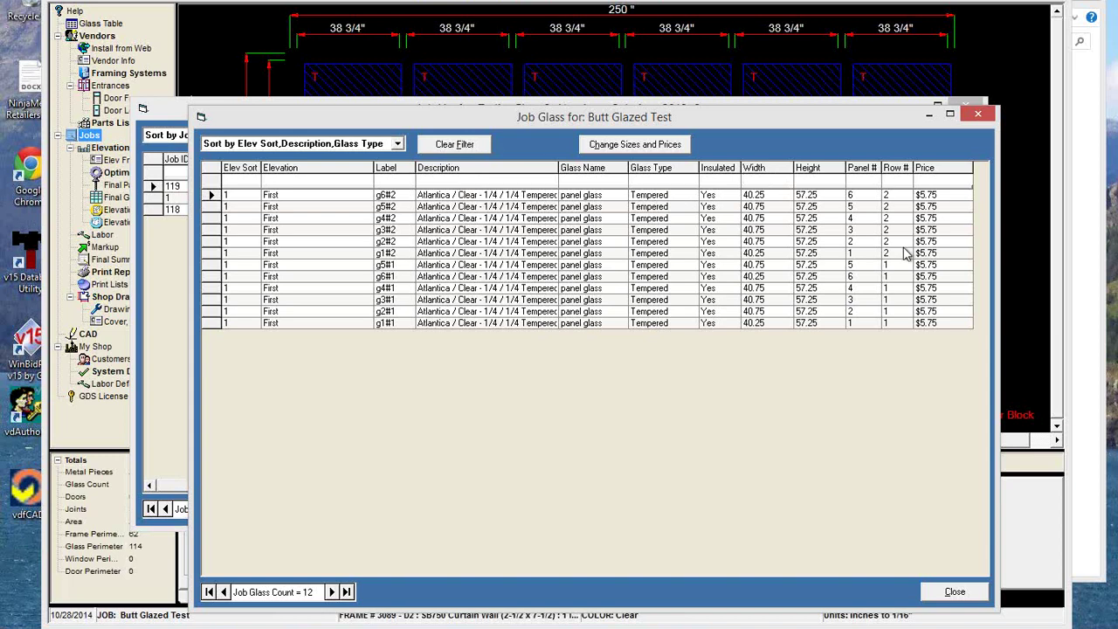
{"action": "type", "text": "40.25"}
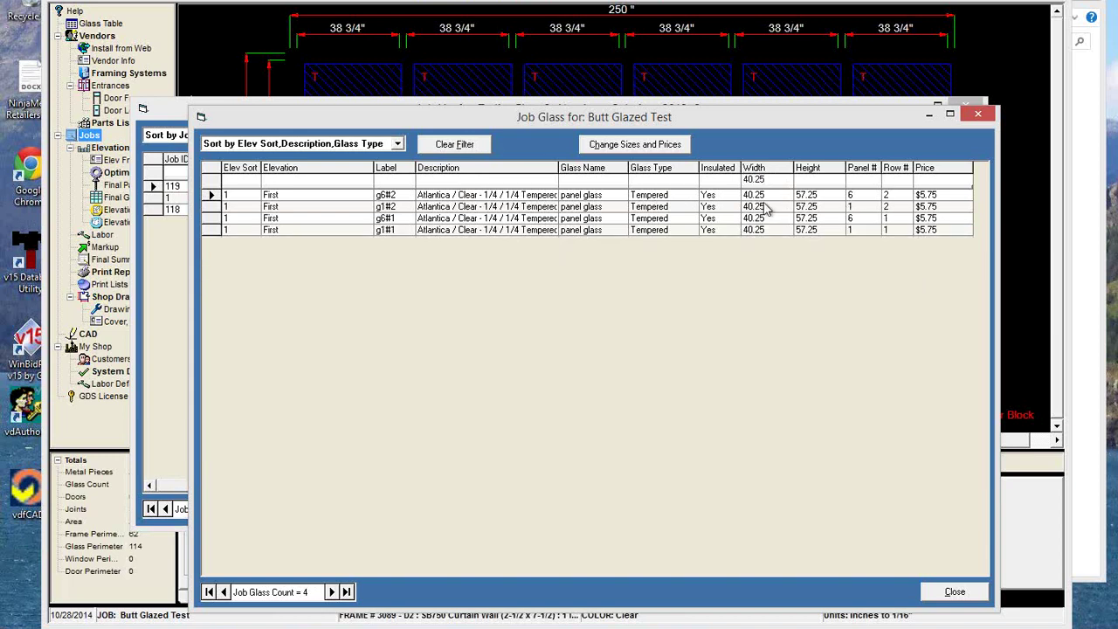
{"action": "left_click", "coordinate": [642, 145]}
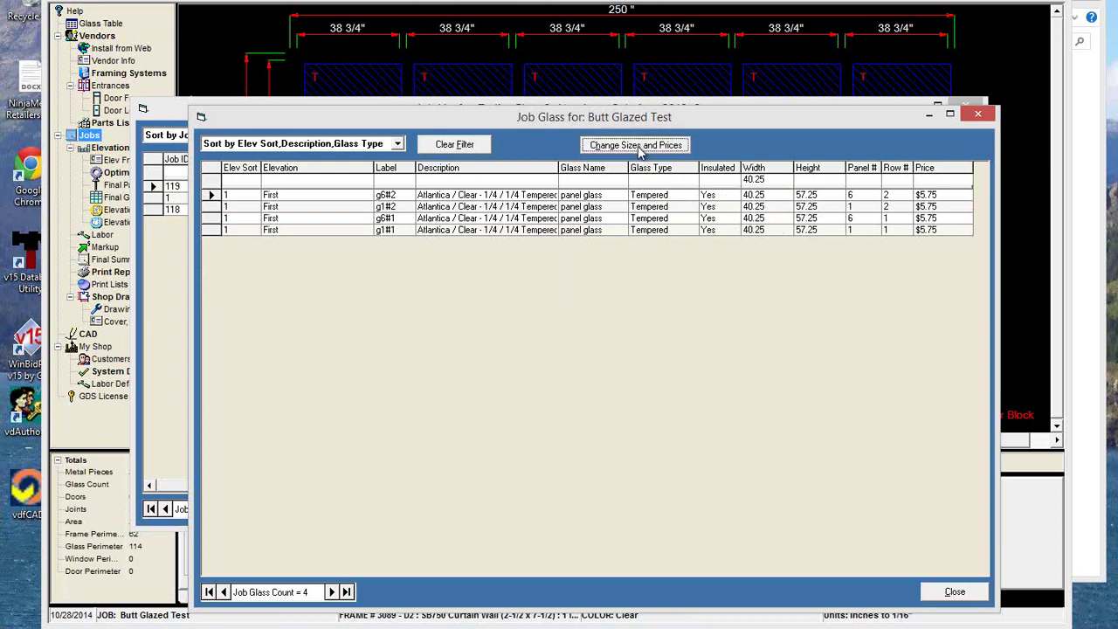
{"action": "left_click", "coordinate": [597, 377]}
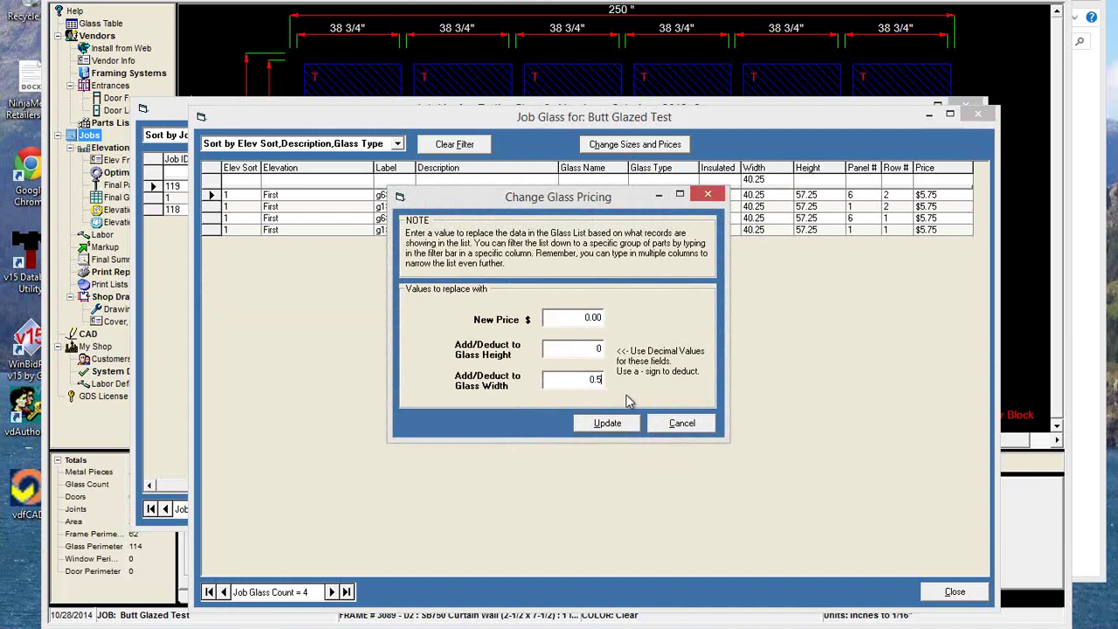
{"action": "left_click", "coordinate": [678, 423]}
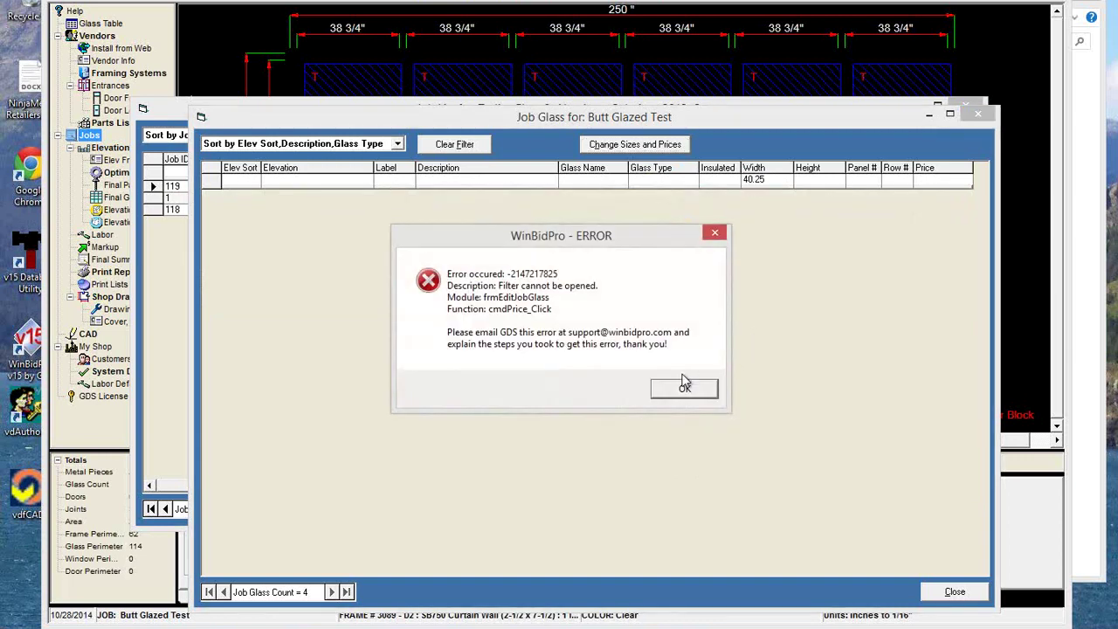
{"action": "left_click", "coordinate": [683, 391]}
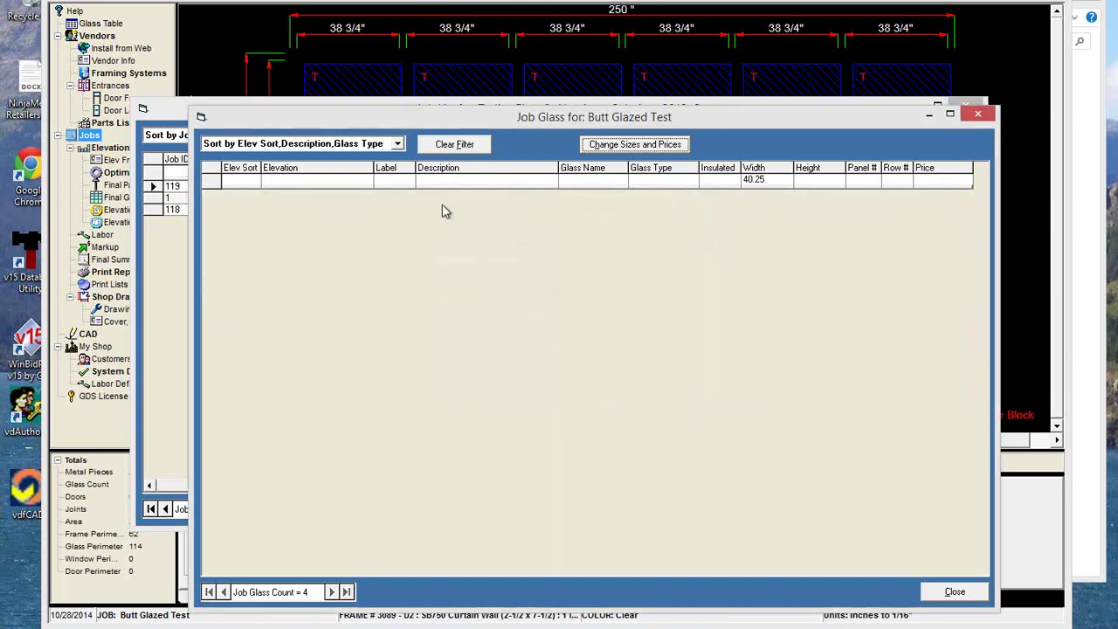
Step: Examine the job glass filtered by panel 2 and by row 1, clearing the filter in between, and close the lists
{"action": "left_click", "coordinate": [447, 144]}
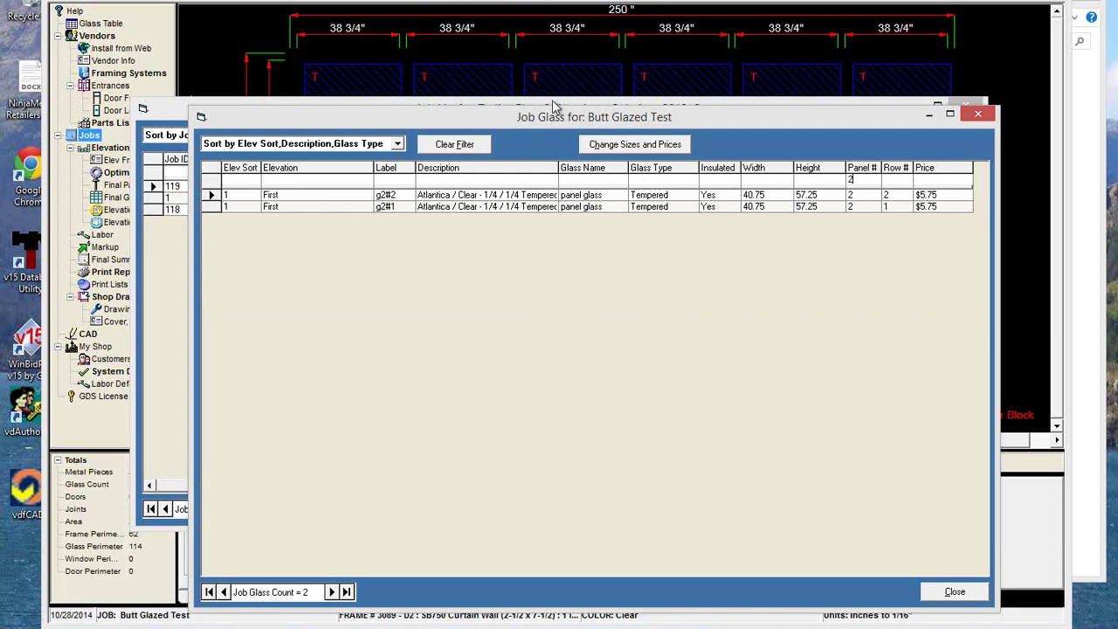
{"action": "left_click", "coordinate": [453, 148]}
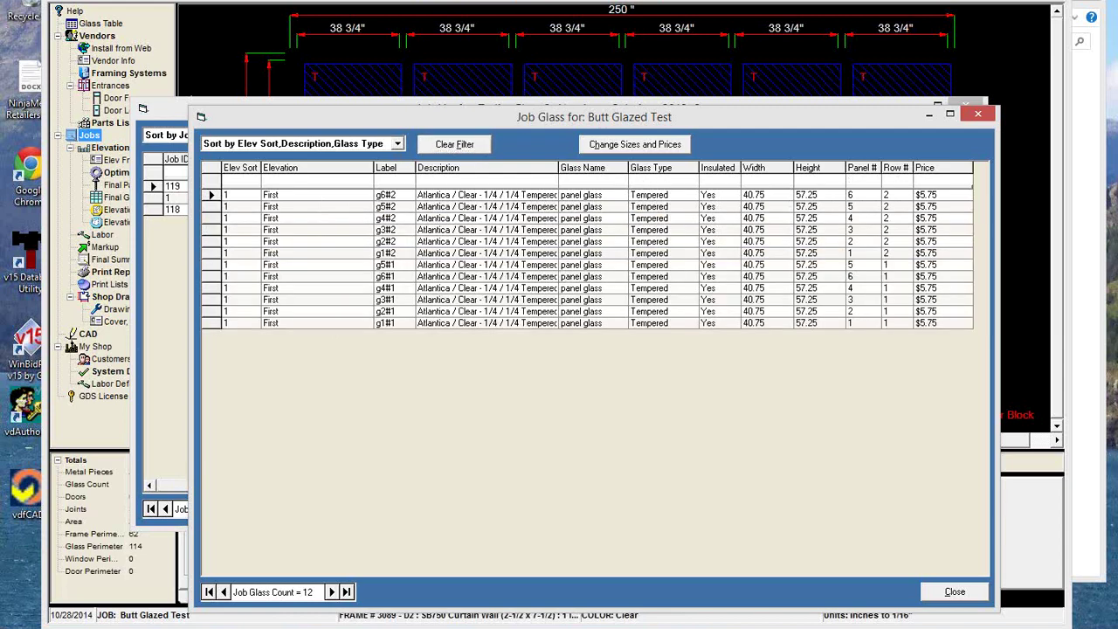
{"action": "left_click", "coordinate": [897, 181]}
{"action": "type", "text": "1"}
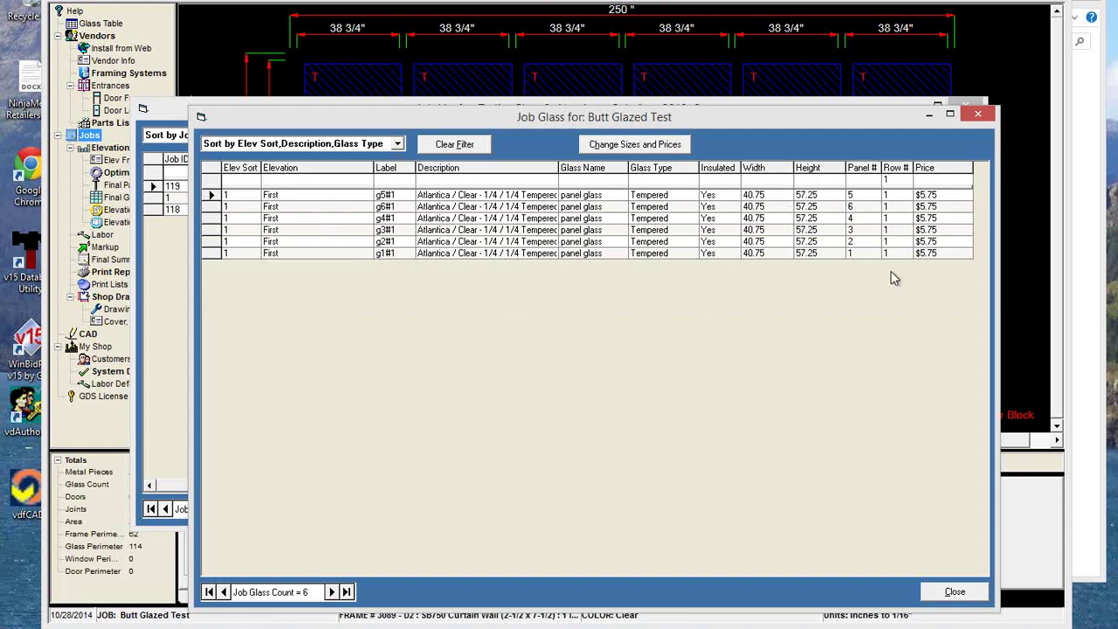
{"action": "left_click", "coordinate": [954, 592]}
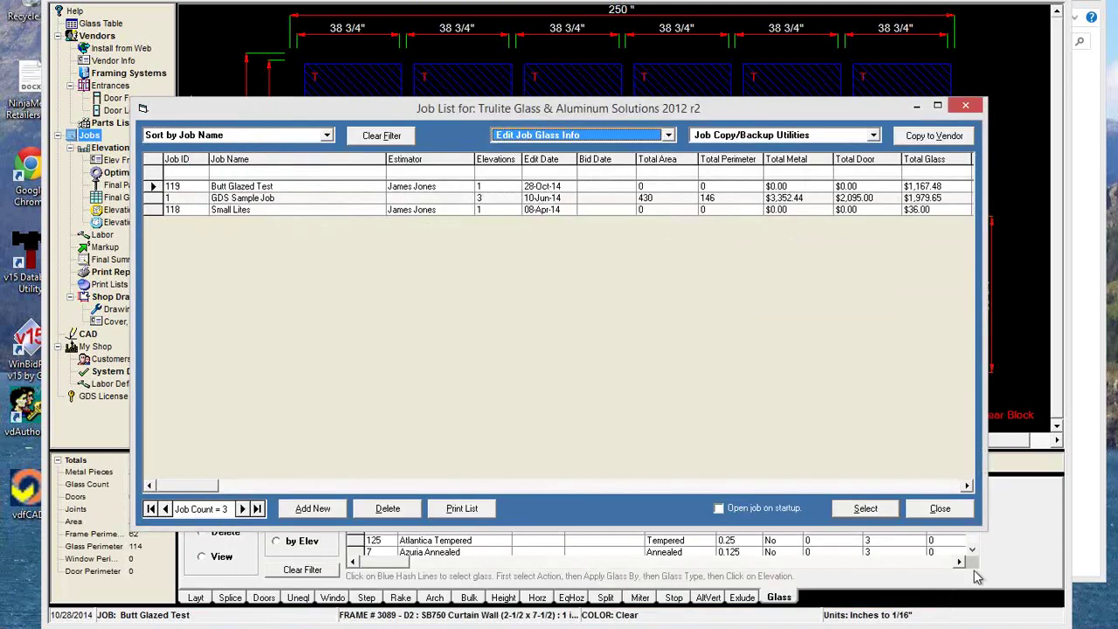
{"action": "left_click", "coordinate": [964, 514]}
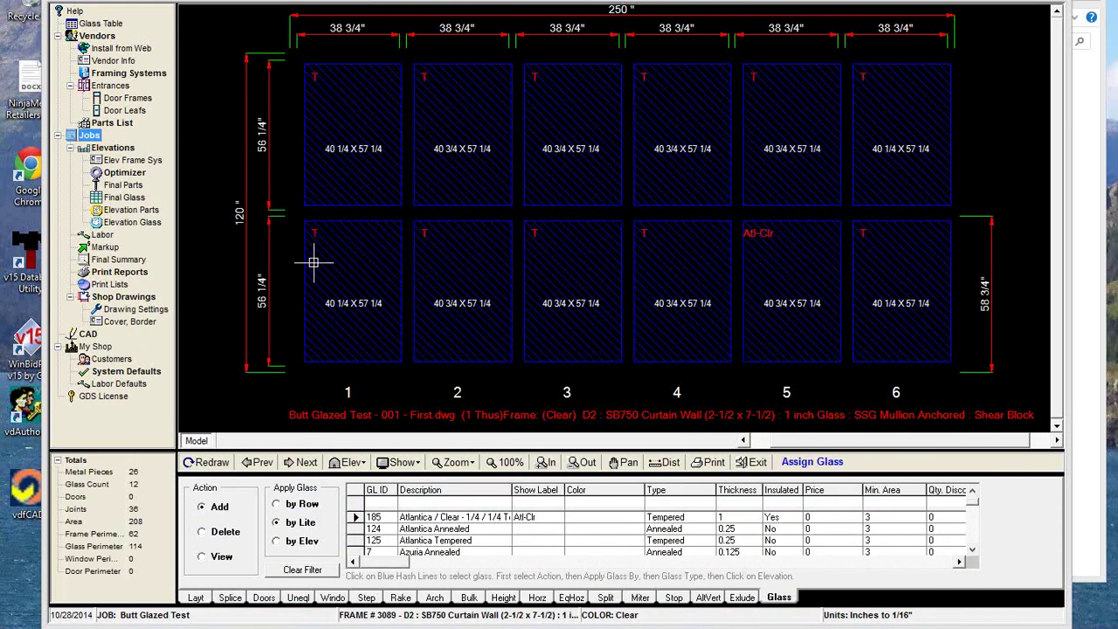
Step: Open the First elevation's frame system settings from its frame layout and accept them to refresh the glass sizes in the drawing
{"action": "left_click", "coordinate": [197, 598]}
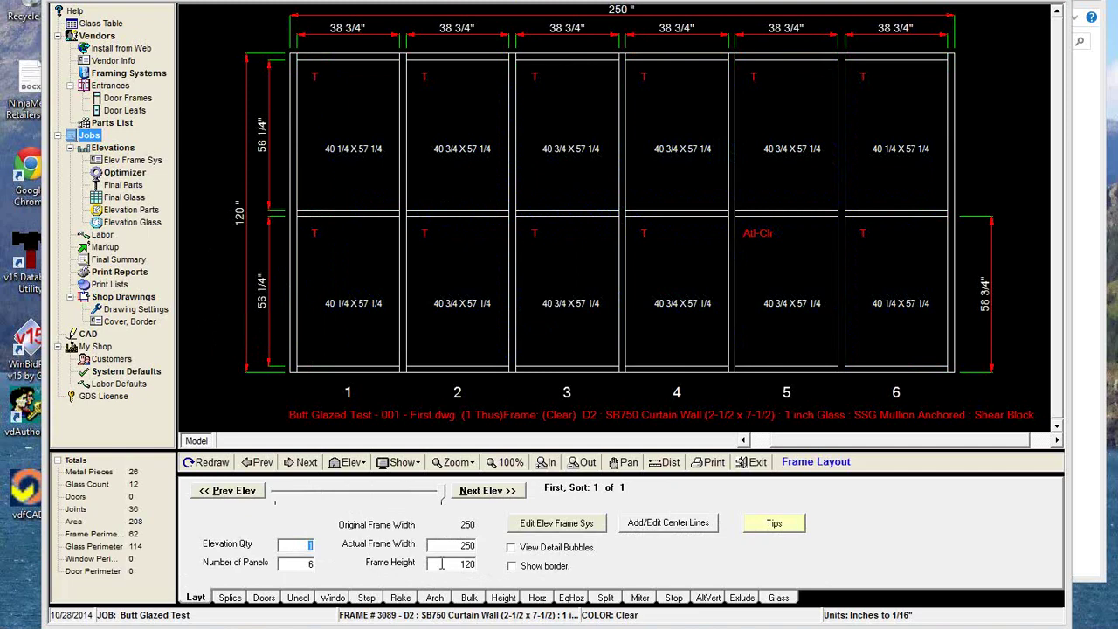
{"action": "left_click", "coordinate": [562, 525]}
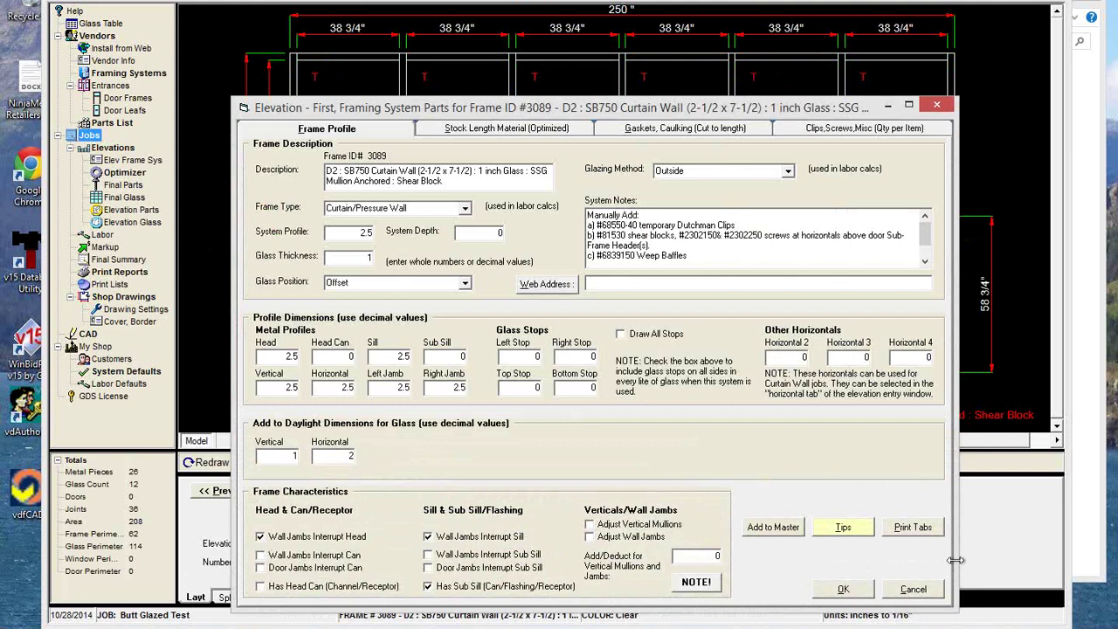
{"action": "left_click", "coordinate": [844, 590]}
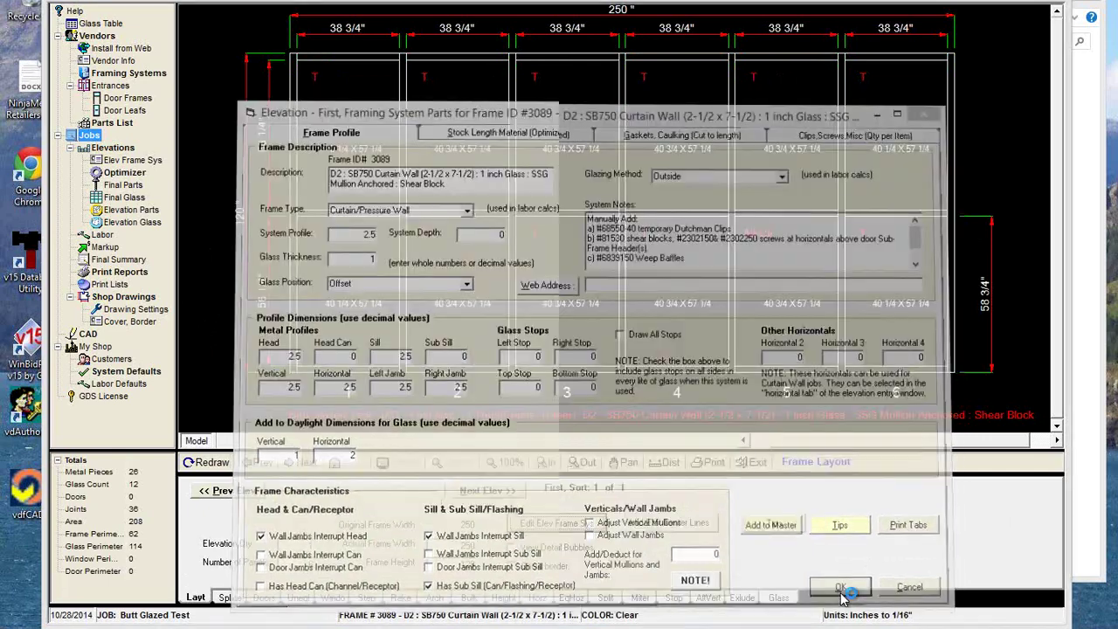
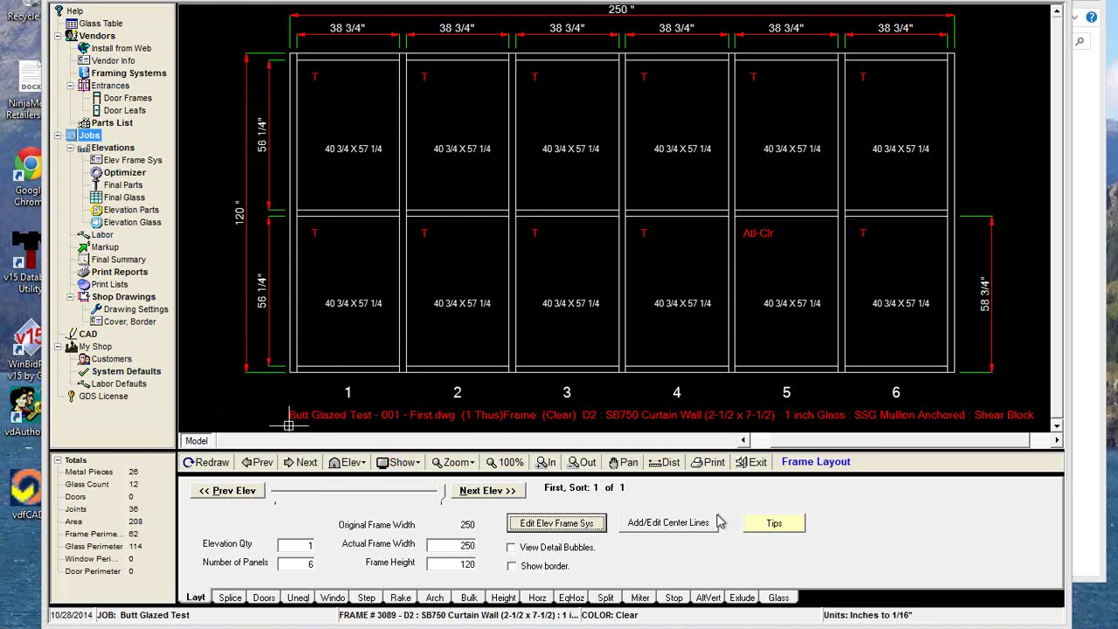
Step: Add an alternate vertical for vertical number 0, the left jamb, with a width of .5 and no parts
{"action": "left_click", "coordinate": [708, 598]}
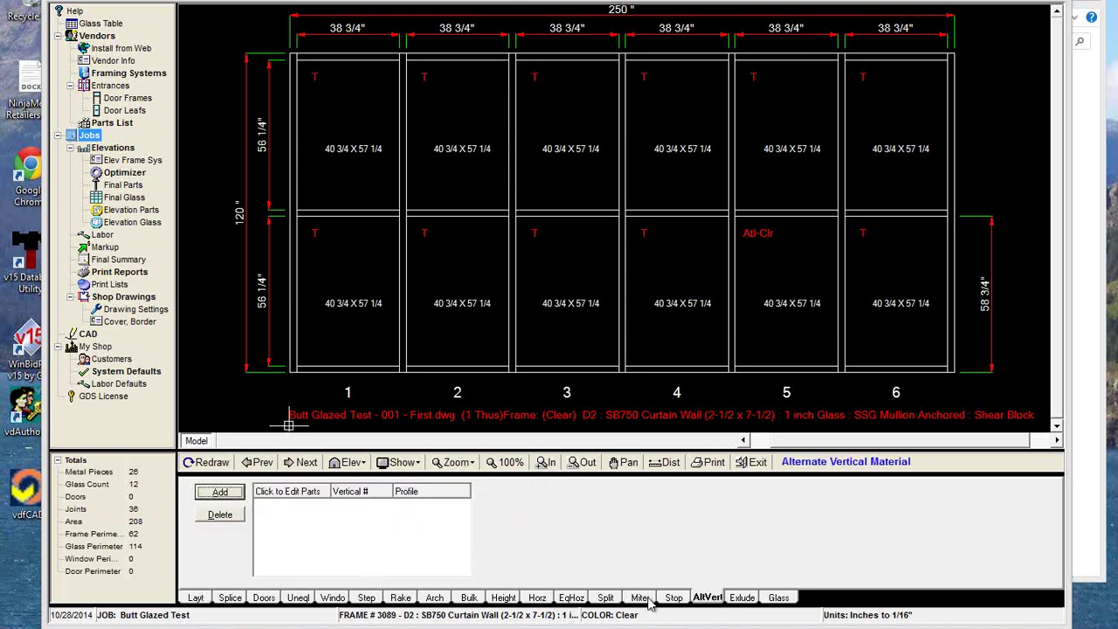
{"action": "left_click", "coordinate": [219, 492]}
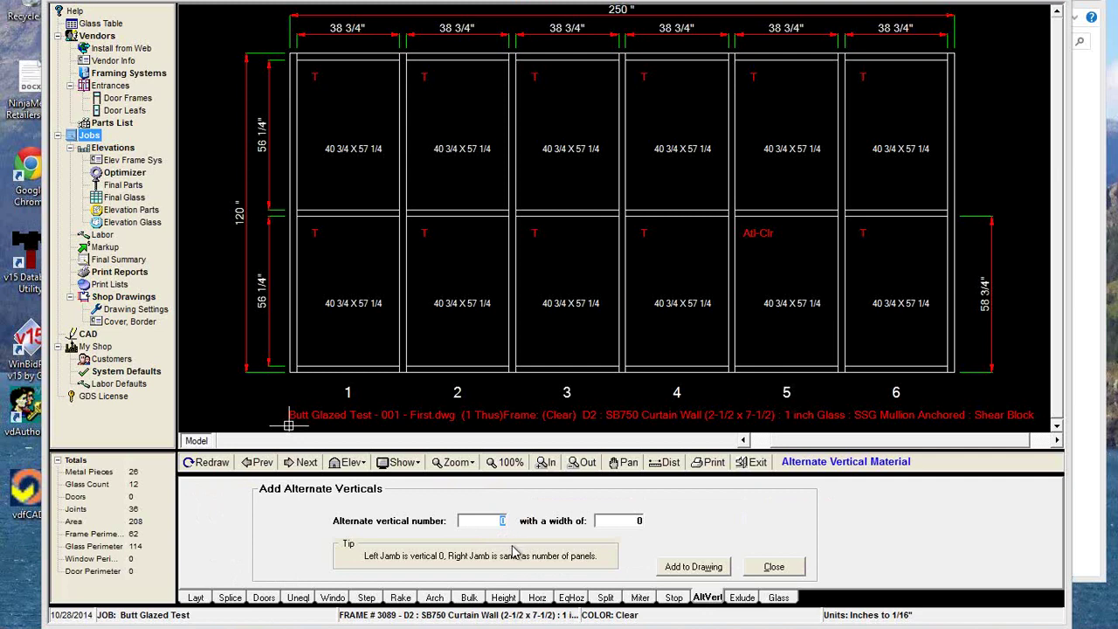
{"action": "type", "text": "0.5"}
{"action": "key", "text": "BackSpace"}
{"action": "key", "text": "BackSpace"}
{"action": "key", "text": "Tab"}
{"action": "type", "text": ".5"}
{"action": "left_click", "coordinate": [695, 570]}
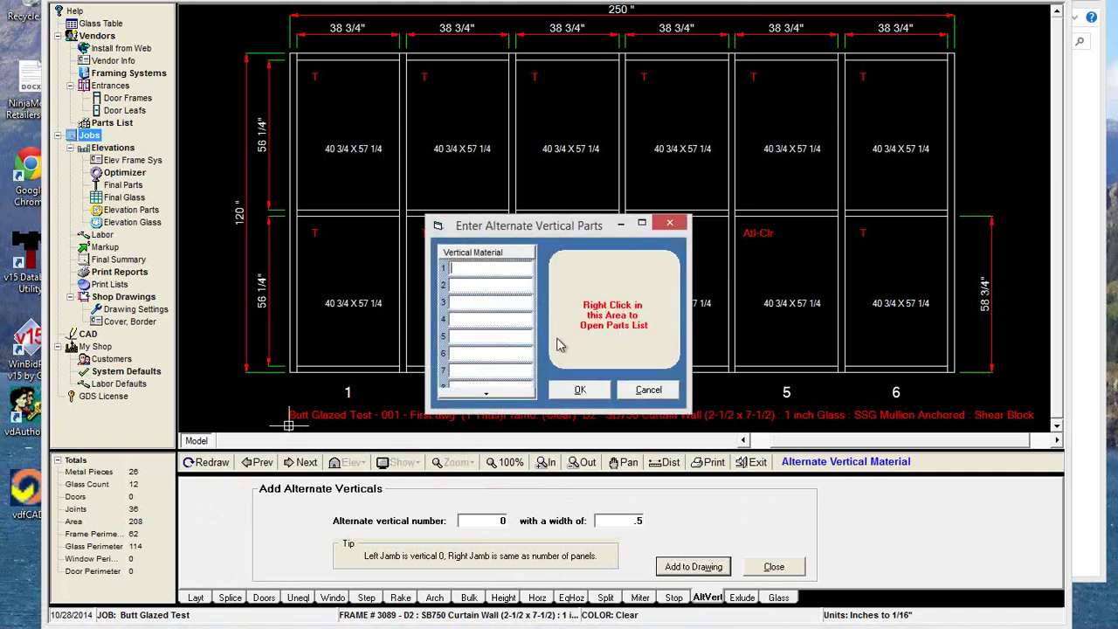
{"action": "left_click", "coordinate": [577, 390]}
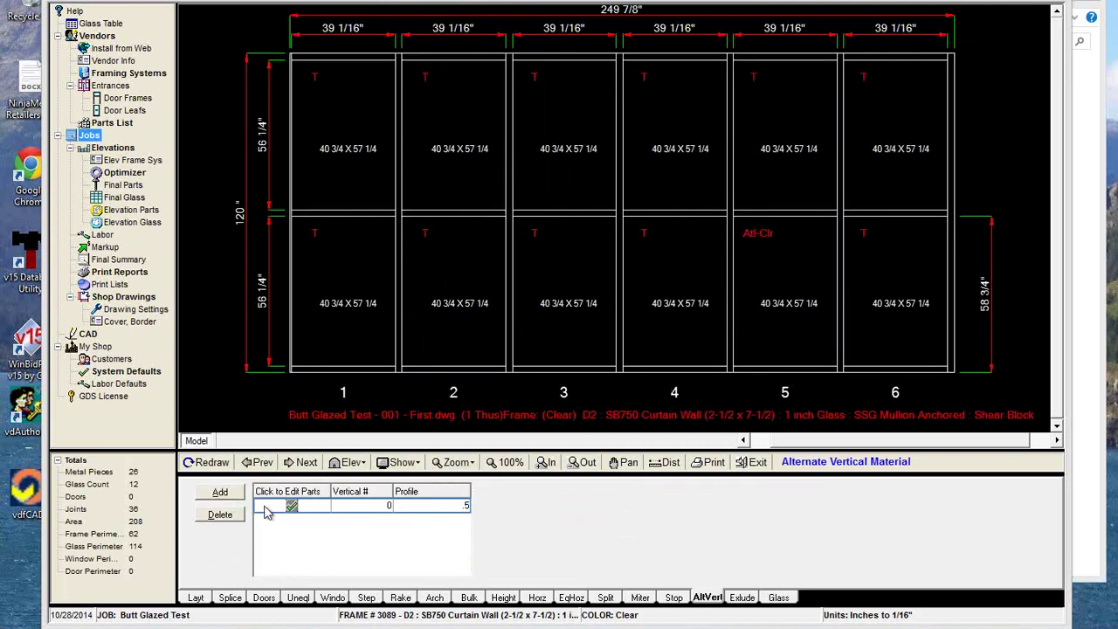
Step: Enter SILICONE as the first vertical material of alternate vertical 0 and agree to add it to the parts table
{"action": "left_click", "coordinate": [305, 507]}
{"action": "left_click", "coordinate": [323, 507]}
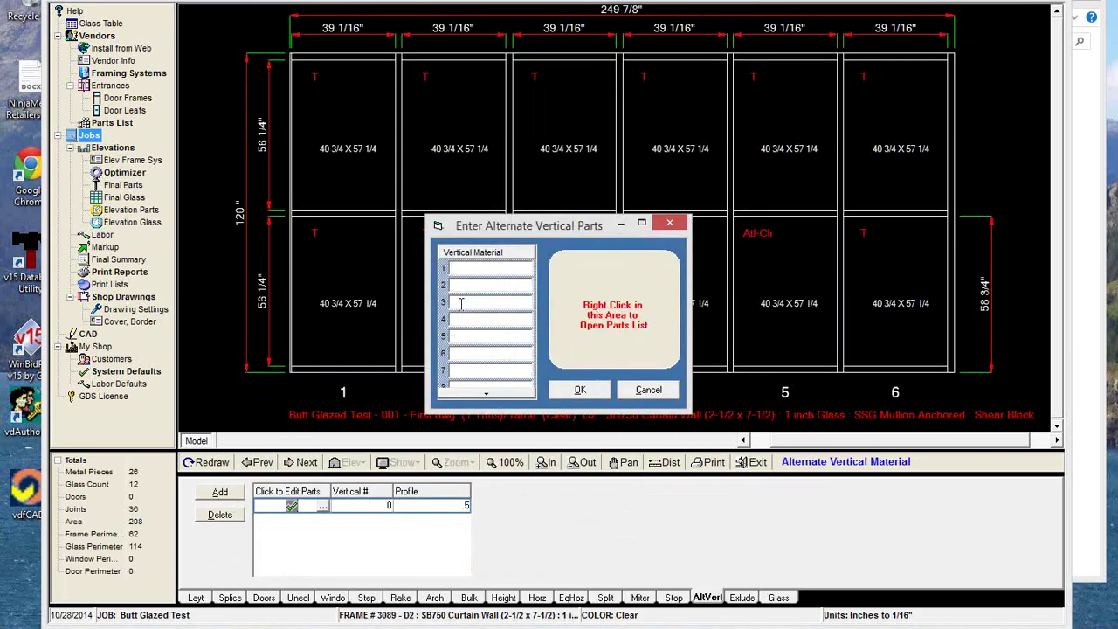
{"action": "type", "text": "SILICONE"}
{"action": "left_click", "coordinate": [478, 278]}
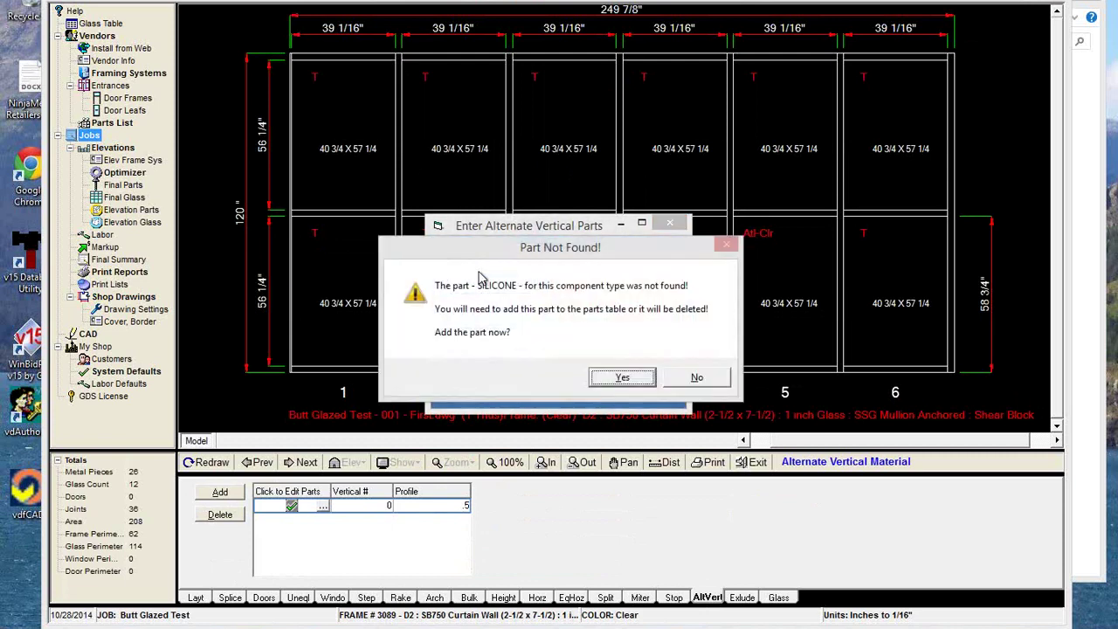
{"action": "left_click", "coordinate": [631, 376]}
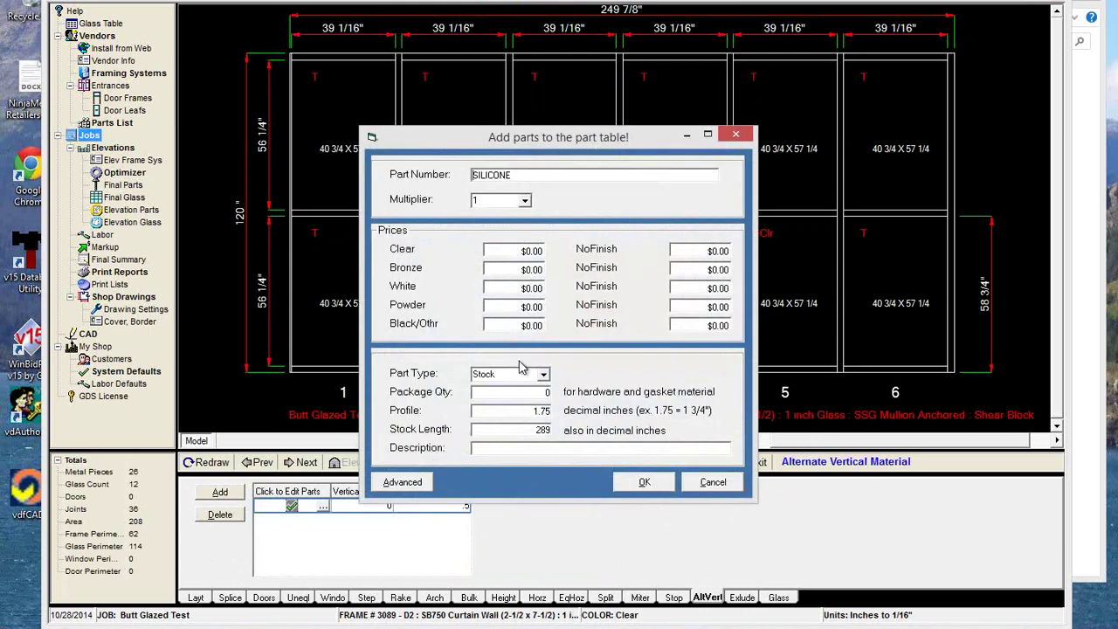
Step: Define the SILICONE part as Stock with package quantity 0, profile 0.5, stock length 20 and description "Tube of Silicone"
{"action": "left_click", "coordinate": [543, 376]}
{"action": "left_click", "coordinate": [543, 375]}
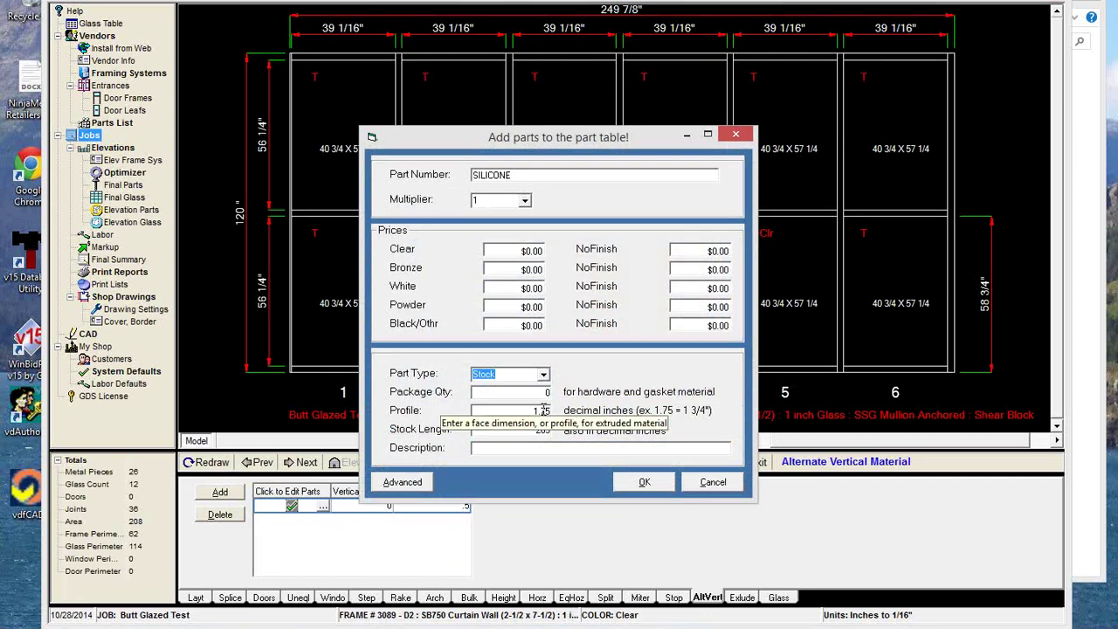
{"action": "left_click", "coordinate": [545, 393]}
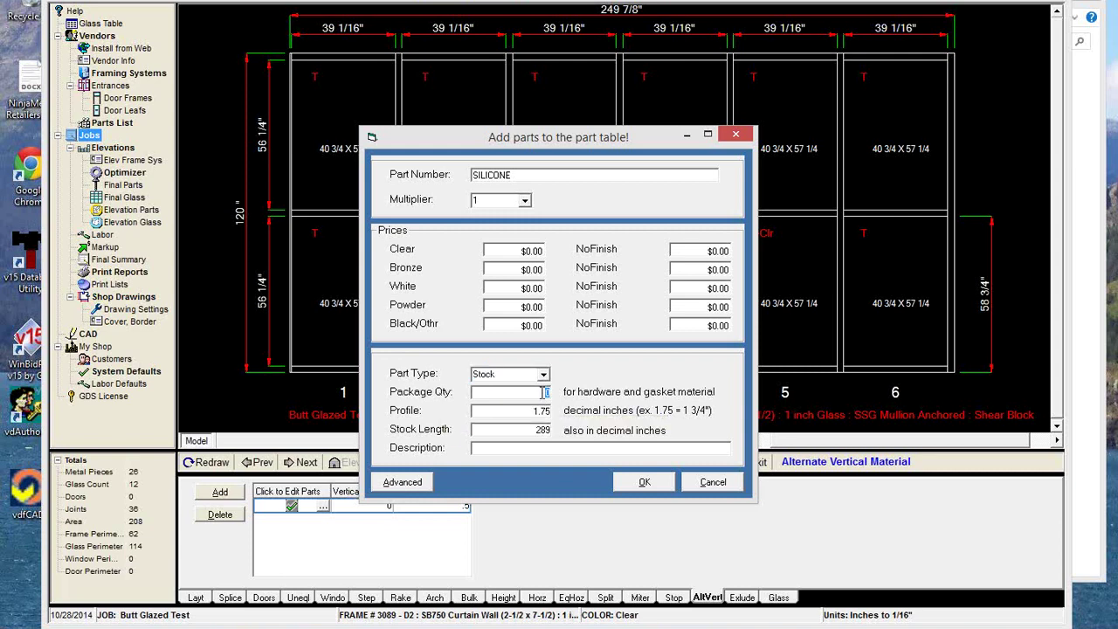
{"action": "type", "text": "20"}
{"action": "double_click", "coordinate": [543, 393]}
{"action": "type", "text": "0"}
{"action": "key", "text": "Tab"}
{"action": "type", "text": "0.5"}
{"action": "key", "text": "Delete"}
{"action": "key", "text": "Delete"}
{"action": "key", "text": "Tab"}
{"action": "type", "text": "00"}
{"action": "left_click", "coordinate": [547, 451]}
{"action": "type", "text": "Tube of Silicone"}
Step: Save the SILICONE part to the part table and accept it as the material of alternate vertical 0
{"action": "double_click", "coordinate": [534, 251]}
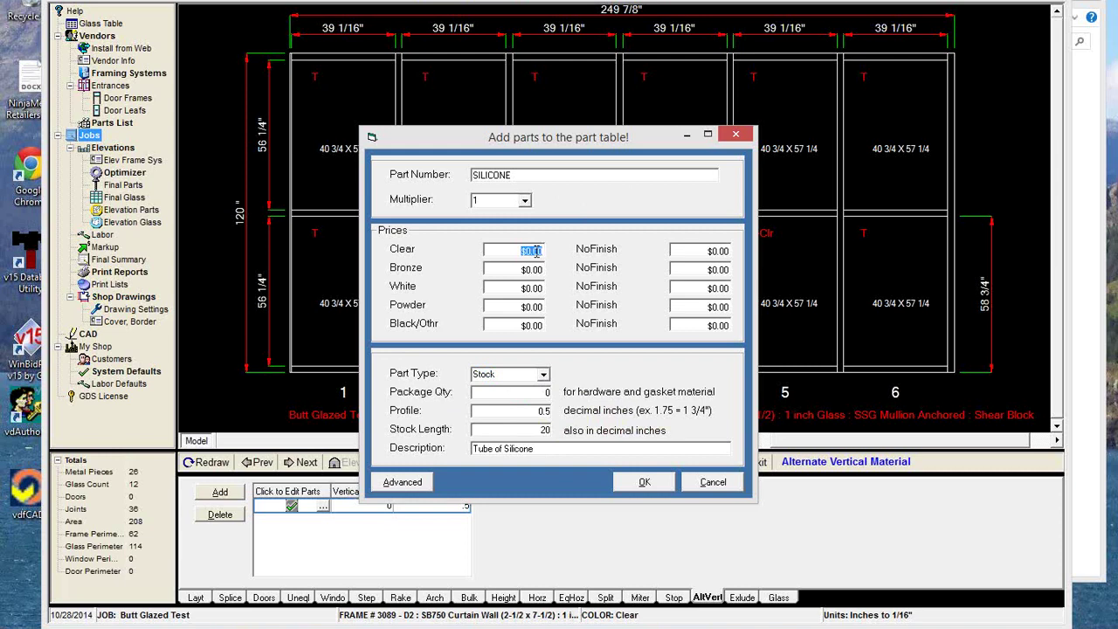
{"action": "left_click", "coordinate": [537, 251]}
{"action": "key", "text": "Tab"}
{"action": "left_click", "coordinate": [643, 486]}
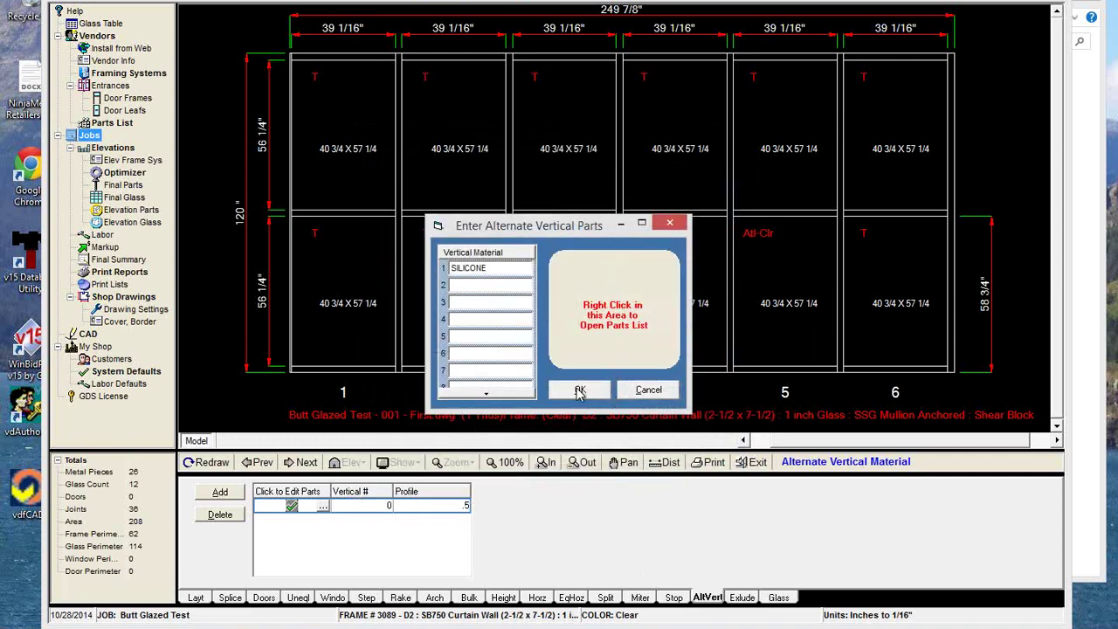
{"action": "left_click", "coordinate": [578, 390]}
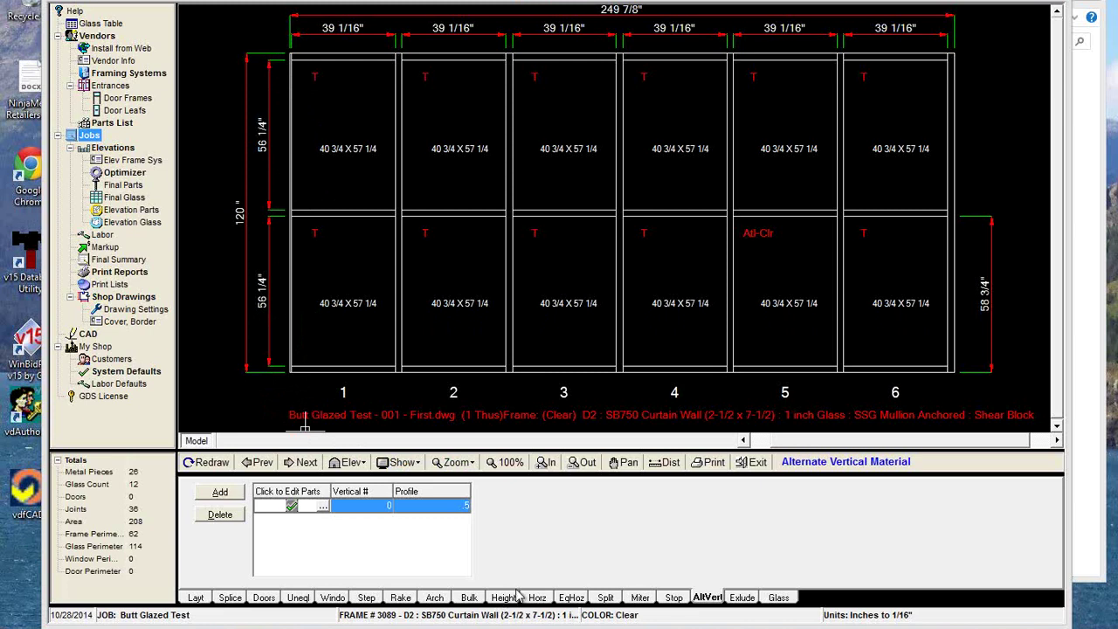
Step: Load the elevation parts into the metal optimizer, check the enlarged cut parts list for the SILICONE left jamb, and close it
{"action": "left_click", "coordinate": [125, 173]}
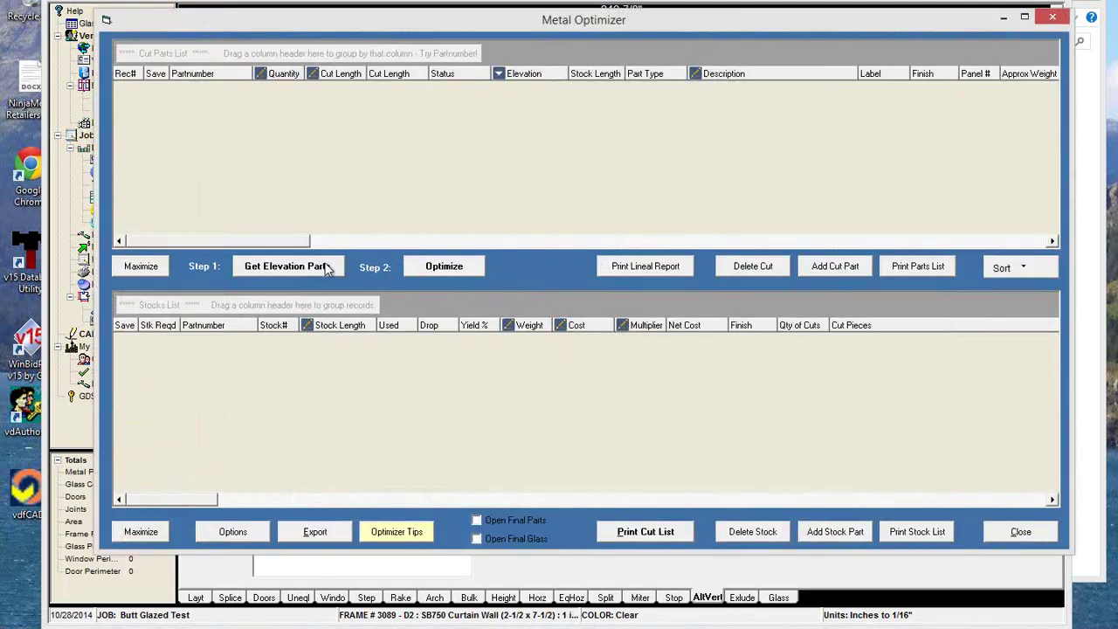
{"action": "left_click", "coordinate": [324, 268]}
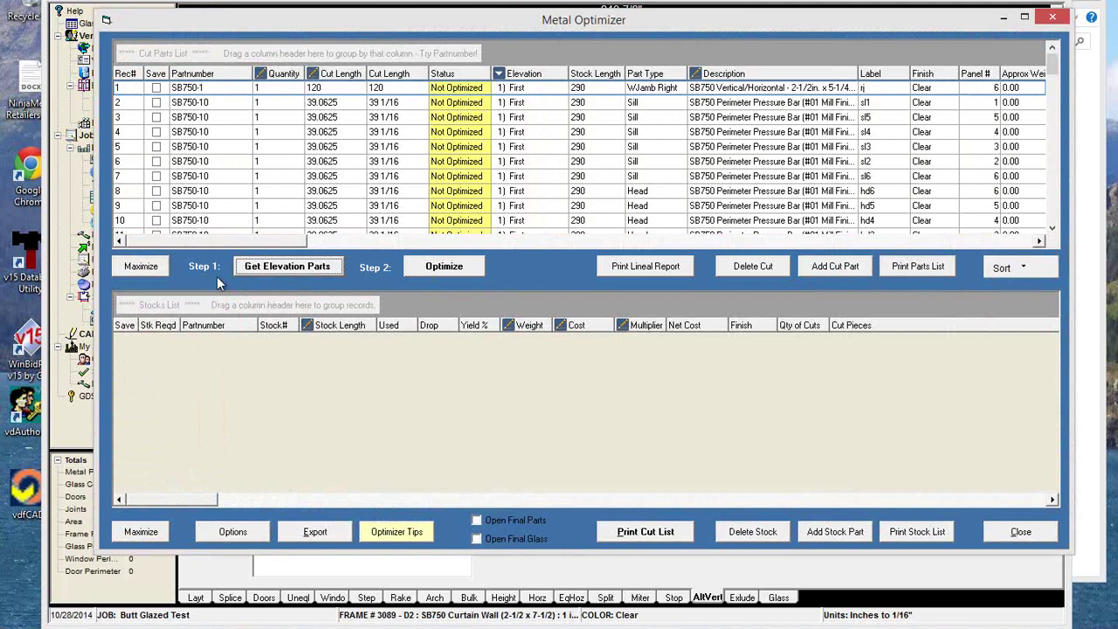
{"action": "left_click", "coordinate": [141, 265]}
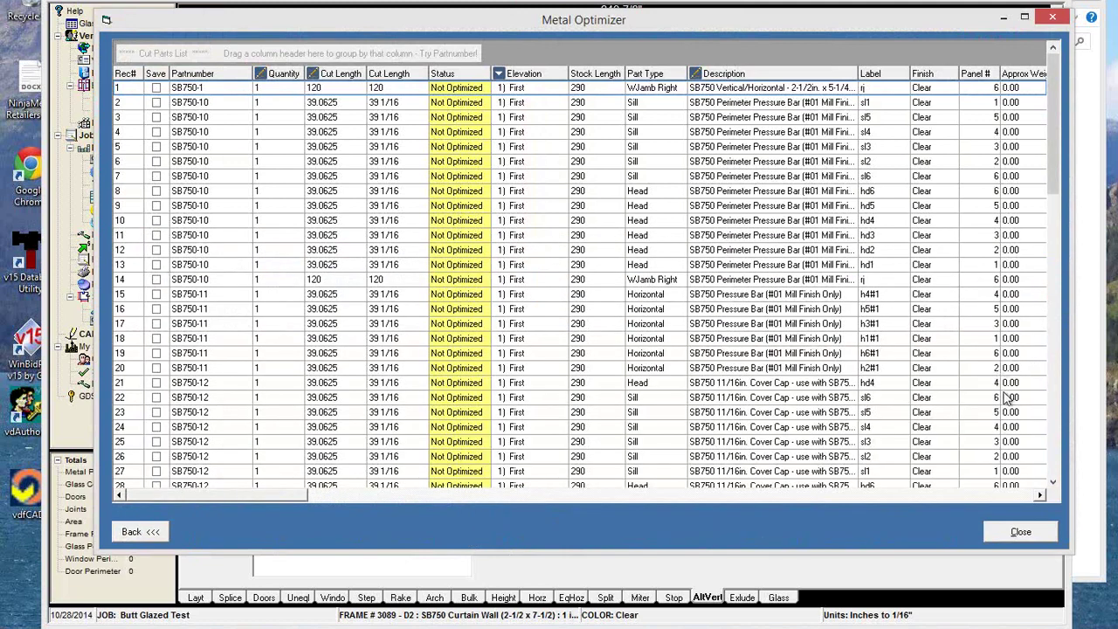
{"action": "left_click", "coordinate": [1052, 410]}
{"action": "left_click", "coordinate": [1052, 413]}
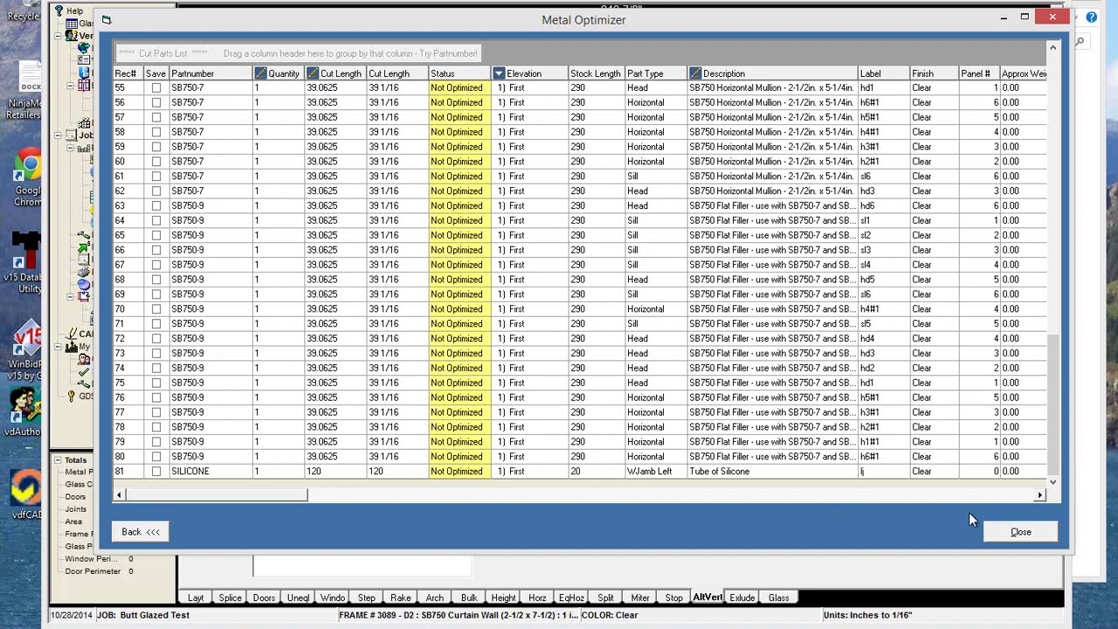
{"action": "left_click", "coordinate": [1005, 534]}
{"action": "left_click", "coordinate": [719, 373]}
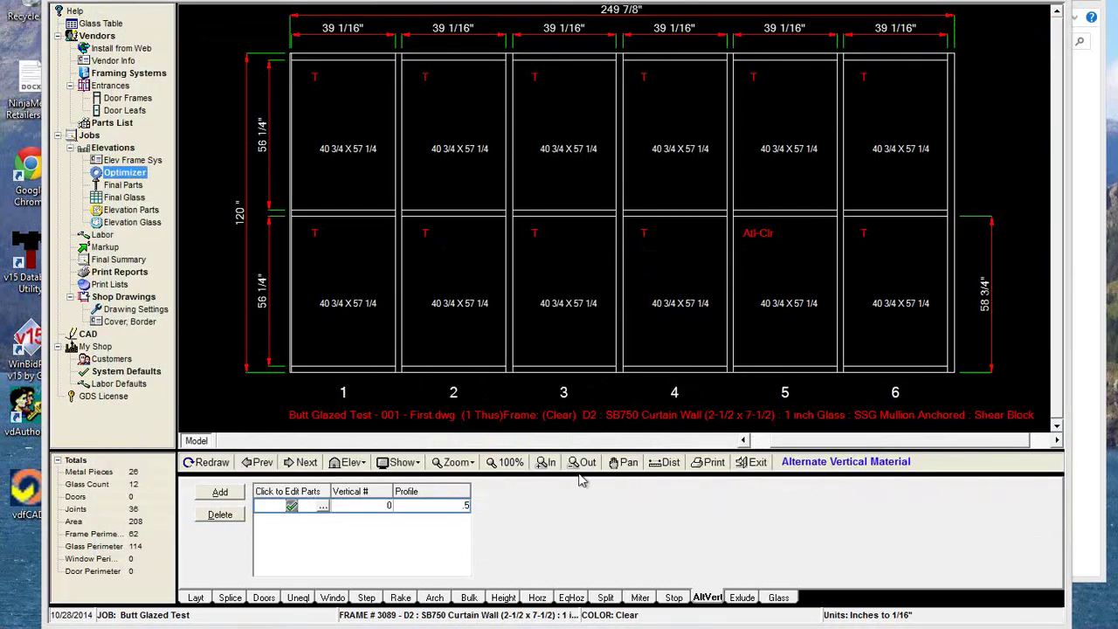
Step: Zoom in on the left jamb of the elevation drawing
{"action": "left_click", "coordinate": [545, 462]}
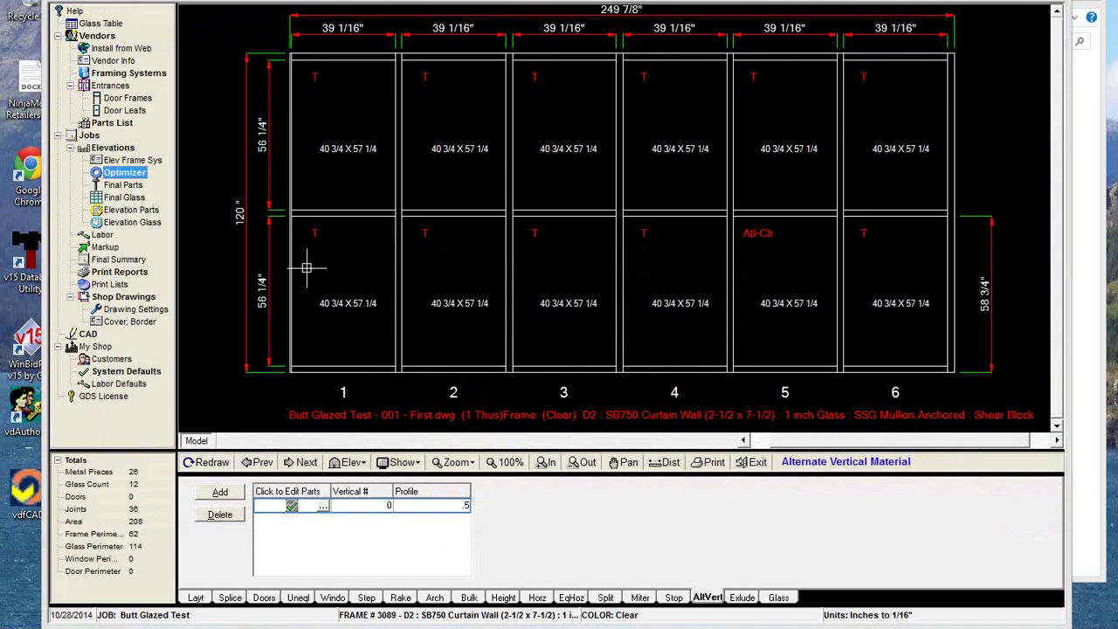